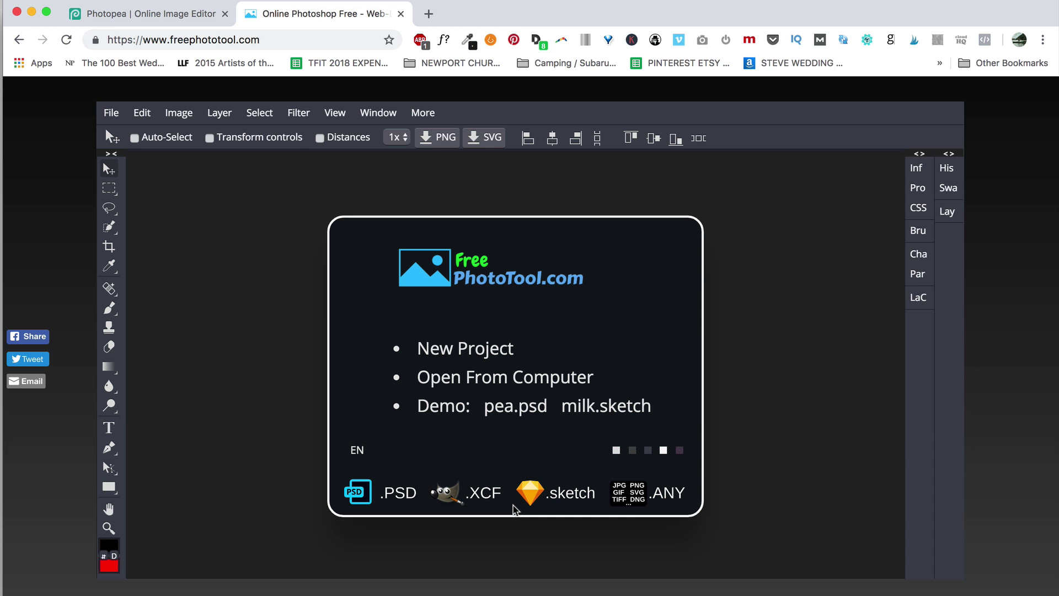
Check the eyedropper tool's flyout in FreePhotoTool, then switch to the Photopea tab.
right_click(110, 265)
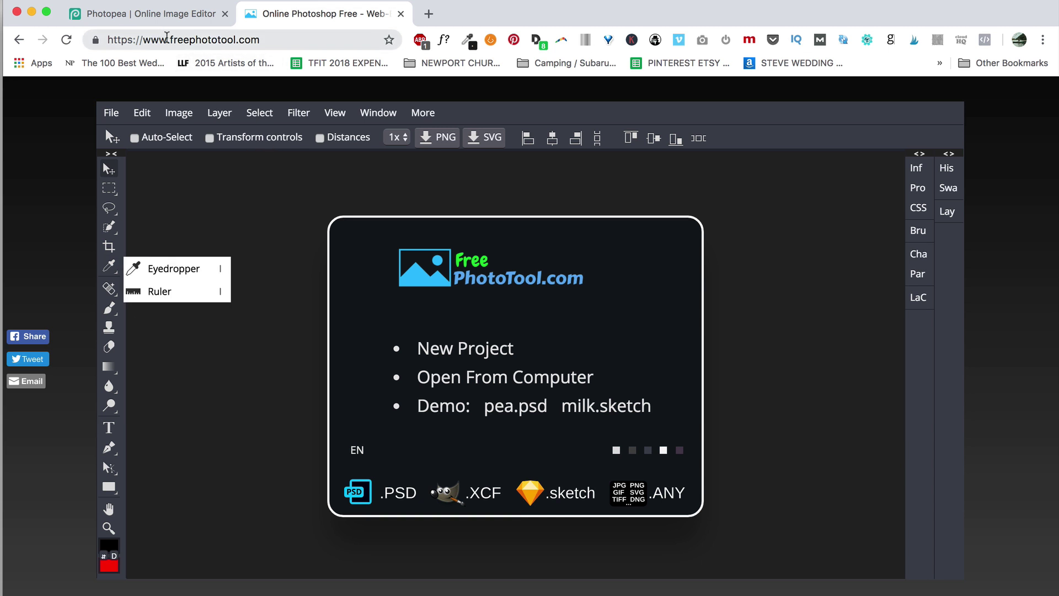
click(171, 14)
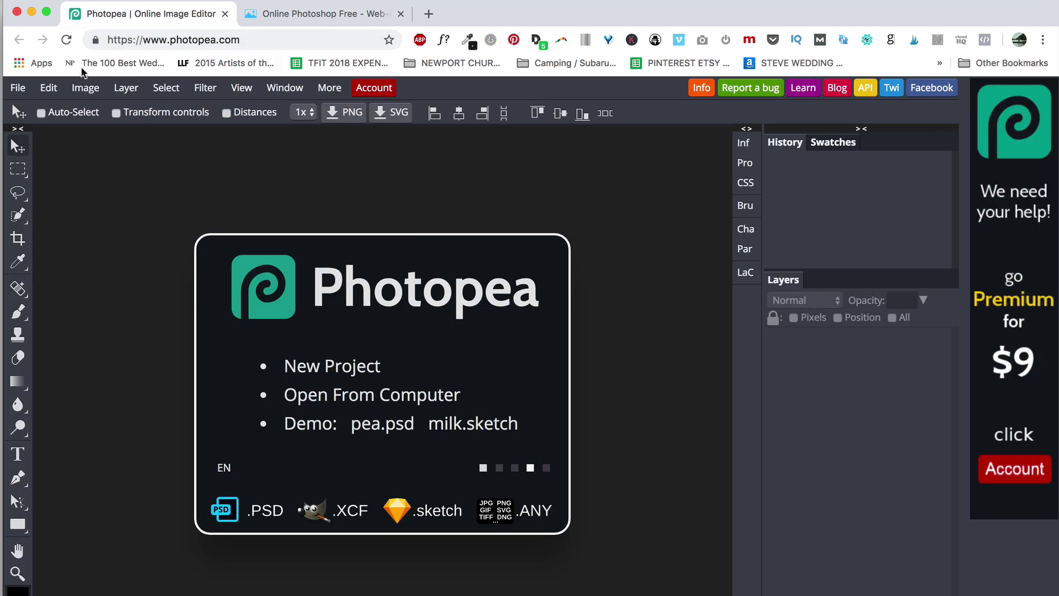
Drag photoshop for free.psd from Finder into Photopea to open it.
key(b)
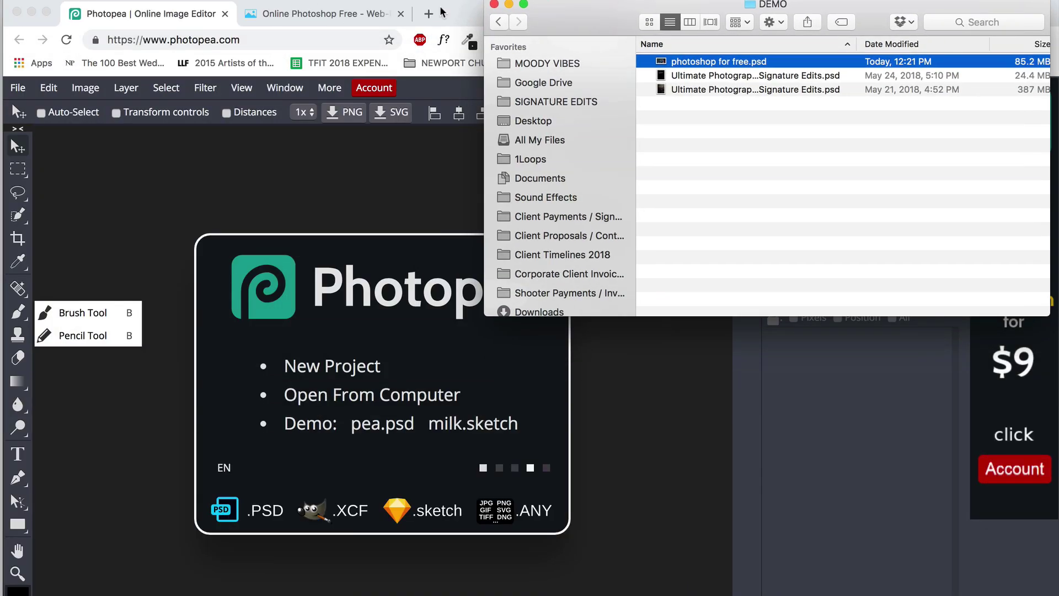
mouse_move(689, 65)
mouse_down()
mouse_move(284, 414)
mouse_move(261, 414)
mouse_up()
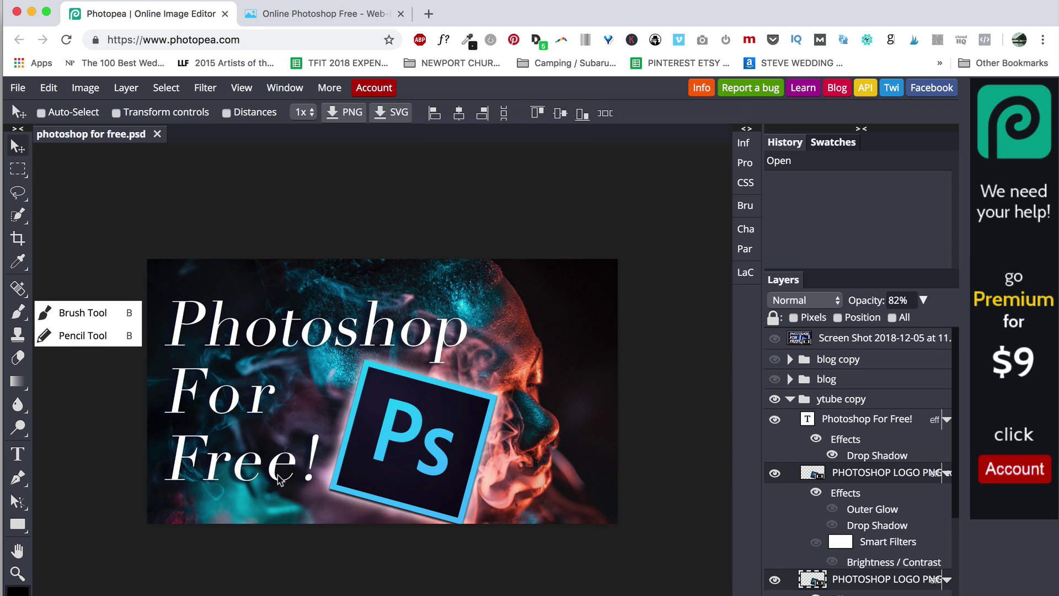
Collapse the ytube copy group below blog copy, then check other desktops and FreePhotoTool.
click(812, 367)
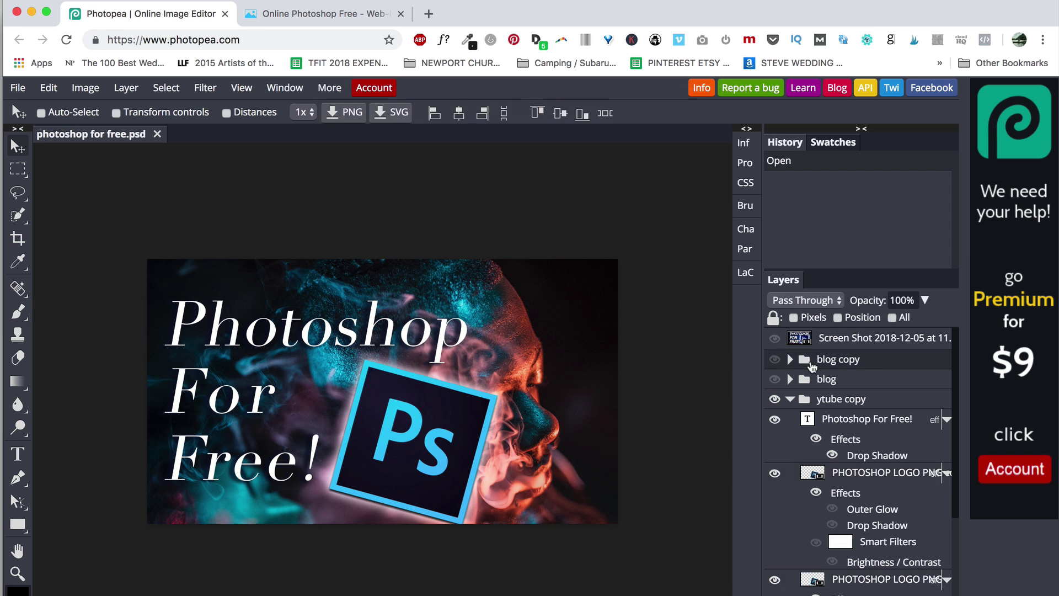
click(791, 400)
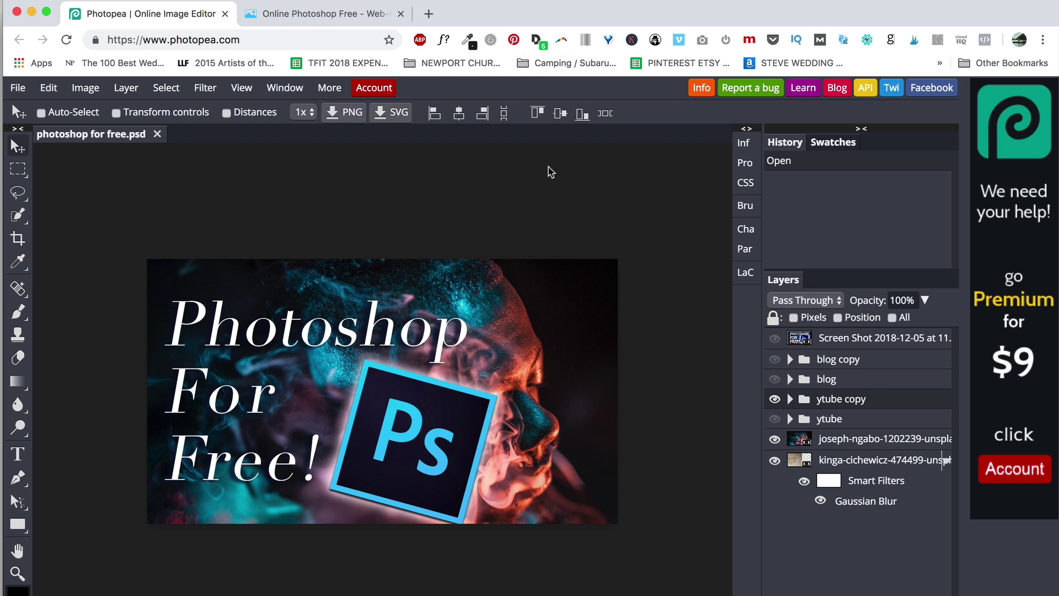
key(ctrl+Right)
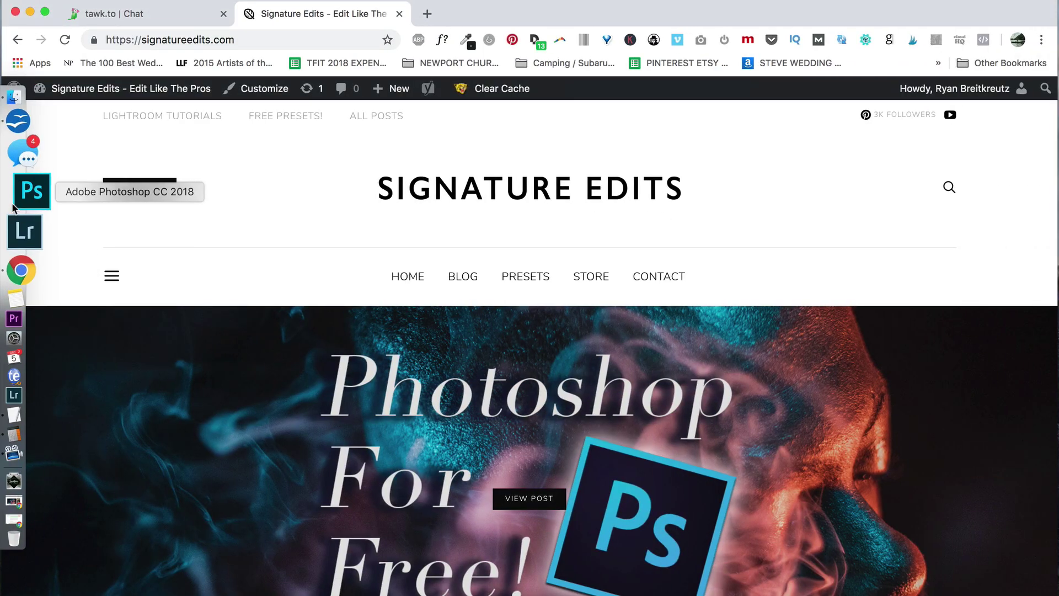
key(ctrl+Left)
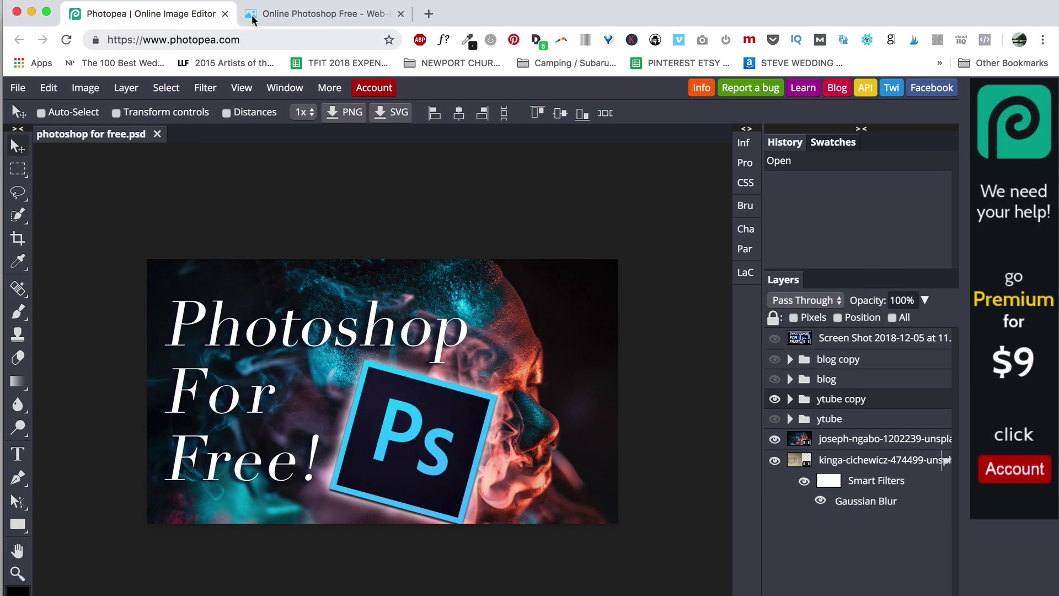
click(293, 13)
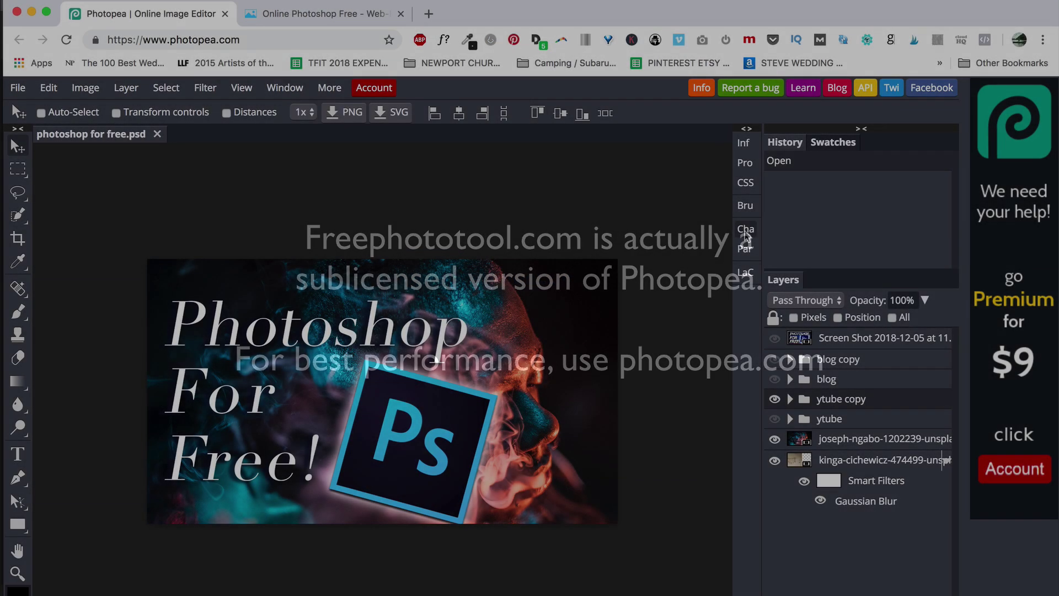
Browse the Character panel's font list and Load Font option, cancelling without loading a font.
click(748, 236)
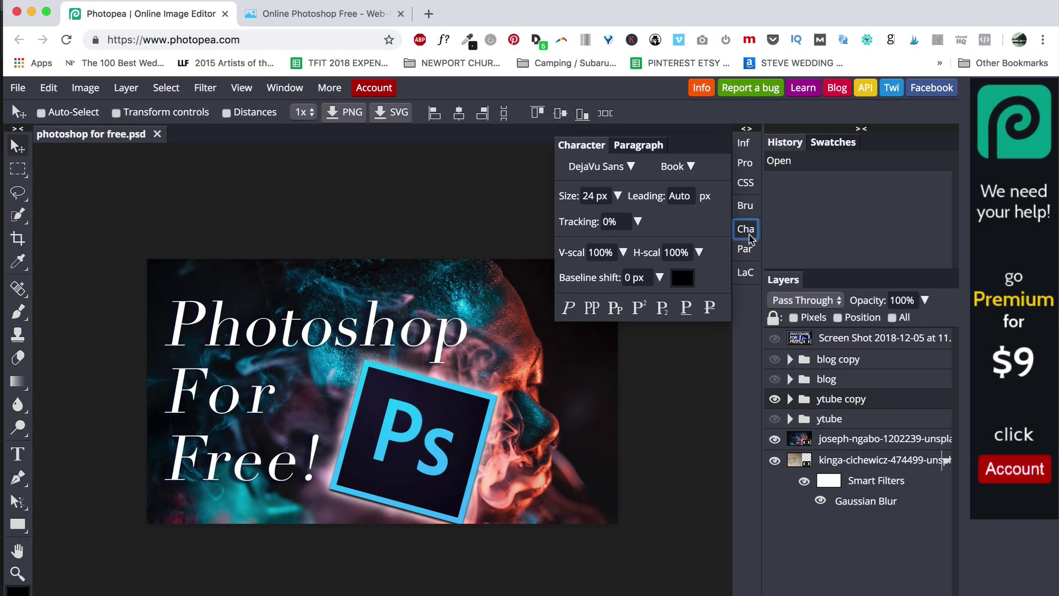
click(632, 167)
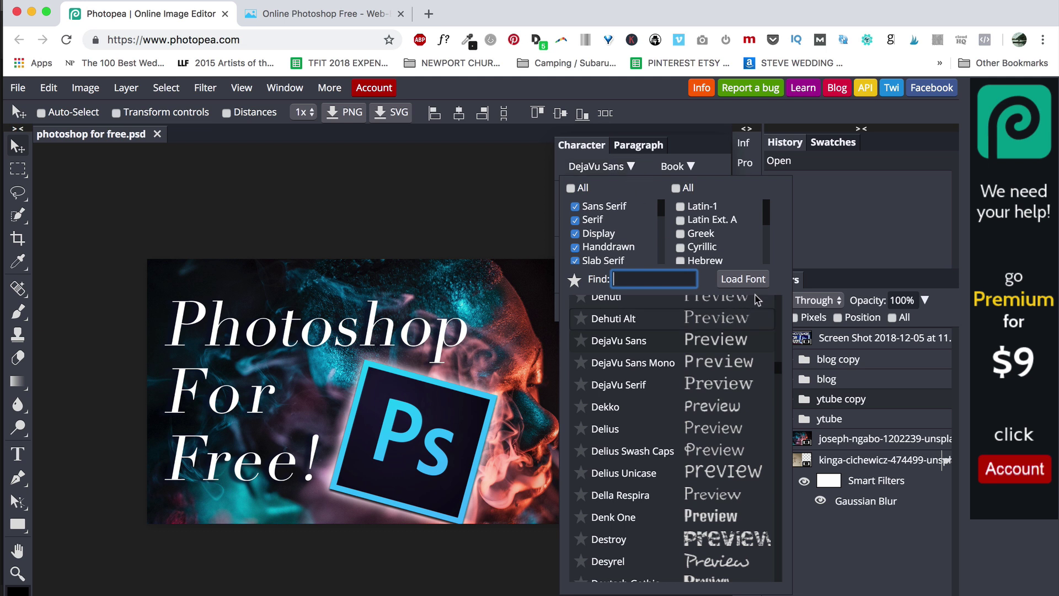
click(743, 280)
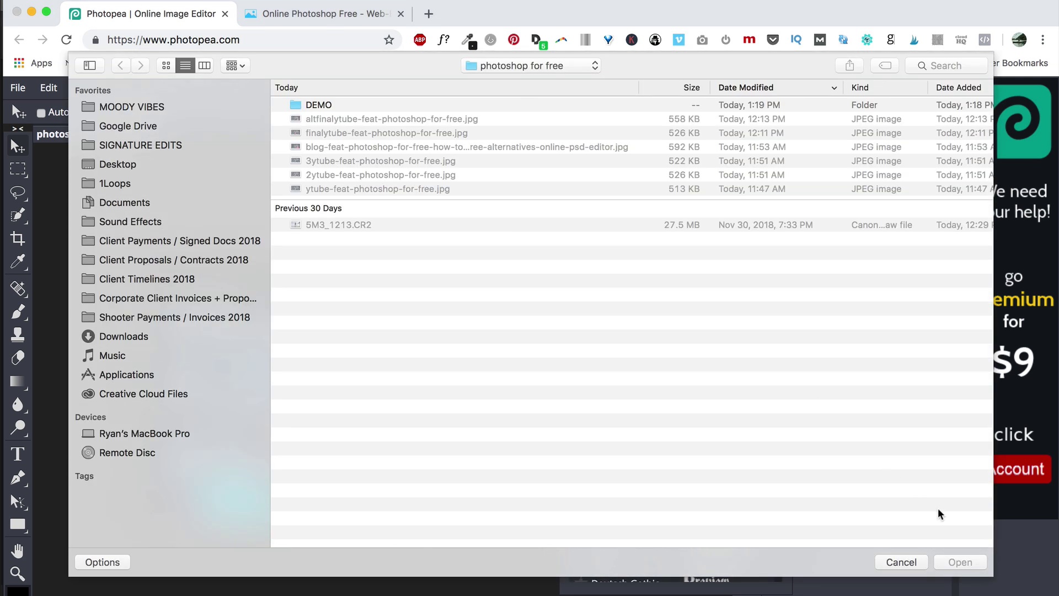
click(897, 561)
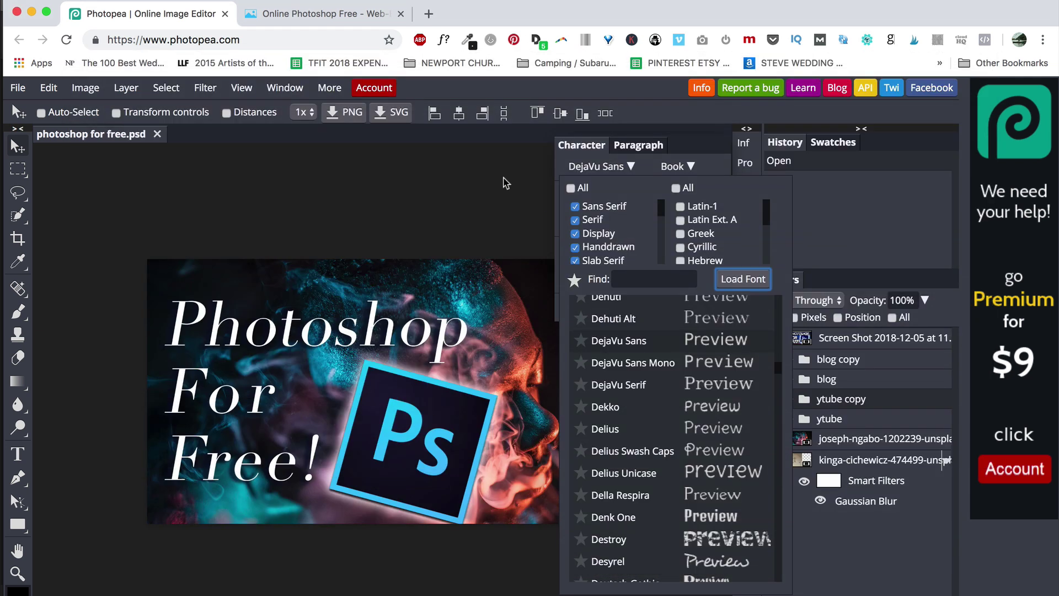
click(505, 182)
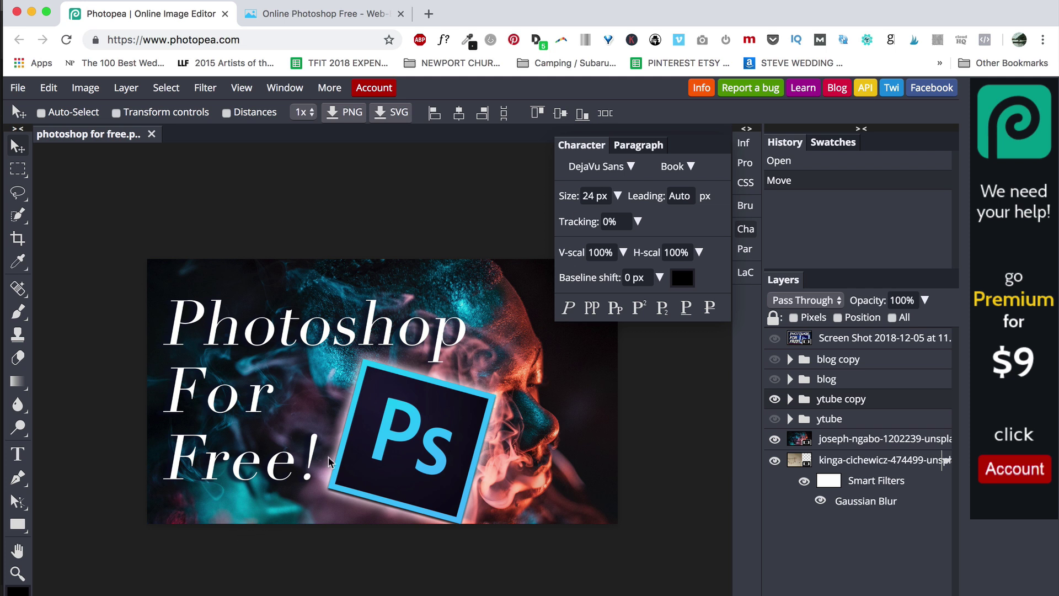
Check Photoshop CC 2018 and Photopea's brush settings, then expand the ytube copy group.
key(ctrl+Right)
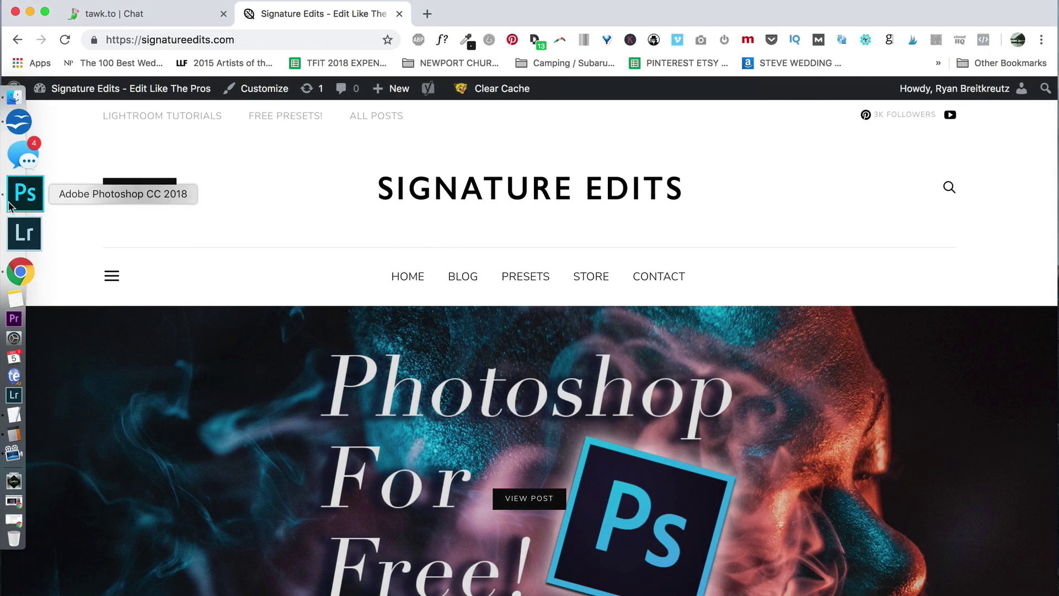
click(9, 204)
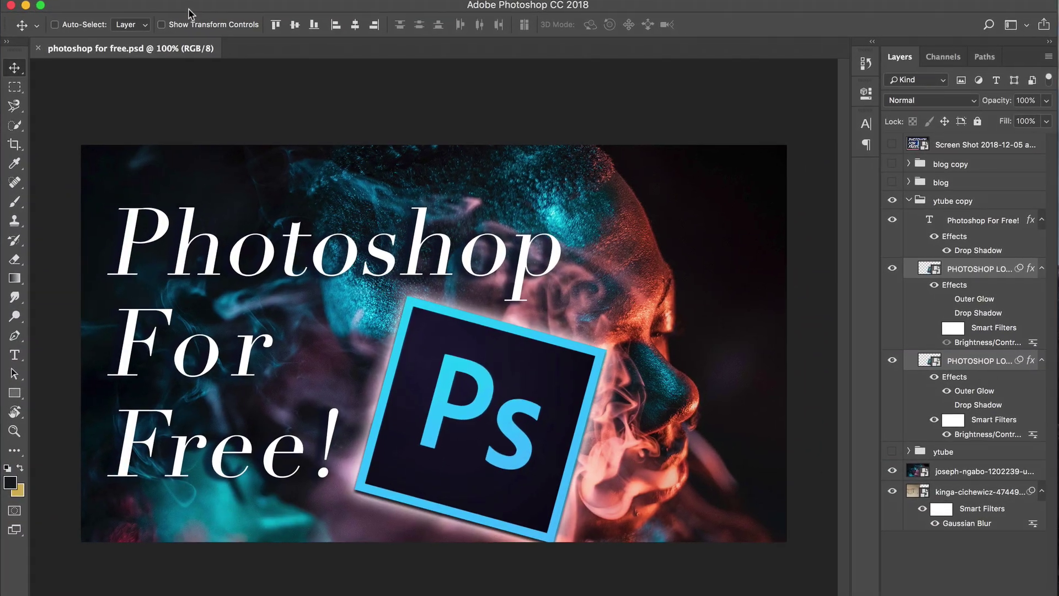
key(ctrl+Left)
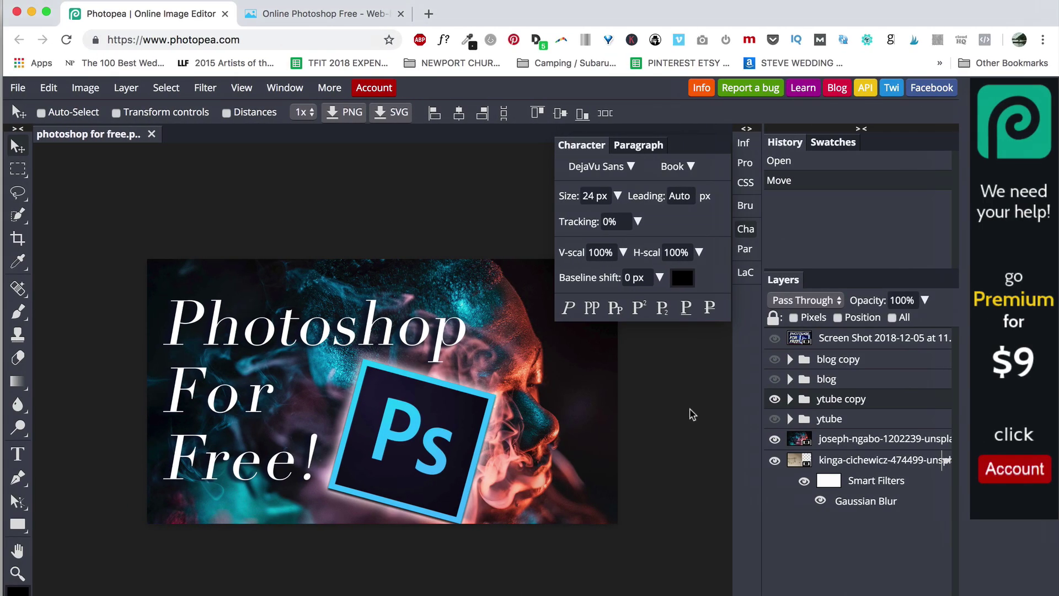
click(745, 205)
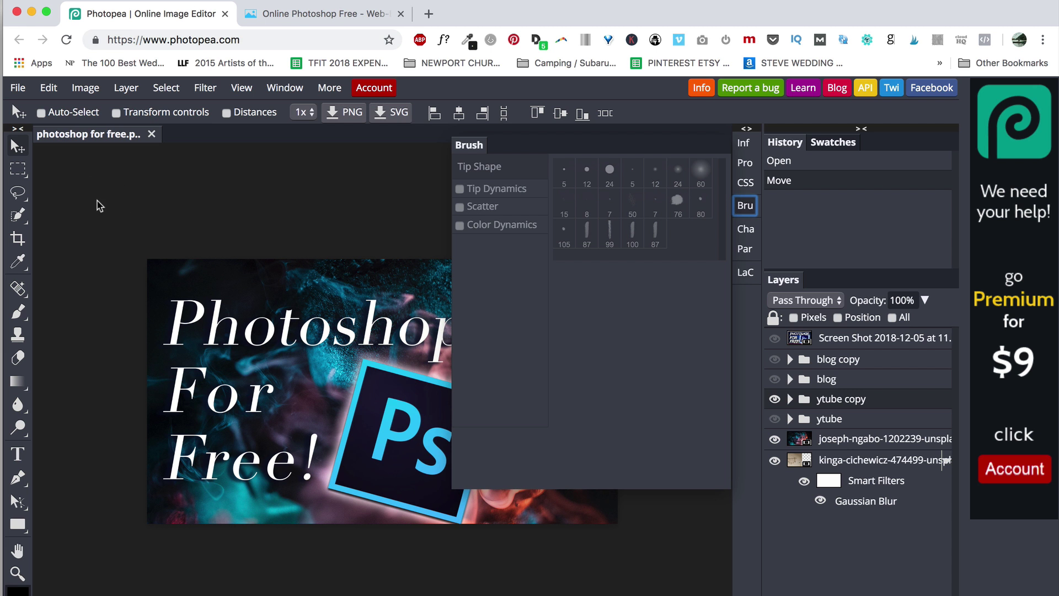
click(746, 210)
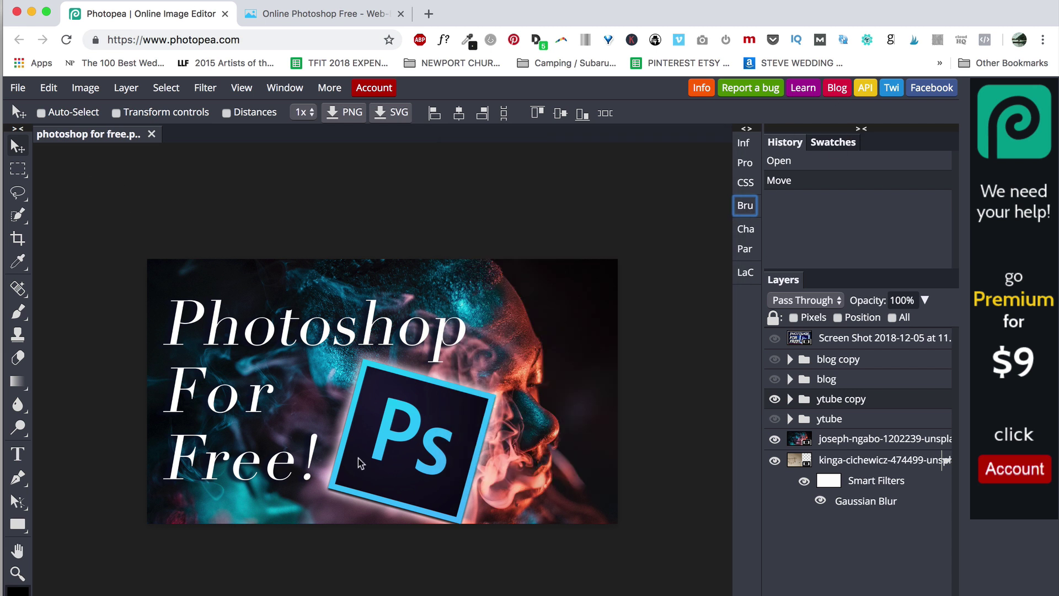
click(790, 399)
Retype the title as three lines: TExt, Edit, Test for fun stuff.
scroll(894, 401, down, 1)
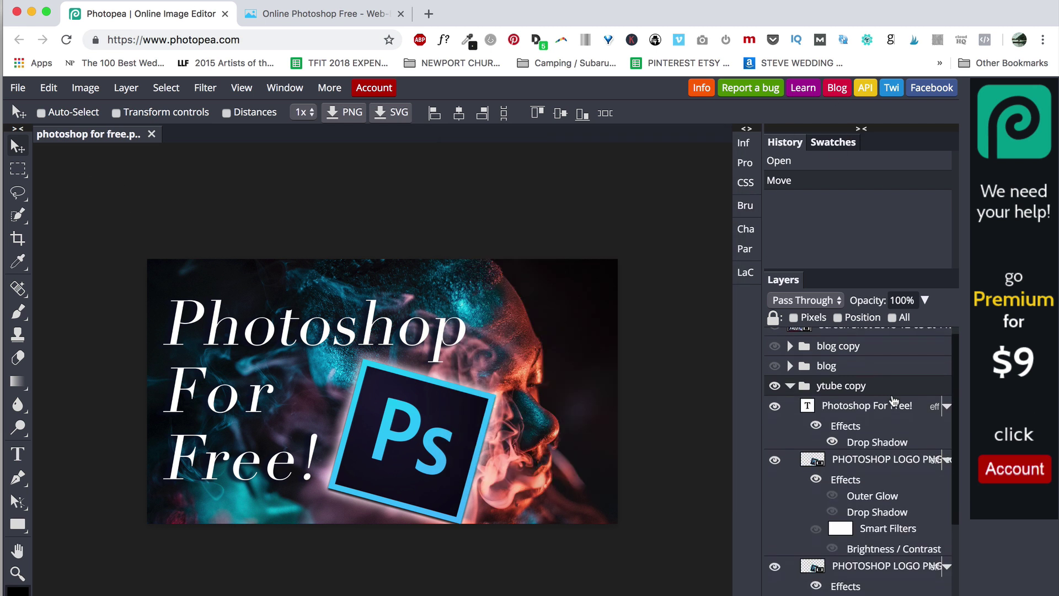
scroll(894, 401, down, 1)
double_click(807, 400)
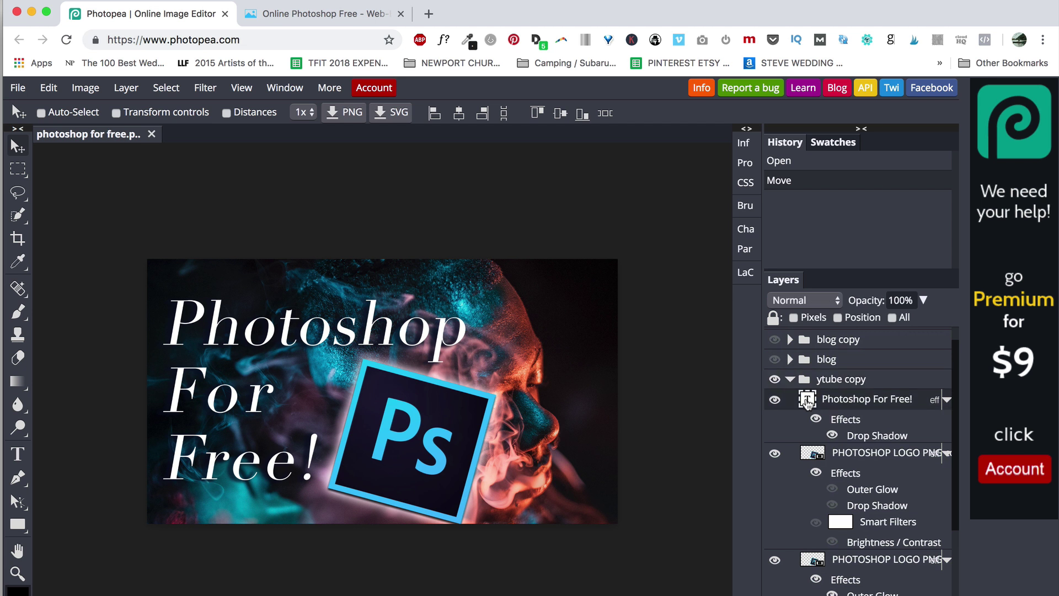
text(TExt)
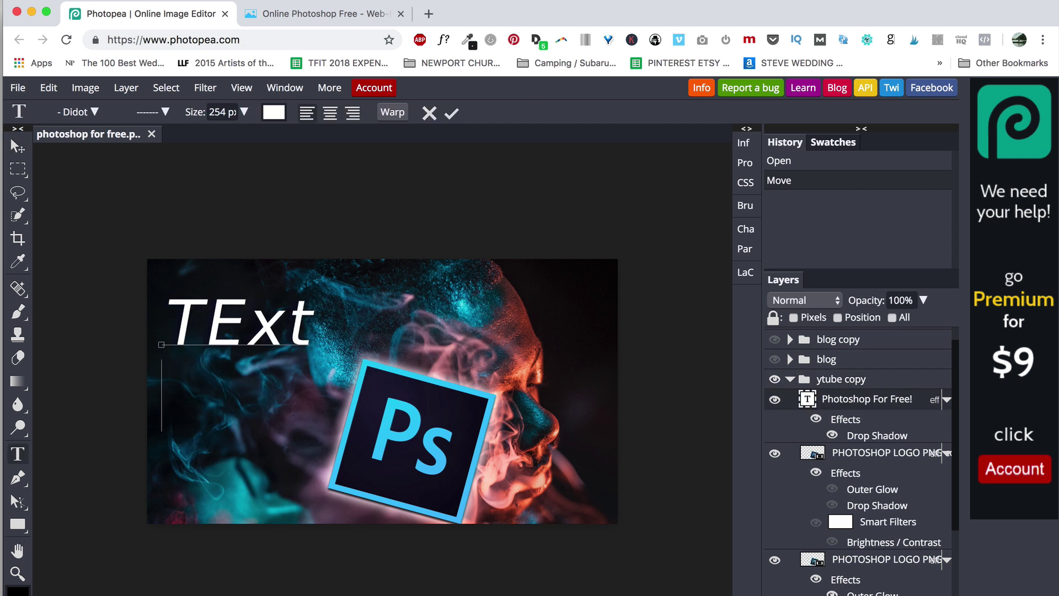
key(Return)
text(Edit)
key(Return)
text(Te)
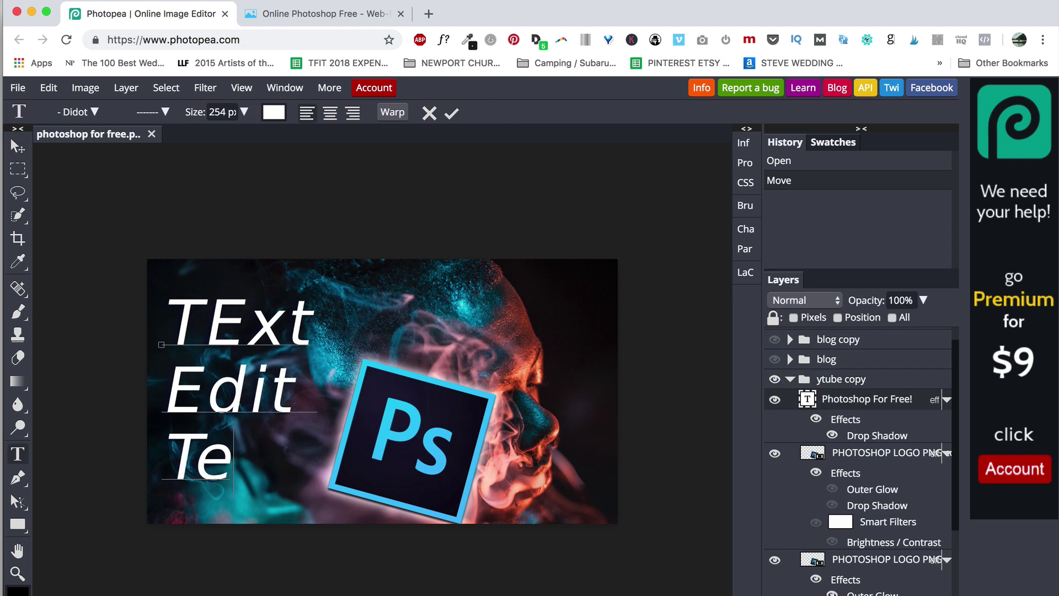
text(st for fun s)
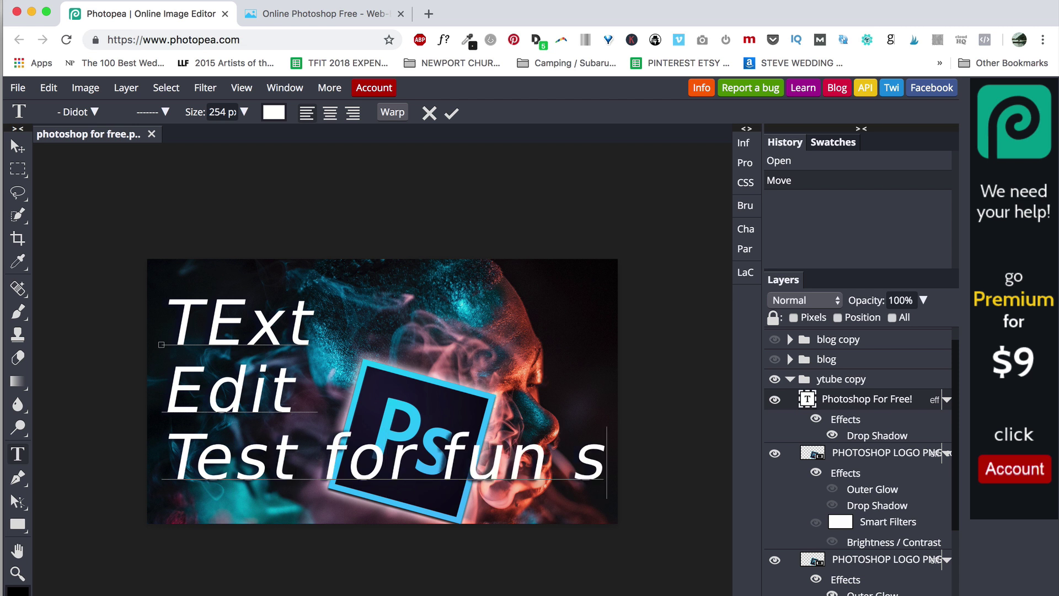
text(tuff!)
click(827, 381)
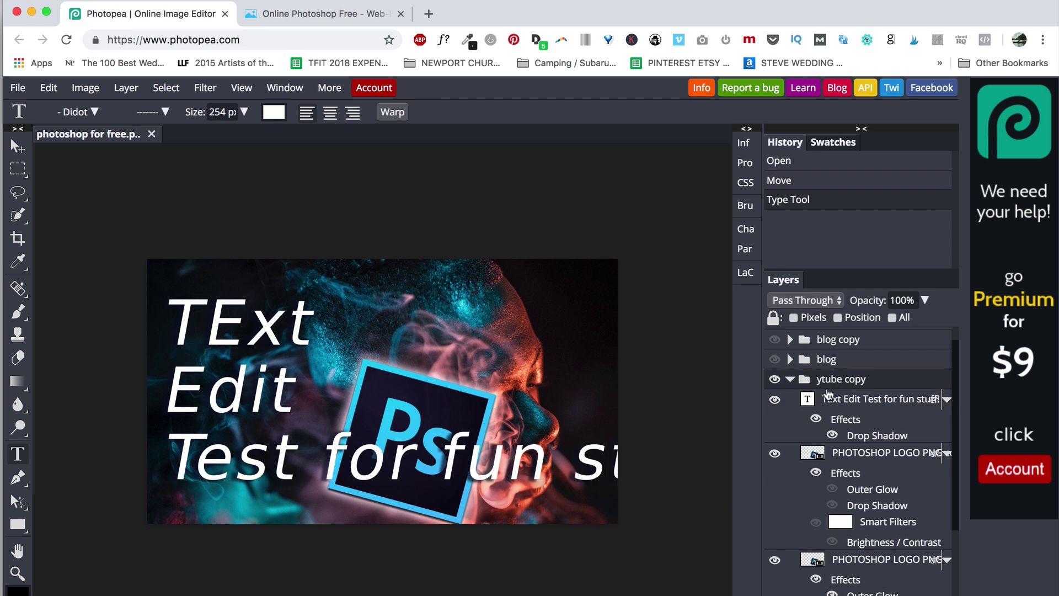
Select the third title line and bring up its Character settings.
click(377, 462)
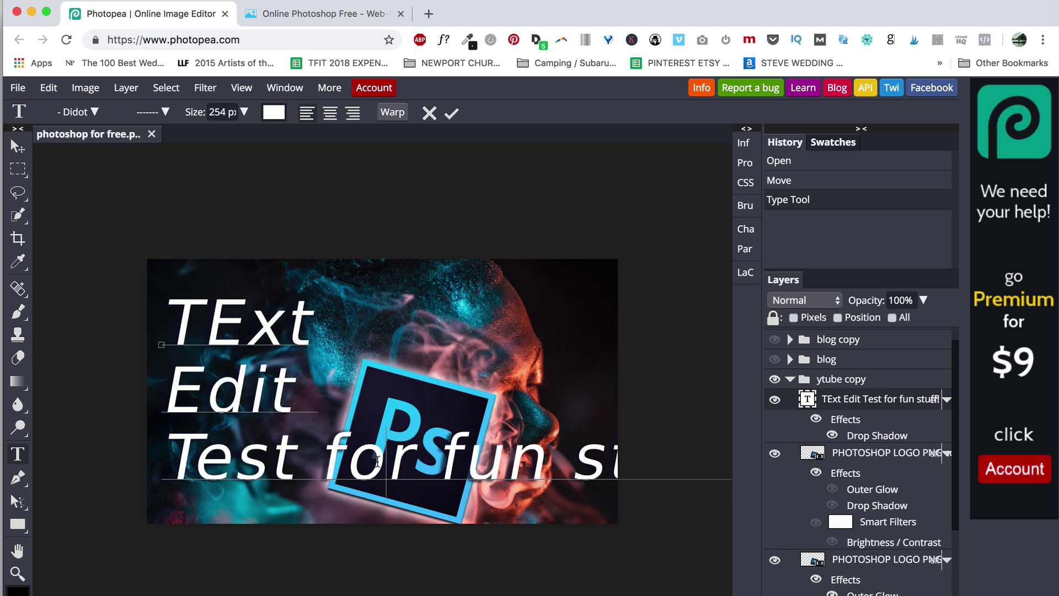
drag(160, 462, 731, 463)
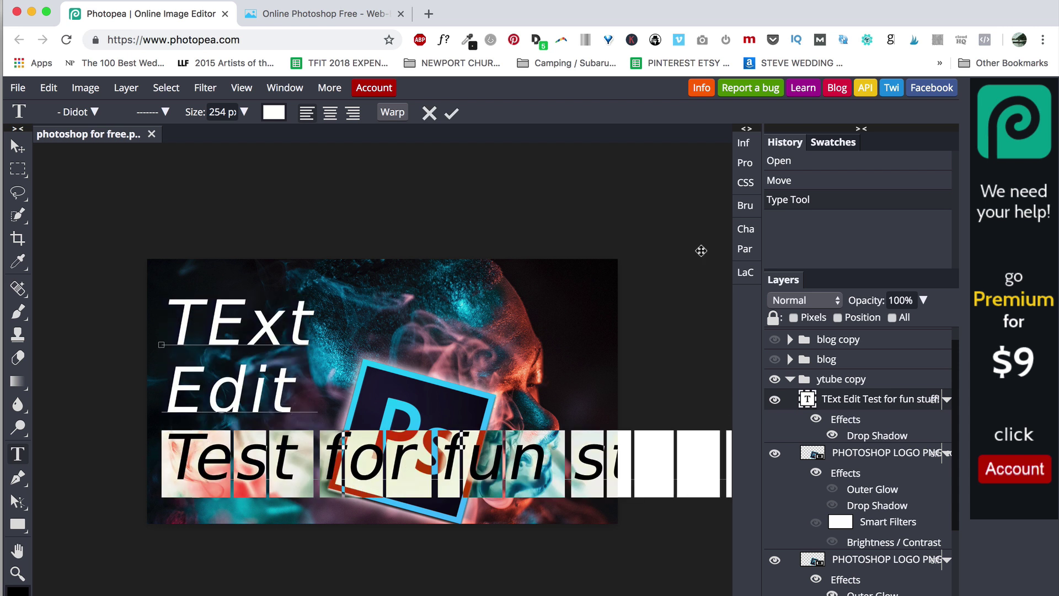
click(746, 229)
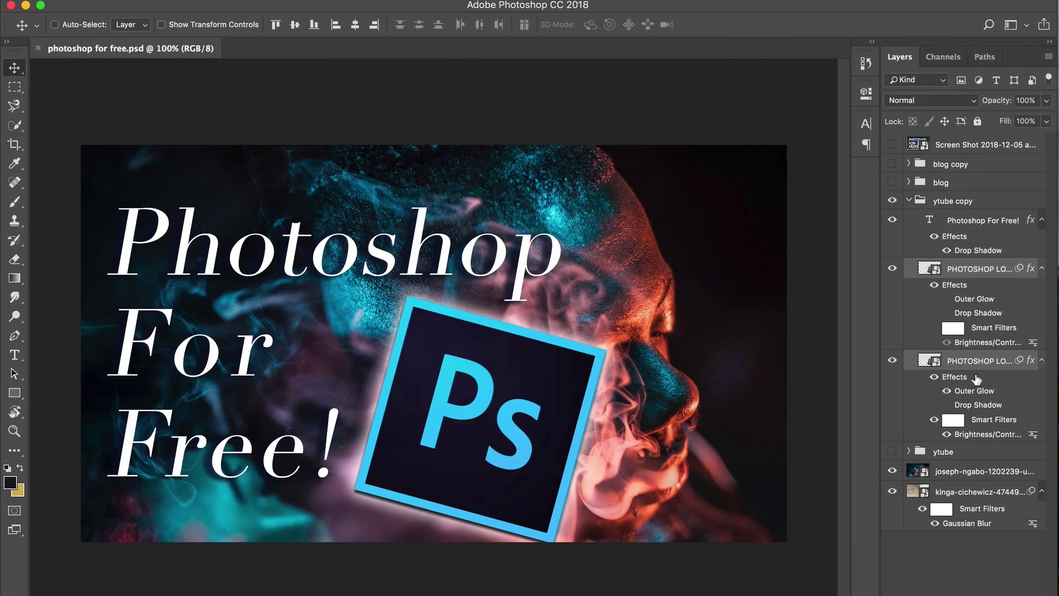
Select all of Photoshop's Photoshop For Free! title text and set its tracking to 100.
click(929, 220)
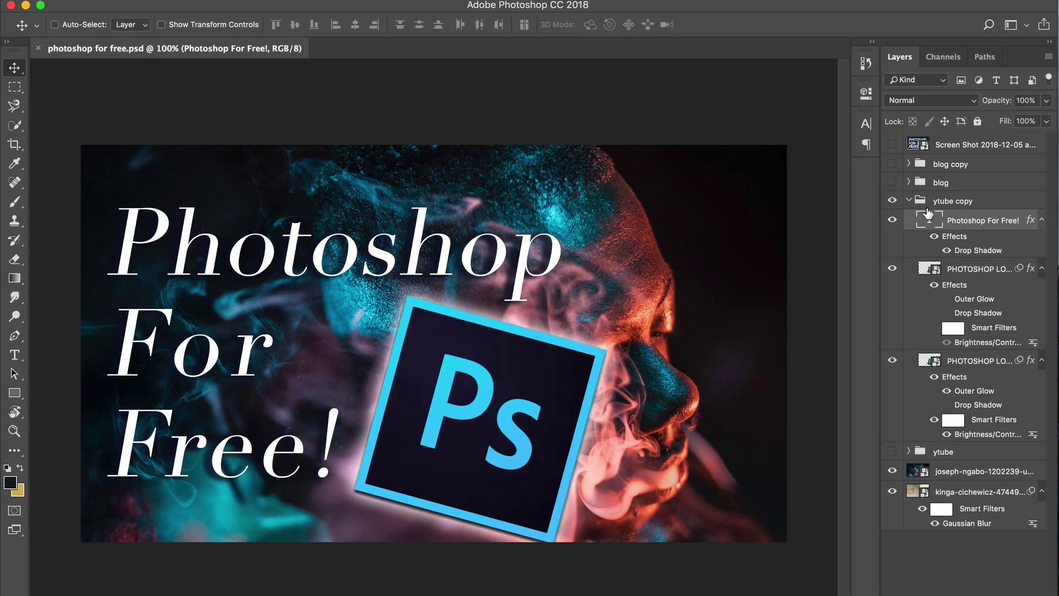
click(867, 124)
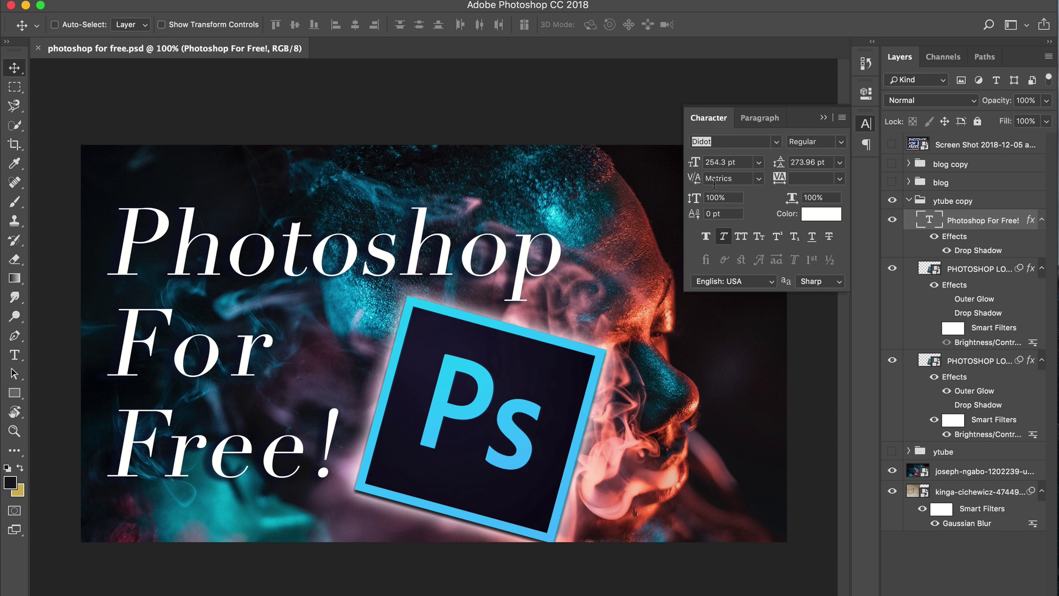
double_click(929, 218)
click(275, 287)
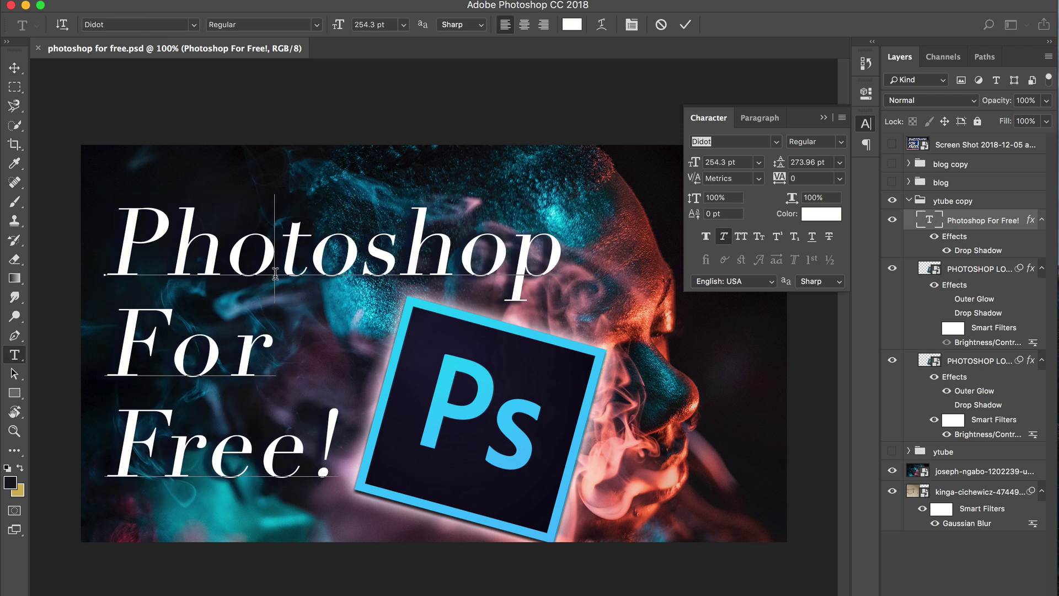
key(ctrl+a)
click(810, 180)
key(Return)
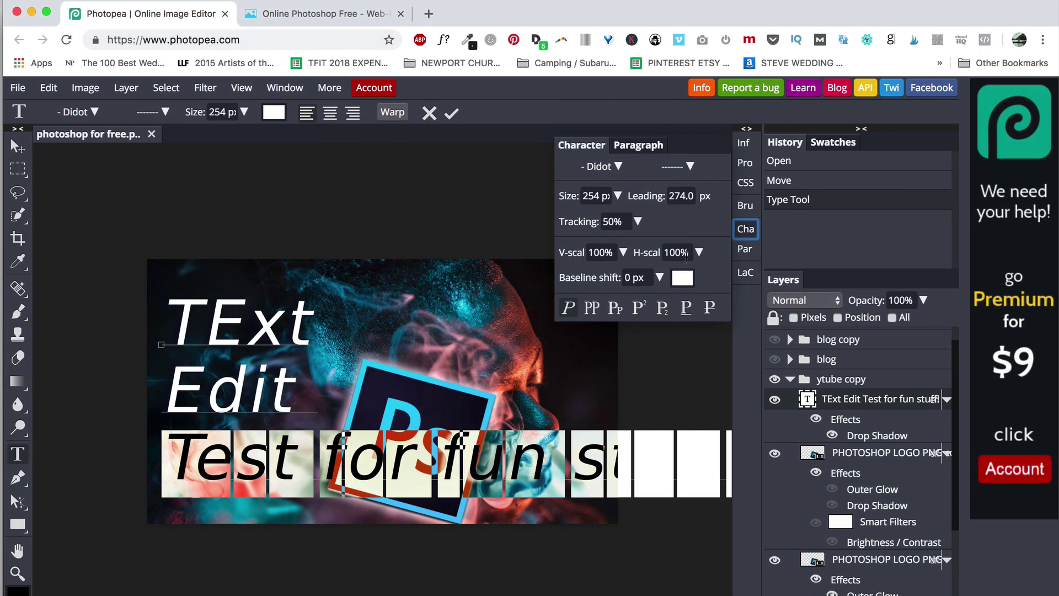
Lower the third line's tracking from 50% through 25% and -50% to -150%.
click(615, 223)
double_click(615, 223)
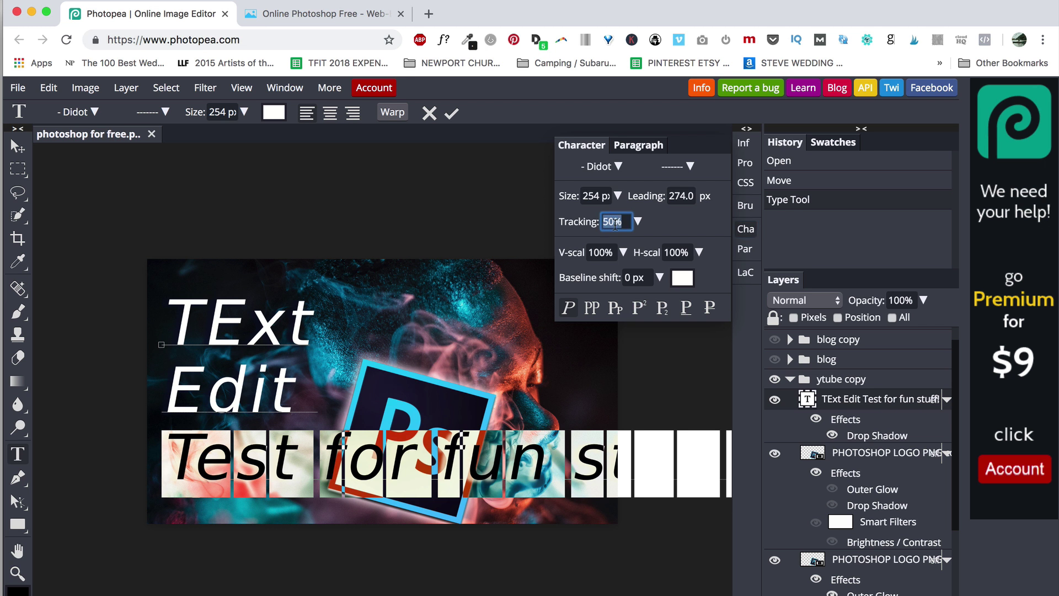
text(25)
key(Return)
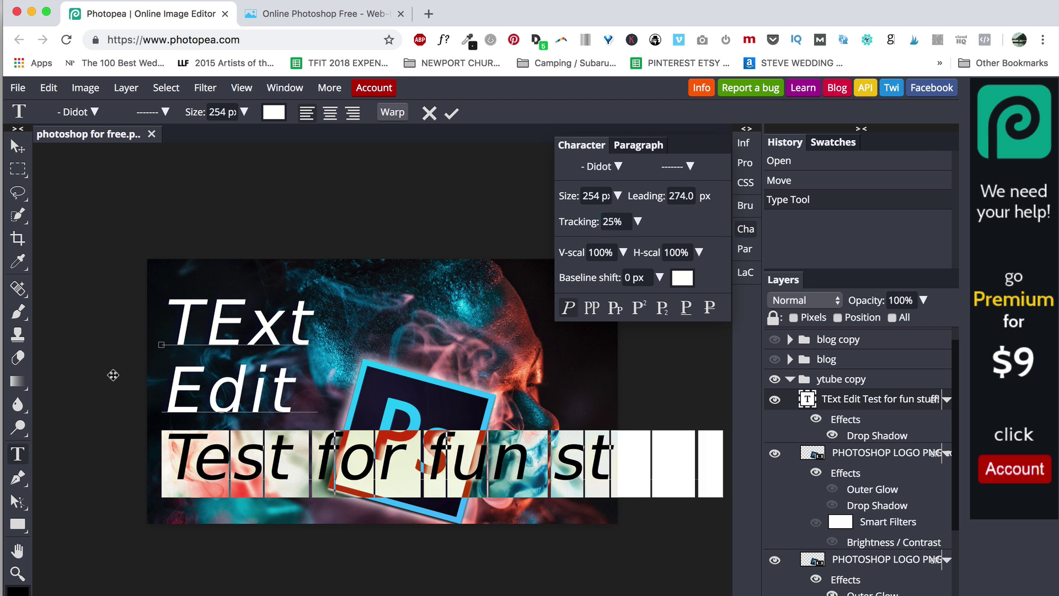
double_click(617, 220)
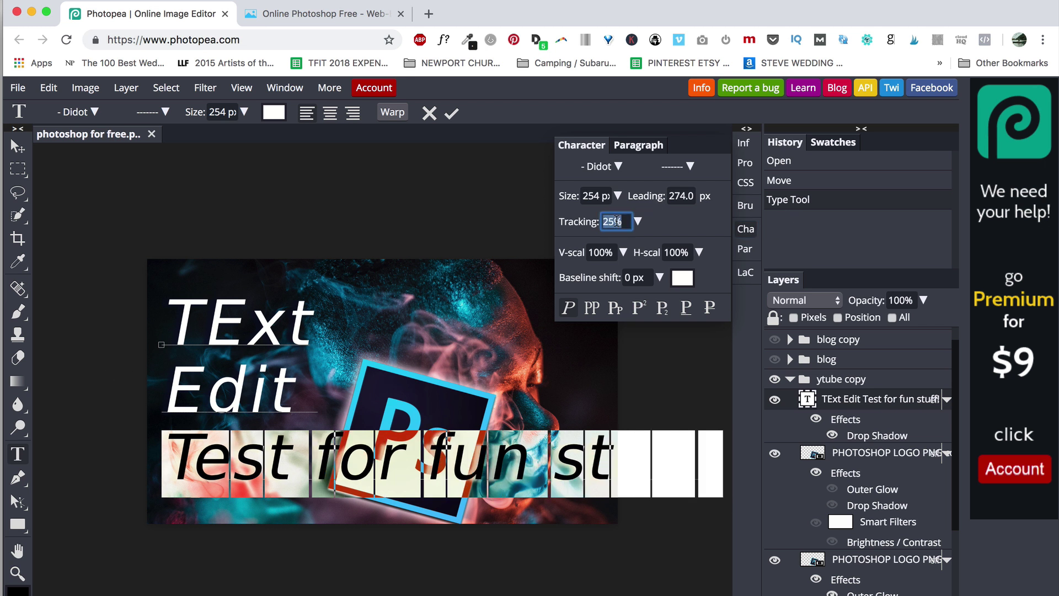
text(-50)
key(Return)
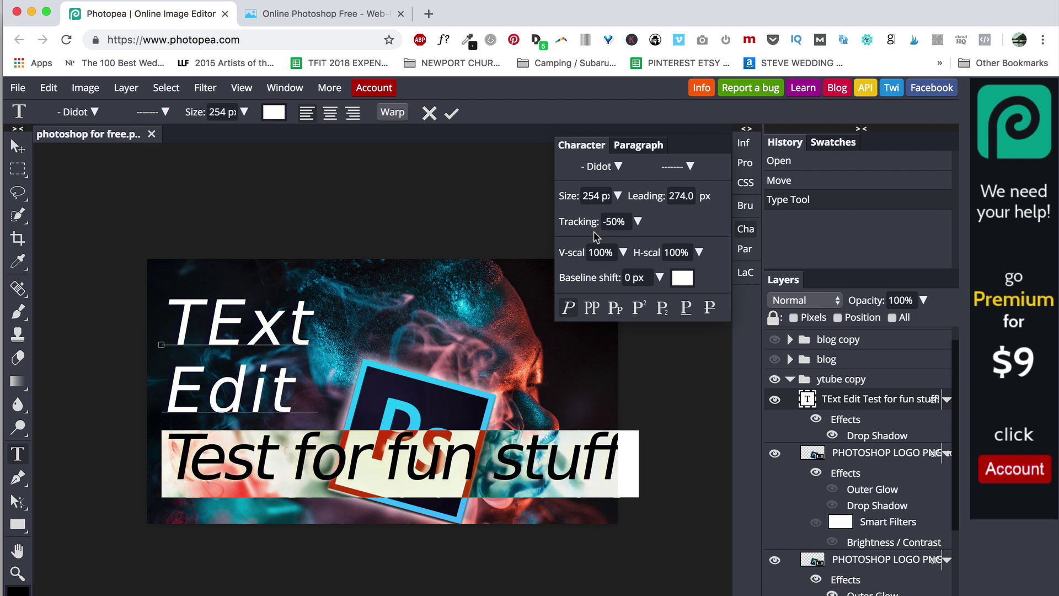
double_click(617, 221)
text(-1)
key(Return)
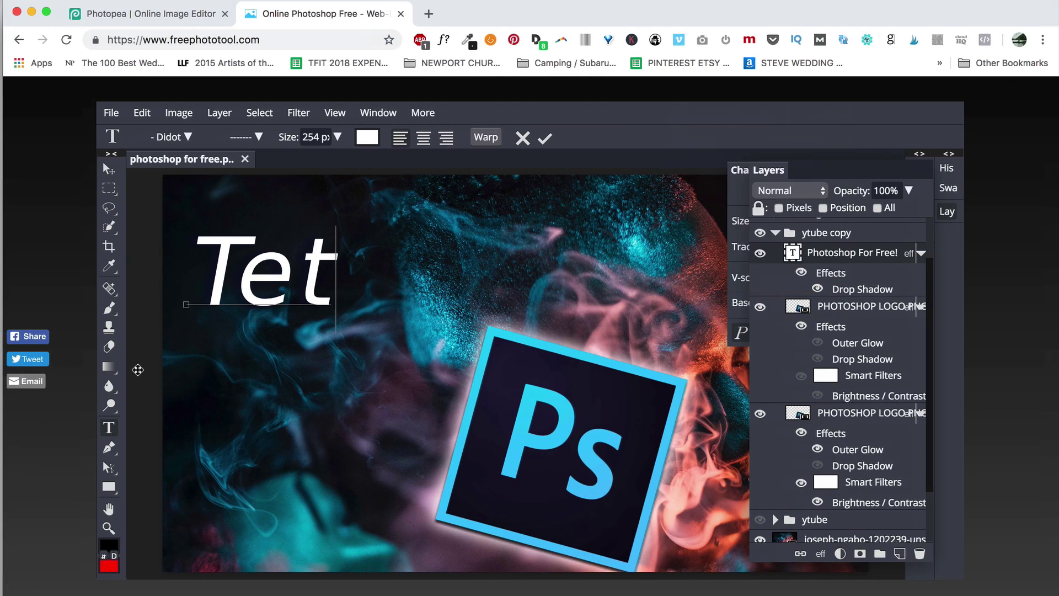
Commit the Tet text, drag it to the upper centre, and retype it as Ryan.
click(882, 290)
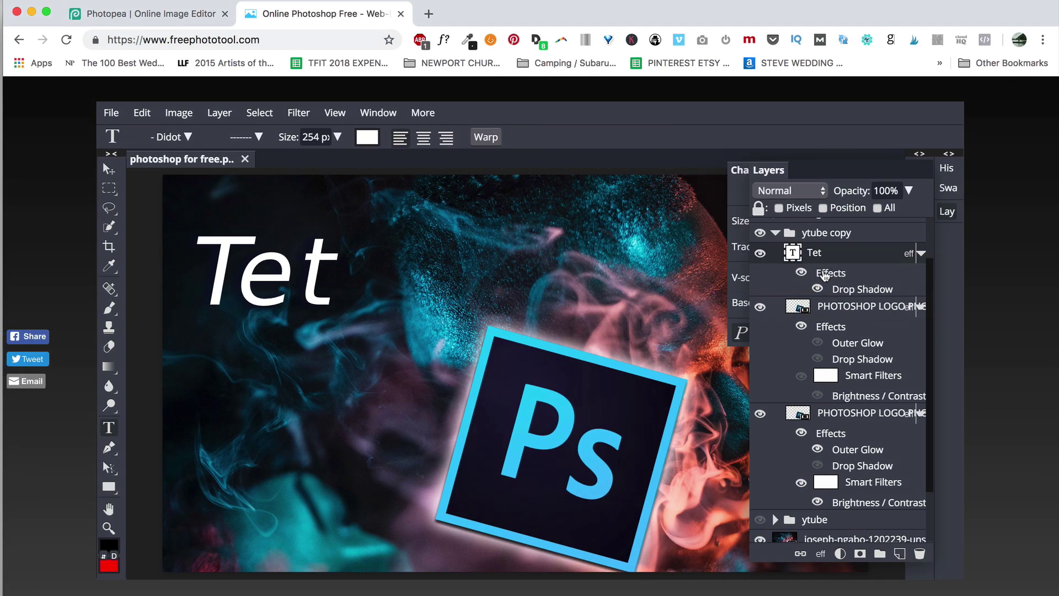
key(v)
drag(320, 267, 620, 248)
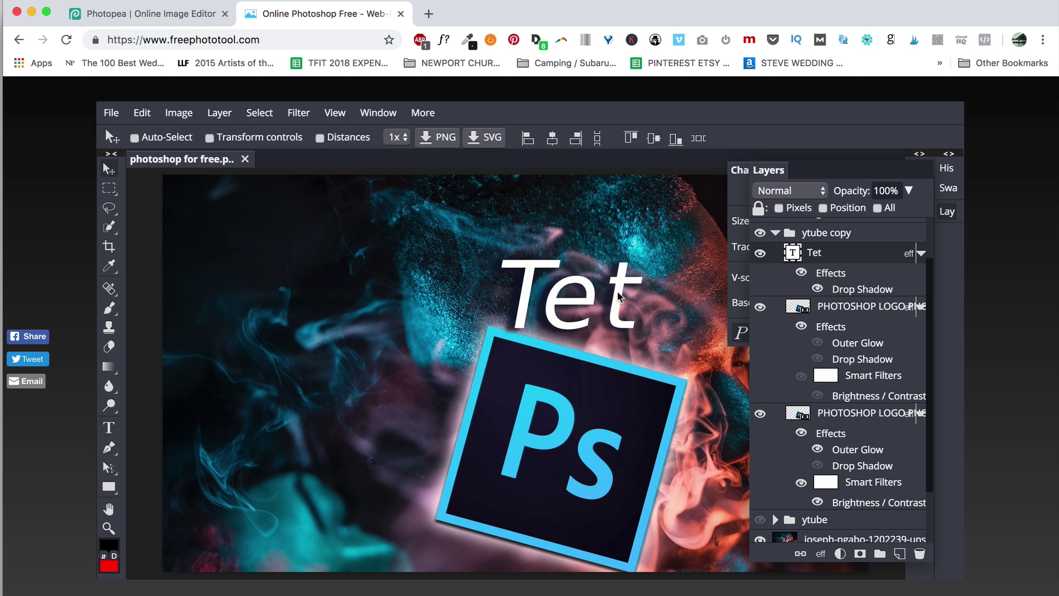
double_click(791, 255)
text(R)
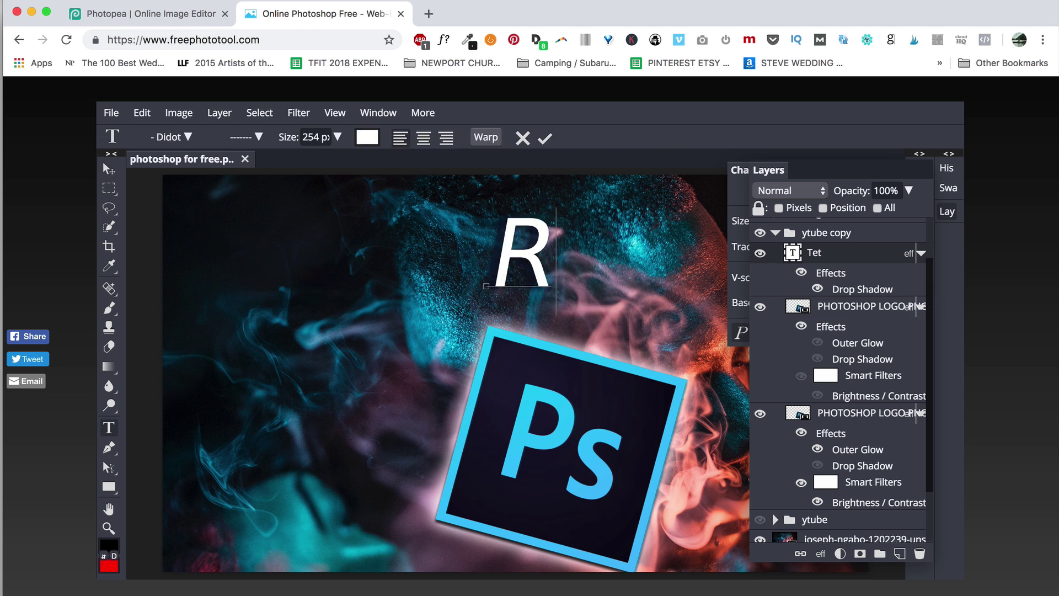
text(yan)
Set the Ryan drop shadow to distance 98 px, spread 57%, opacity 100%, size 116 px.
double_click(860, 293)
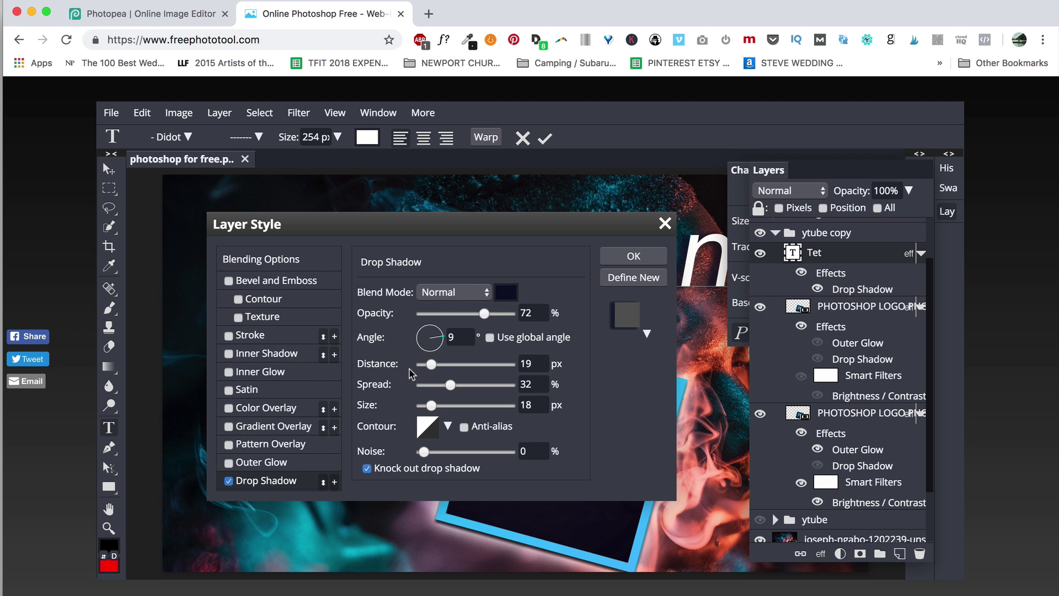
drag(392, 223, 159, 113)
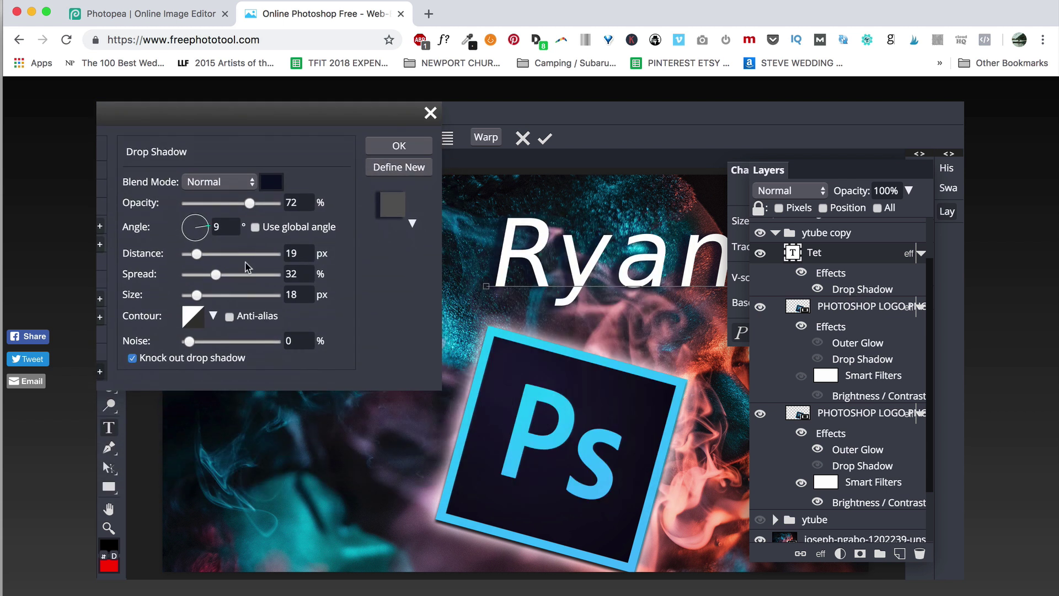
click(230, 255)
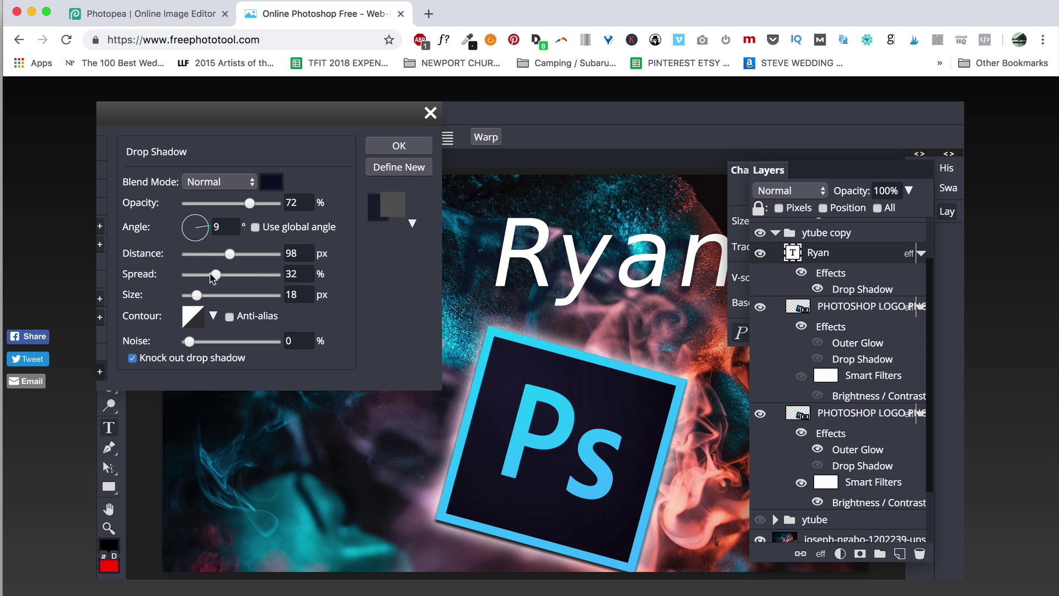
drag(214, 276, 236, 274)
drag(264, 206, 321, 206)
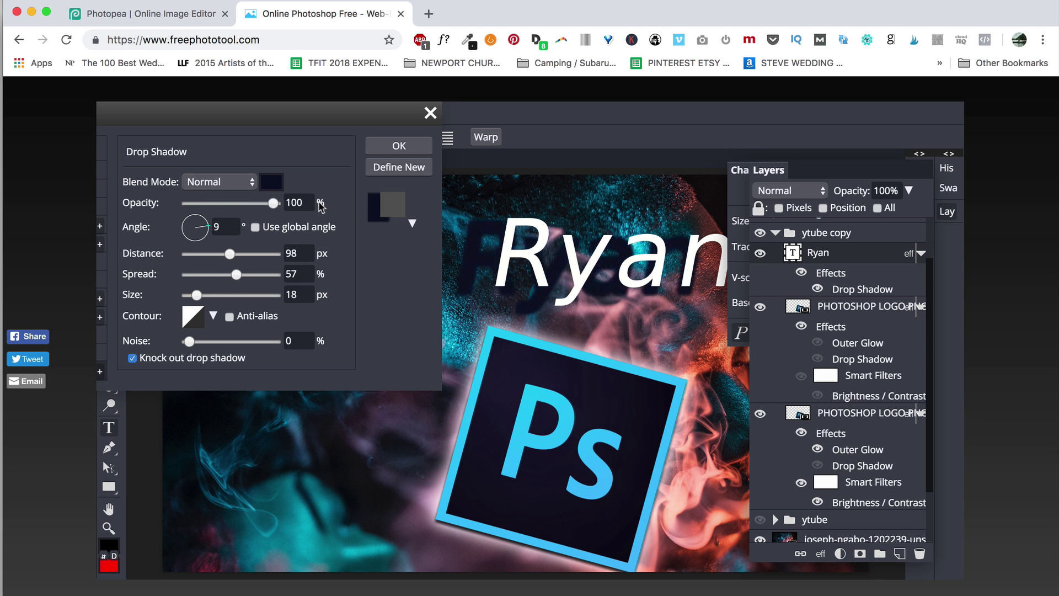
drag(226, 298, 239, 302)
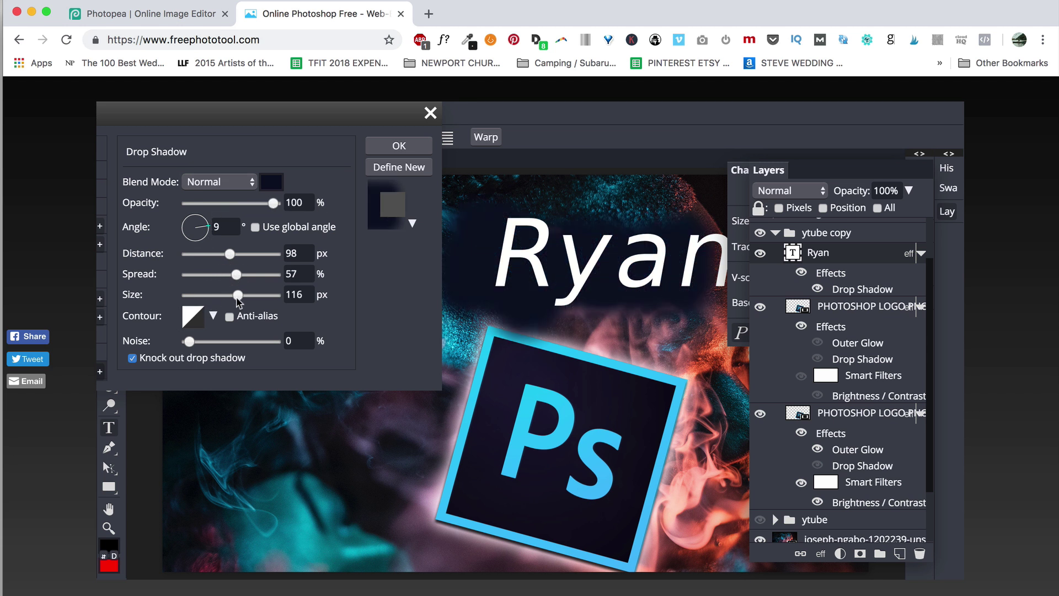
click(399, 146)
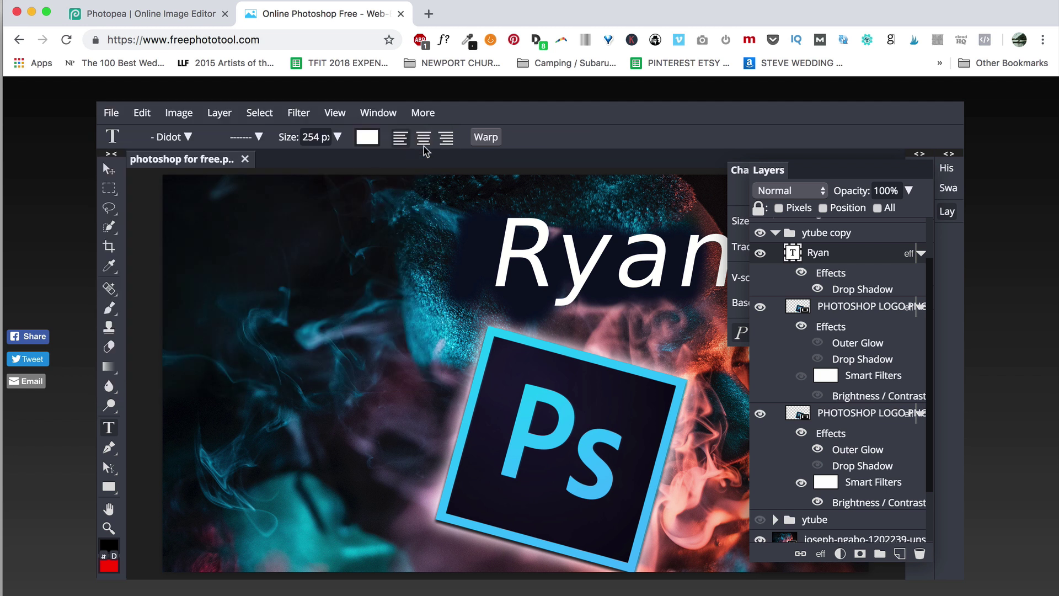
Commit the Ryan text and drag it to the top centre above the Ps logo.
double_click(627, 279)
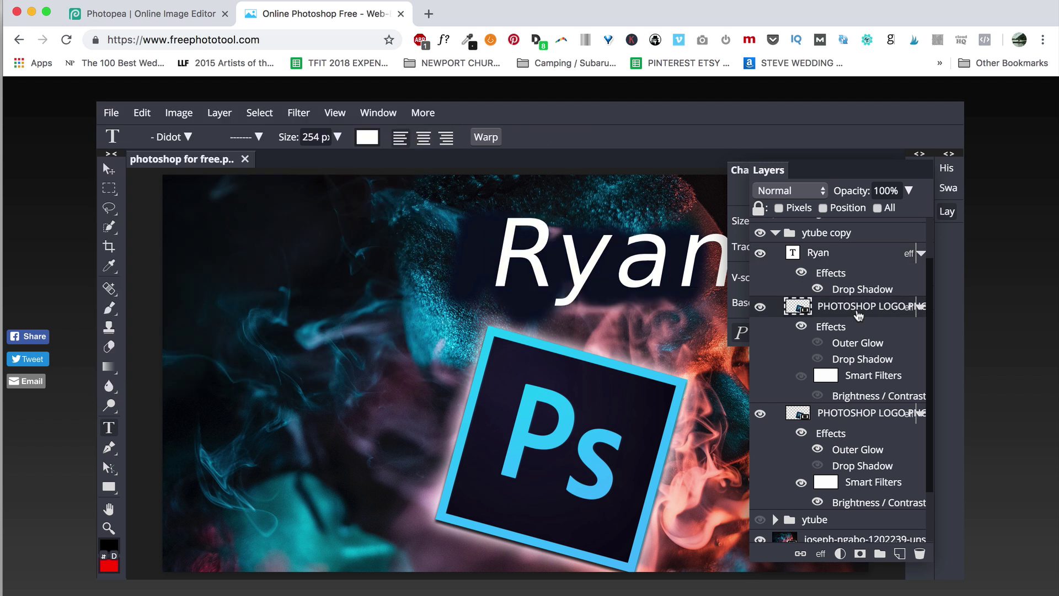
click(858, 313)
click(818, 254)
key(v)
drag(607, 265, 345, 329)
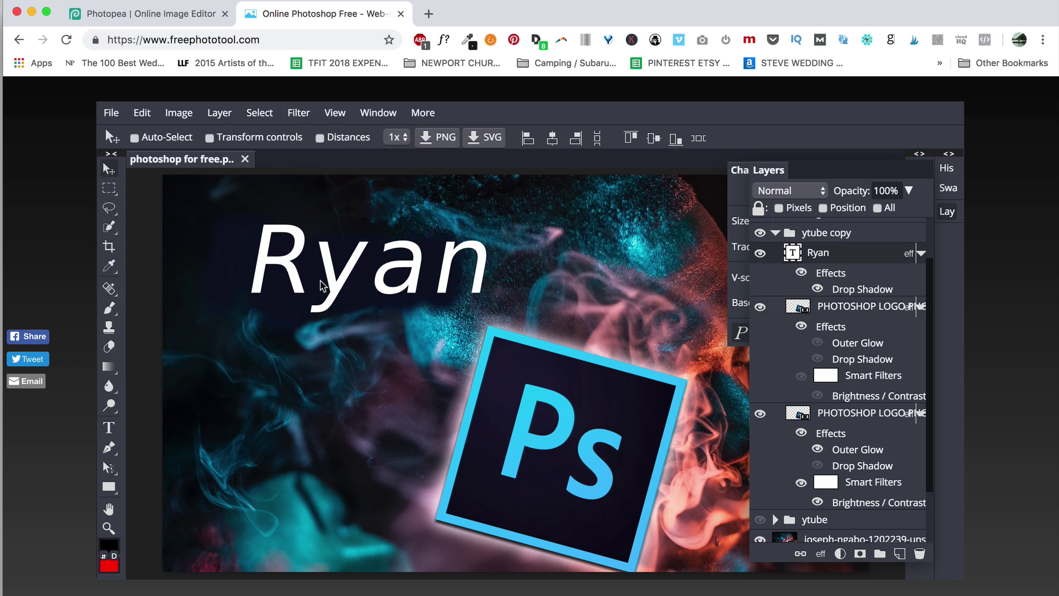
drag(518, 367, 512, 279)
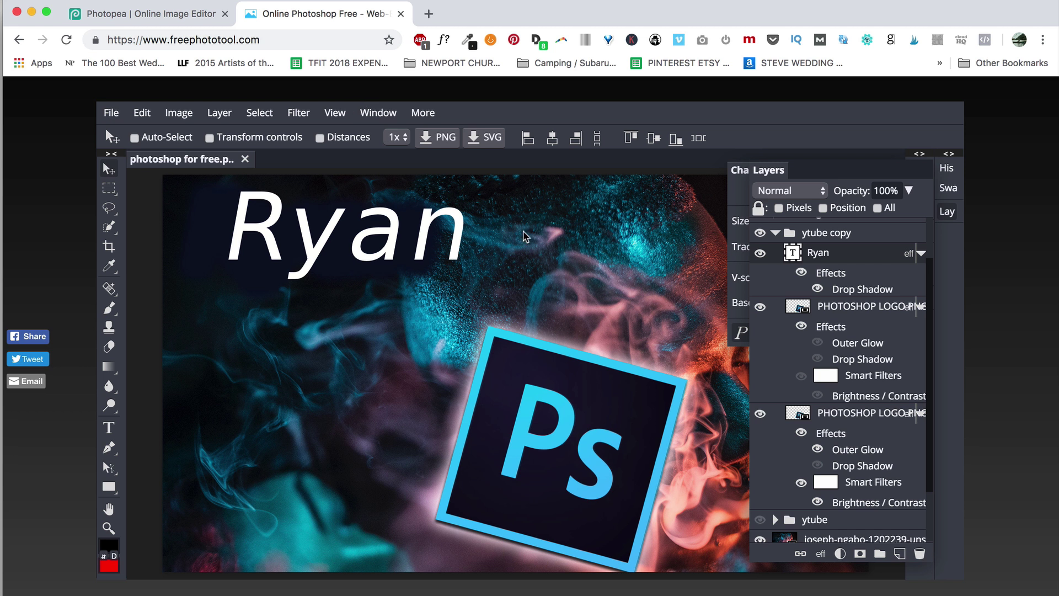
drag(422, 293, 582, 259)
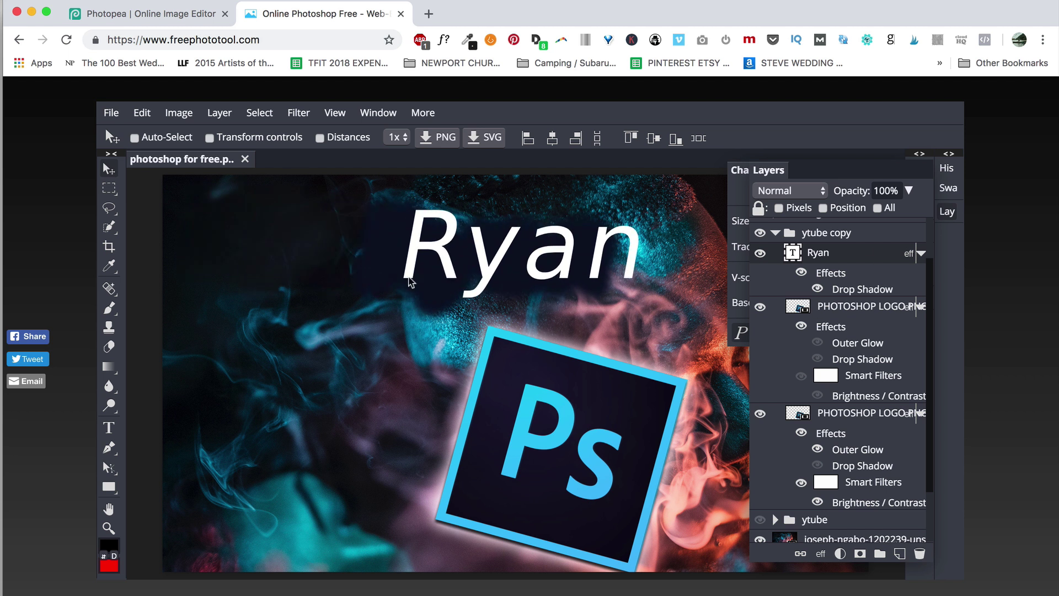
Hide the Ryan text and both PHOTOSHOP LOGO layers in FreePhotoTool.
click(760, 252)
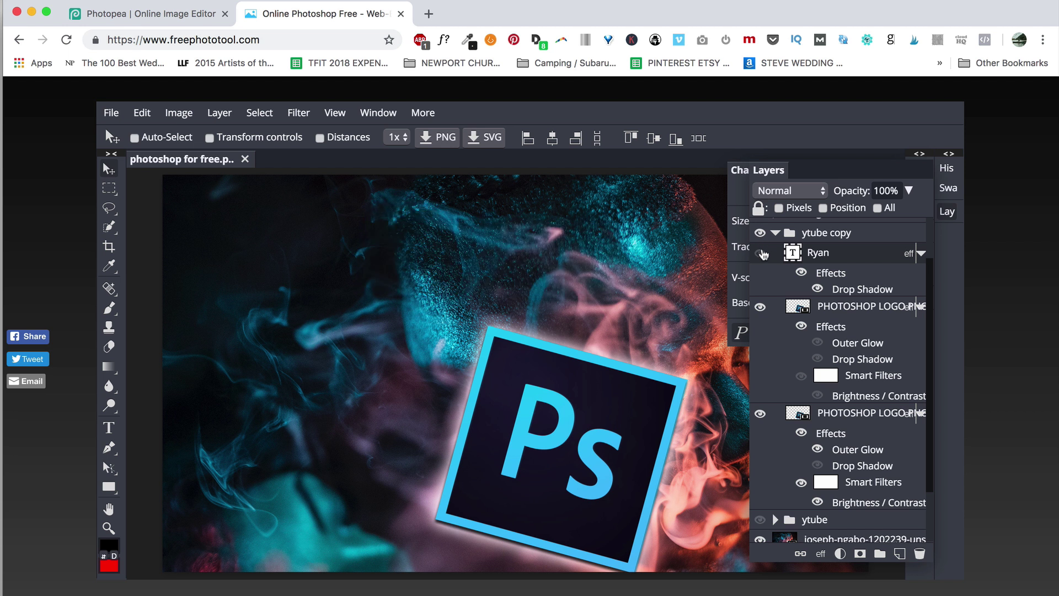
click(760, 307)
click(760, 414)
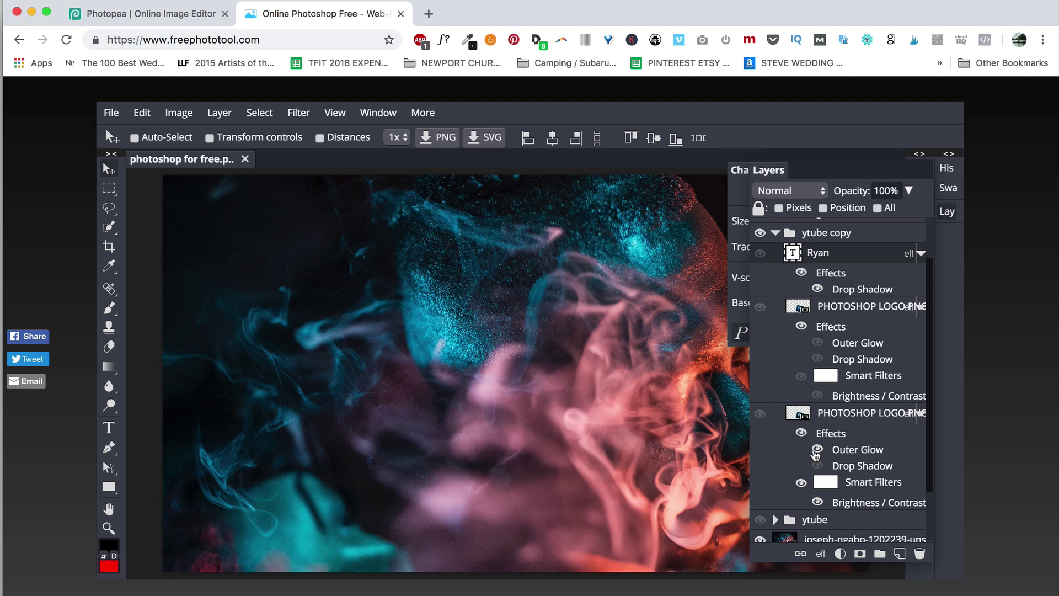
scroll(816, 455, down, 2)
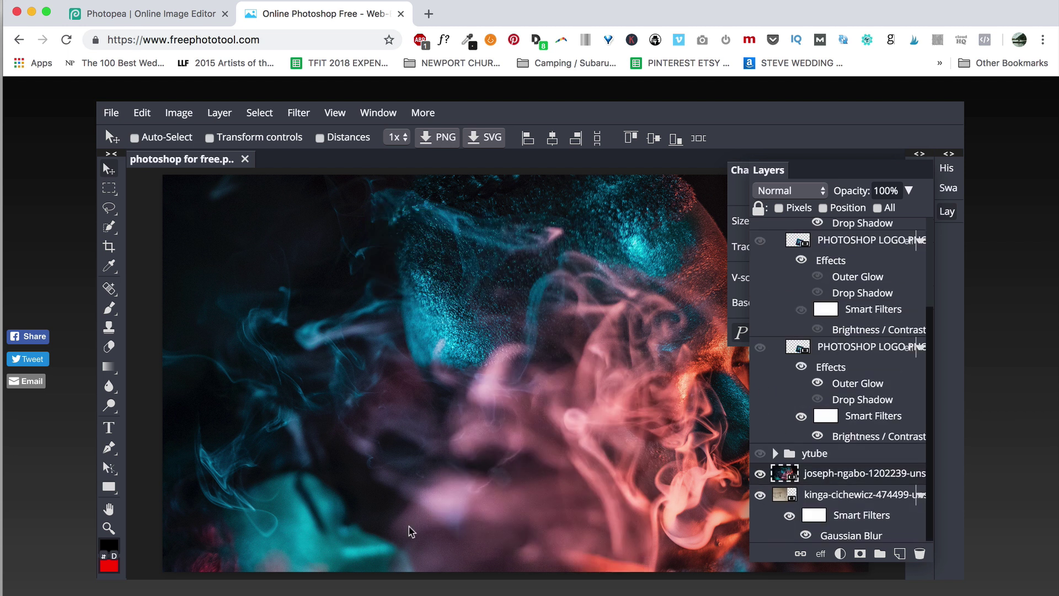
Crop the smoke photo down to its upper-middle area.
right_click(109, 288)
key(c)
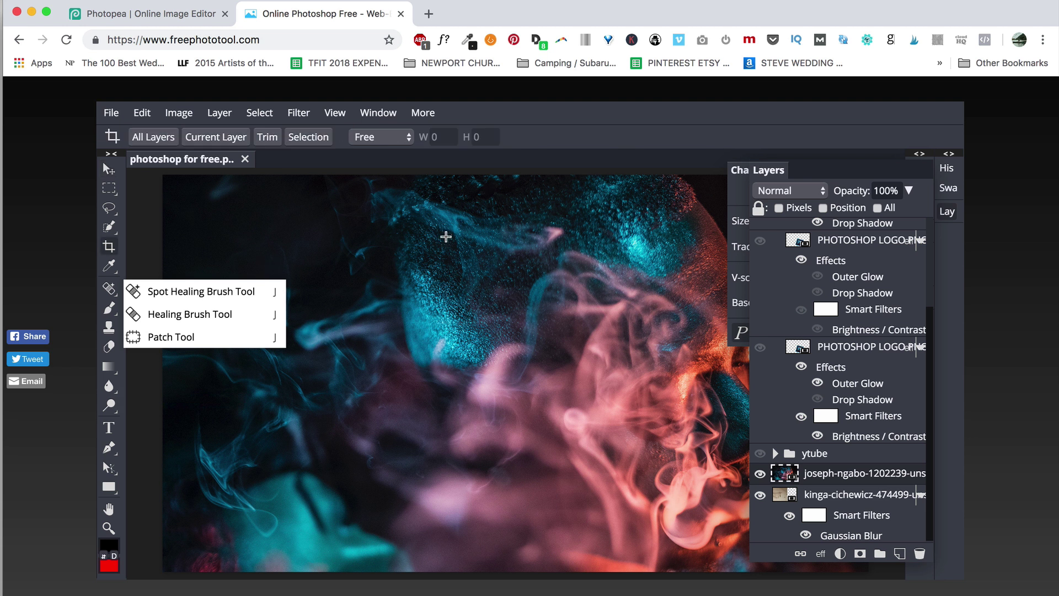
drag(258, 208, 592, 445)
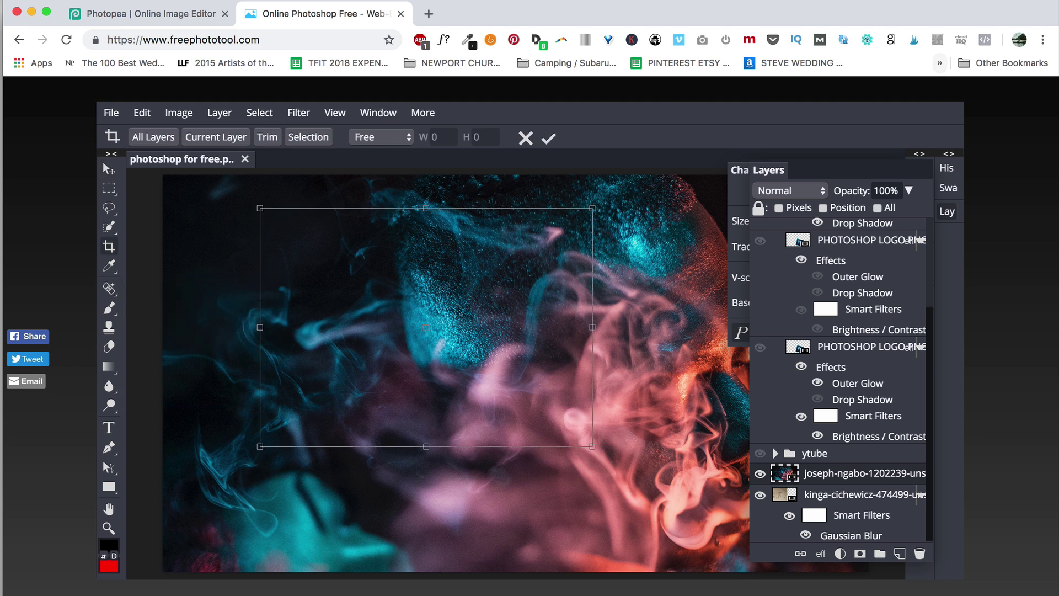
click(548, 139)
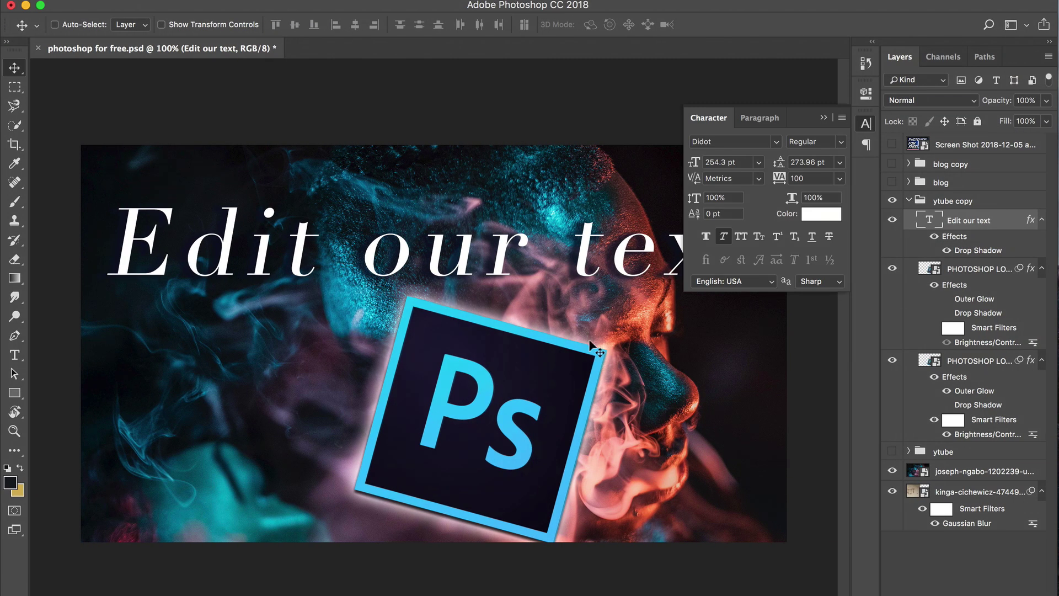
Hide the Edit our text title and both logo layers, trying and undoing a square crop.
drag(892, 220, 892, 359)
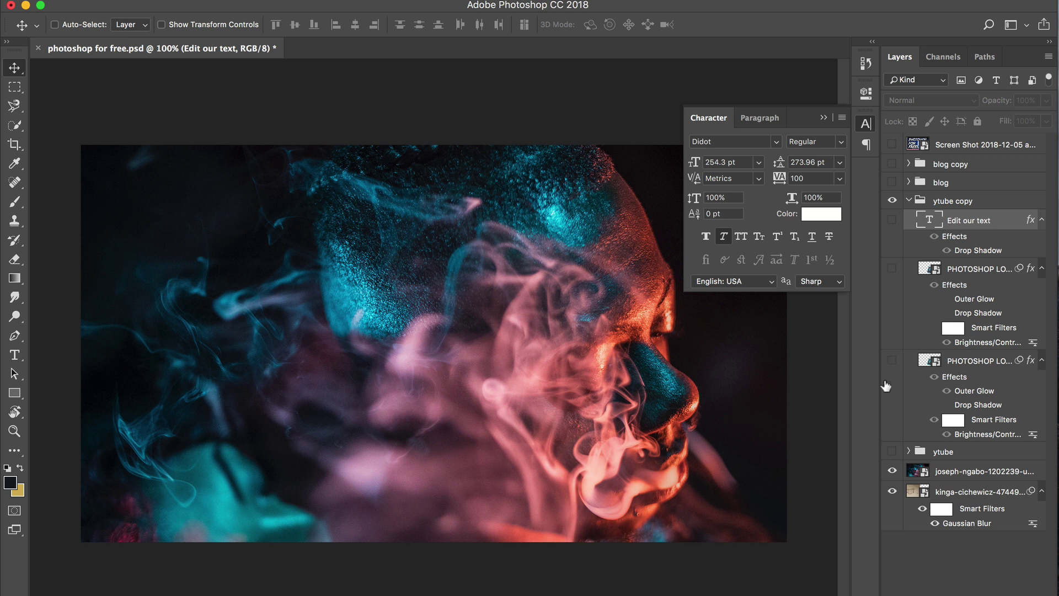
key(c)
drag(238, 210, 522, 472)
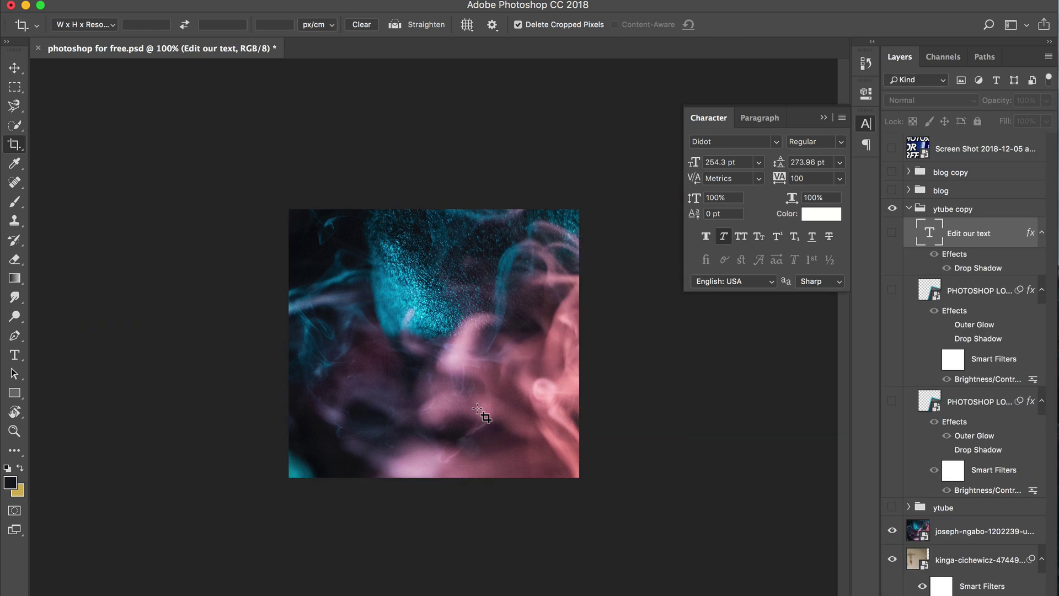
key(super+z)
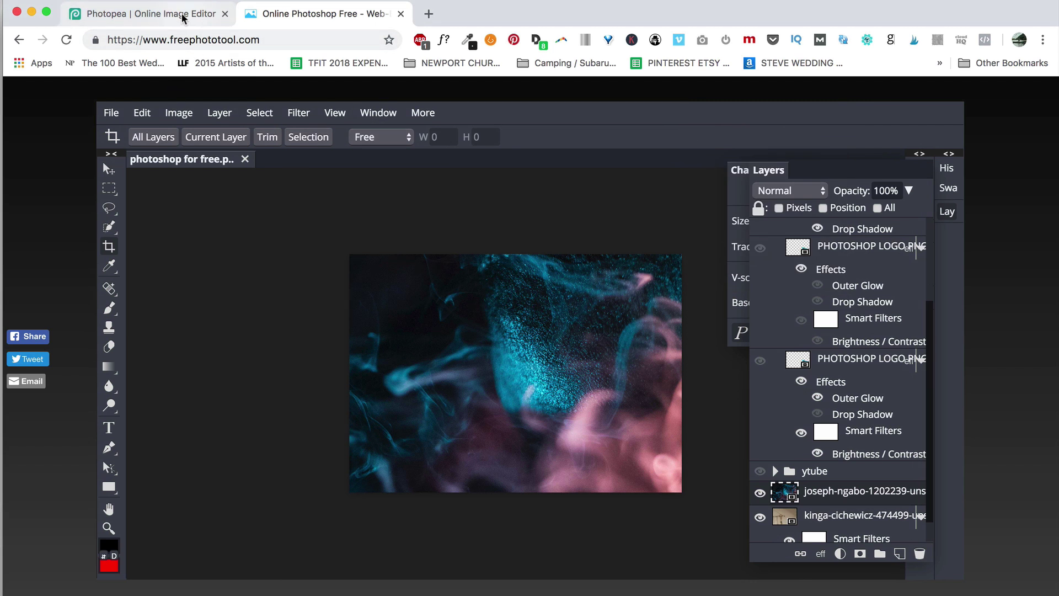
Compare with the Photopea tab, then collapse FreePhotoTool's Layers and Character panels.
click(179, 16)
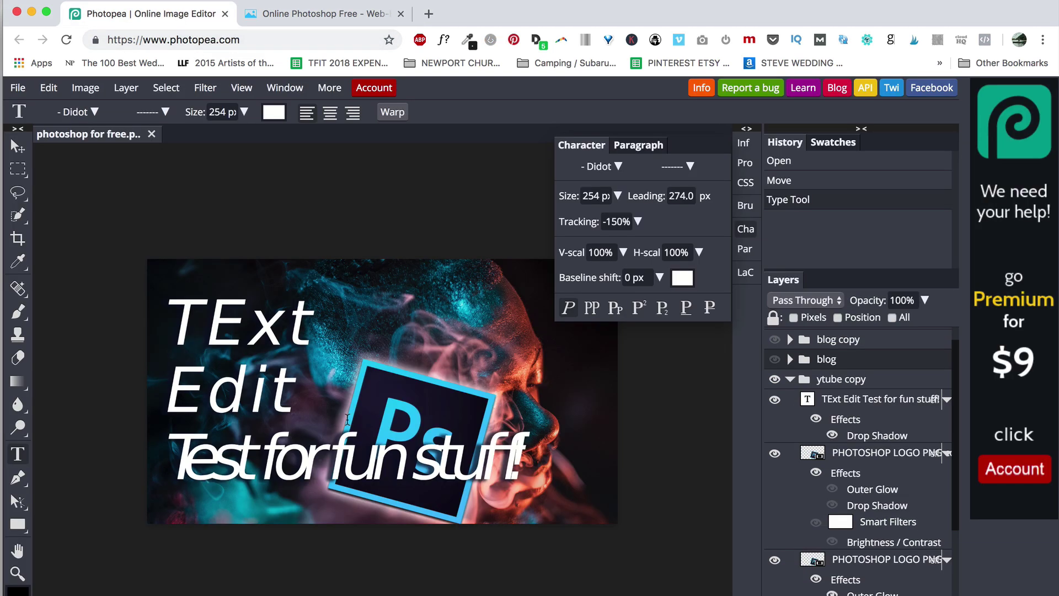
click(326, 14)
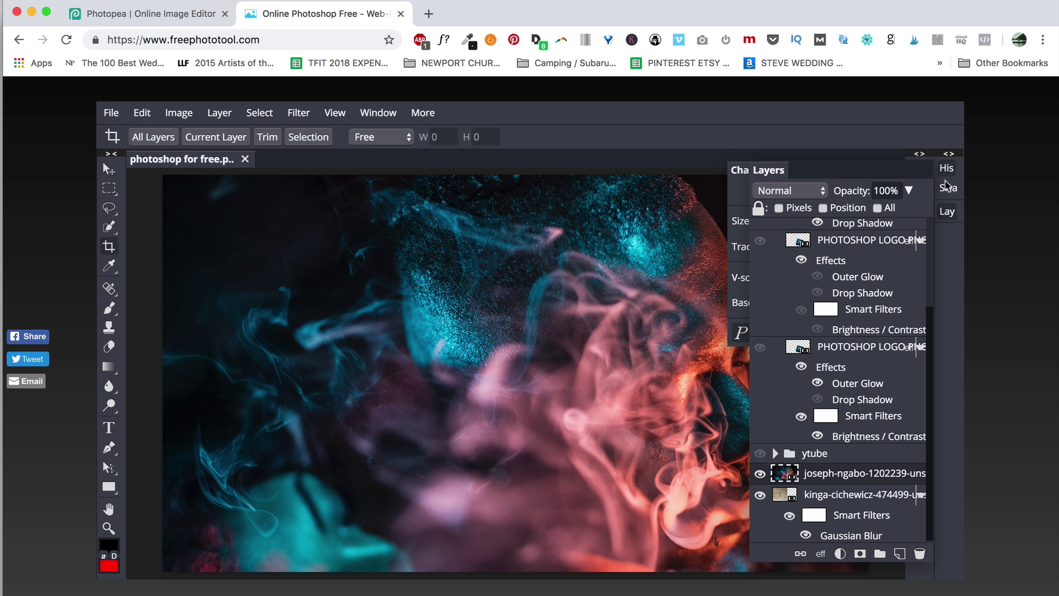
click(947, 211)
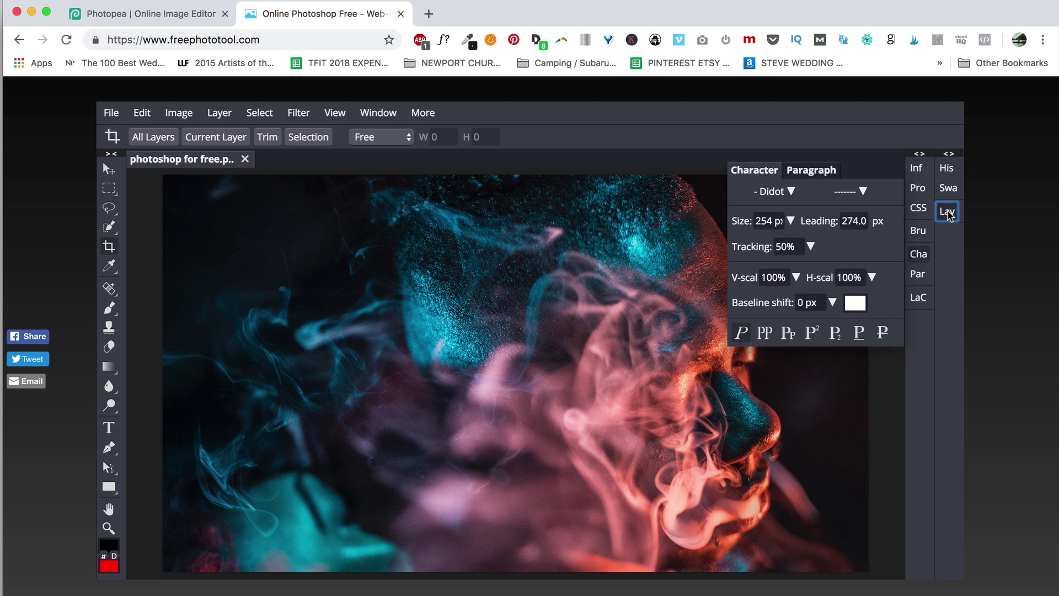
click(918, 254)
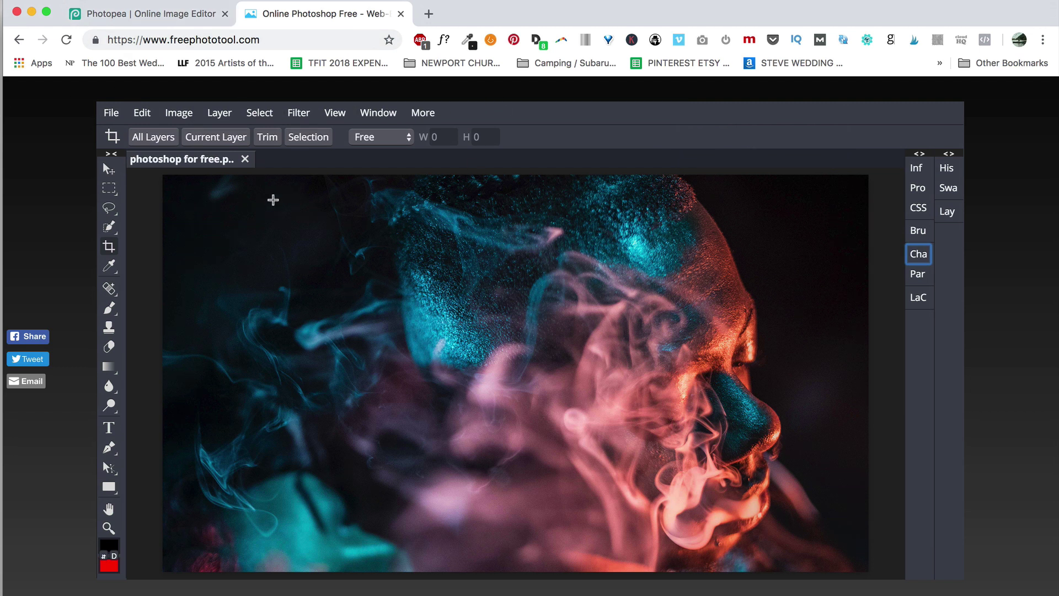
Reopen the Layers list and try scaling the smoke portrait down with Ctrl+T.
click(948, 212)
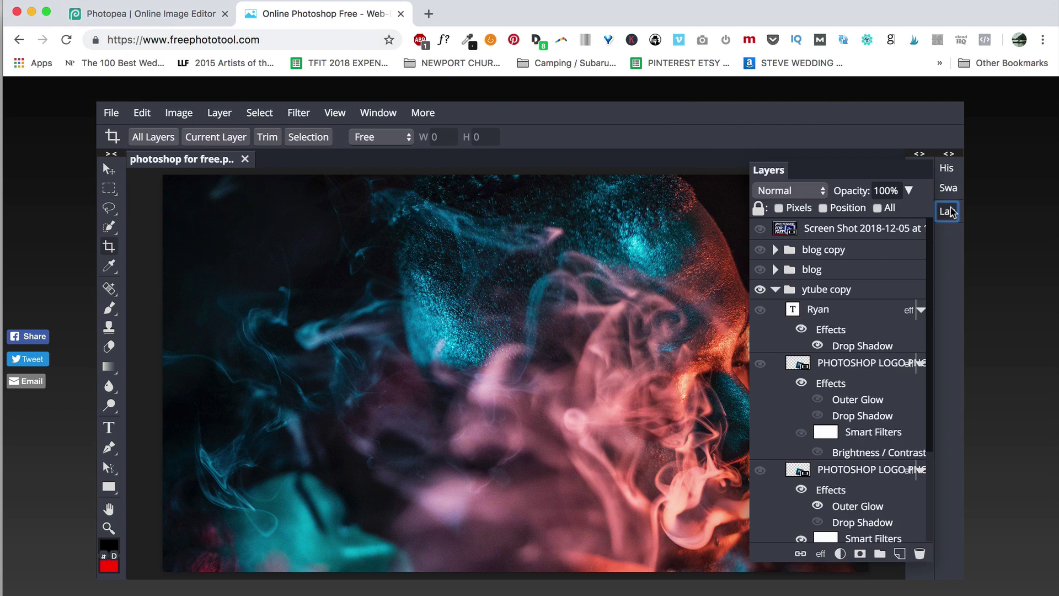
scroll(861, 381, down, 5)
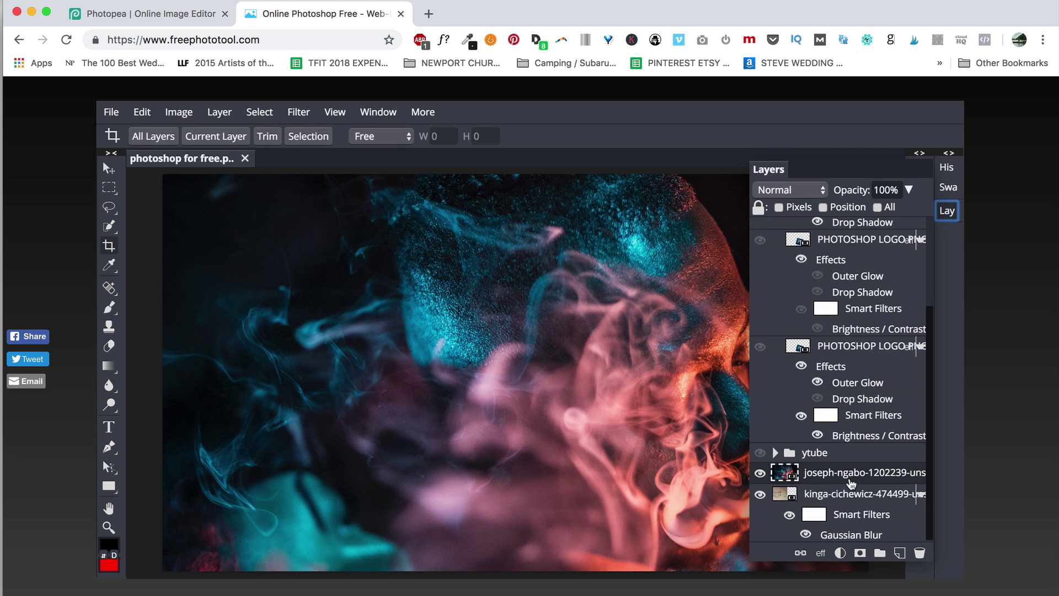
scroll(790, 407, down, 2)
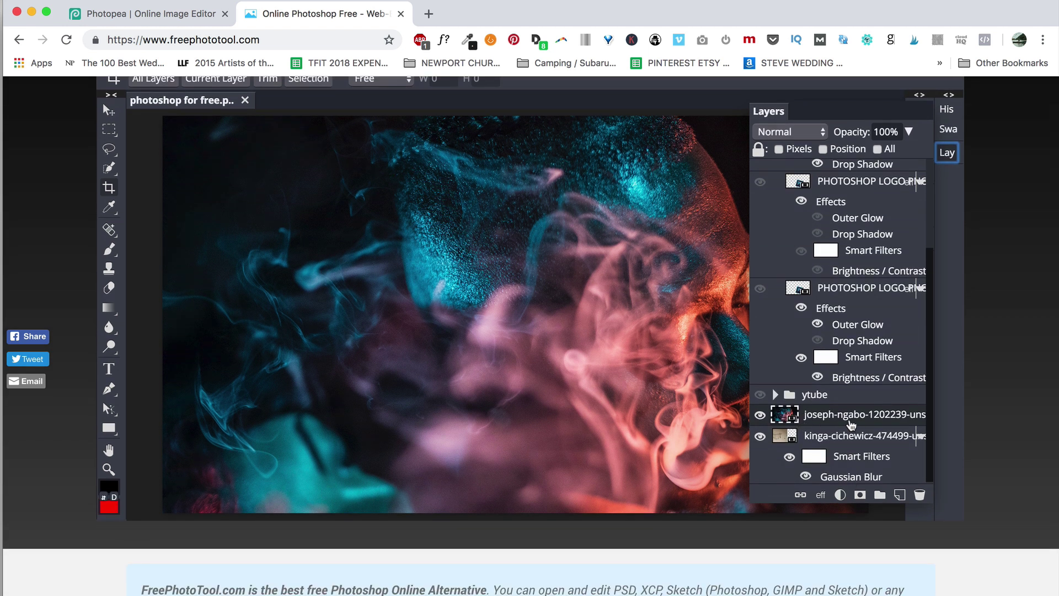
scroll(850, 422, up, 2)
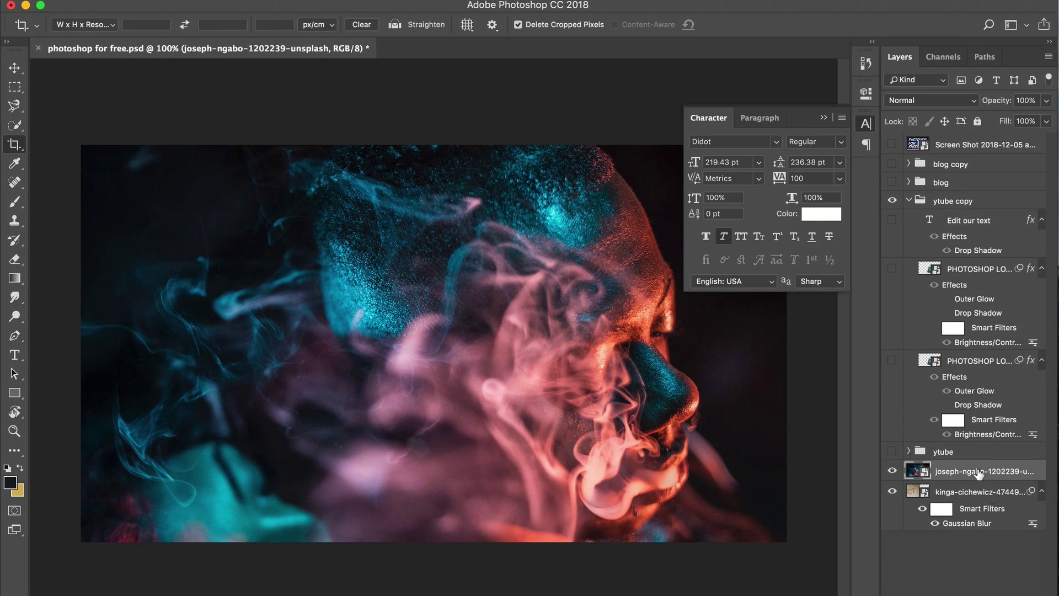
key(ctrl+t)
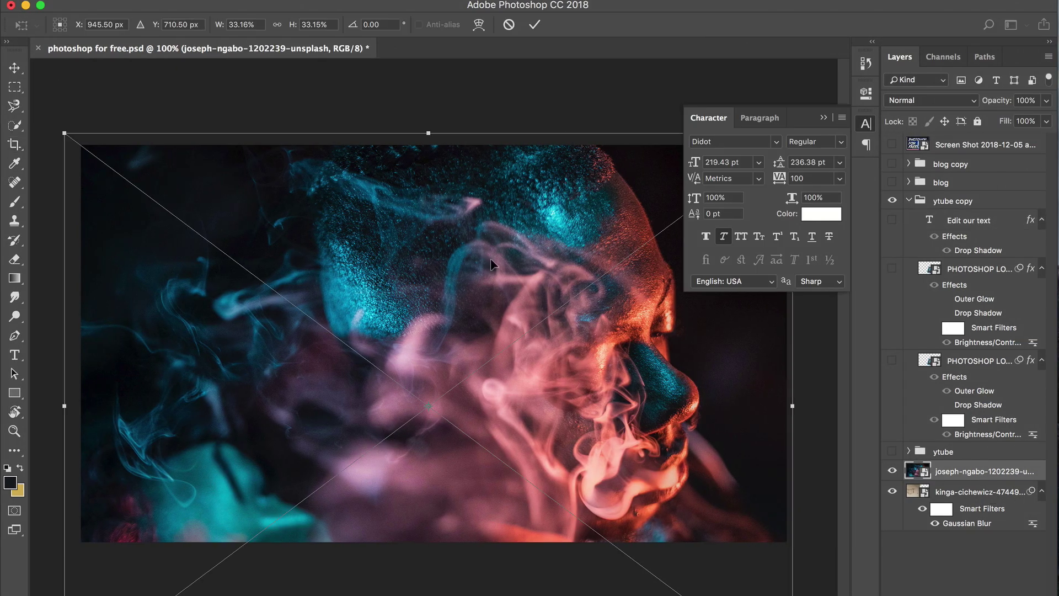
drag(62, 137, 301, 314)
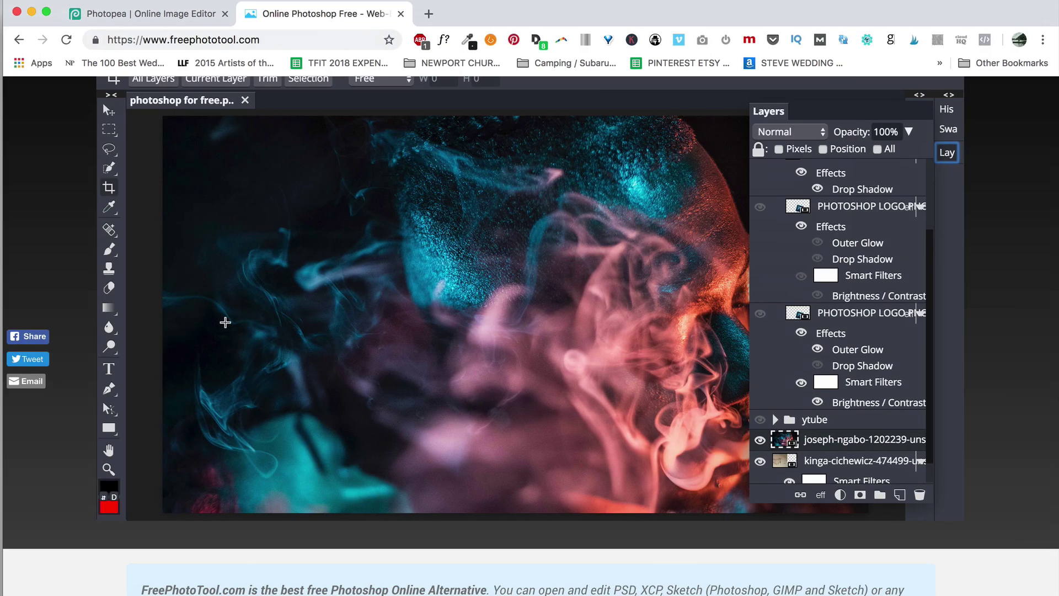
key(super+t)
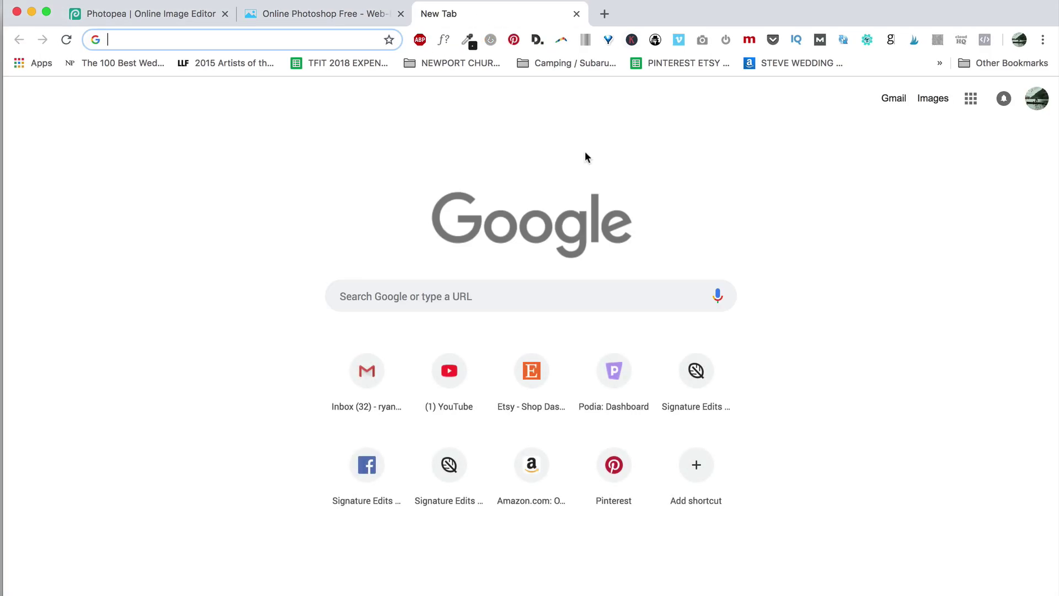
Close the stray browser tab and apply Edit > Free Transform to the portrait layer.
click(576, 13)
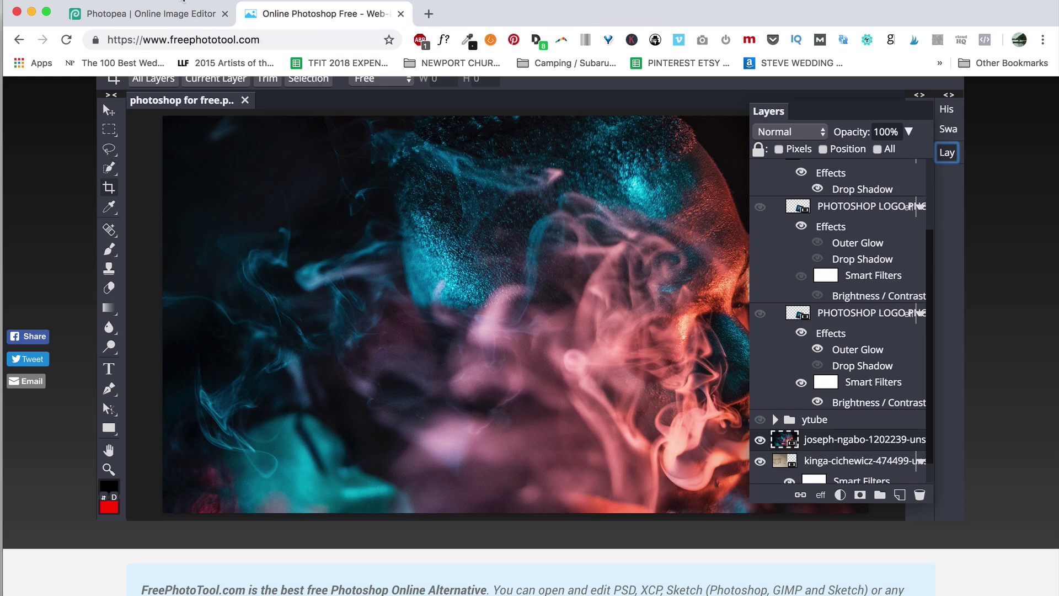
key(Escape)
scroll(331, 177, up, 3)
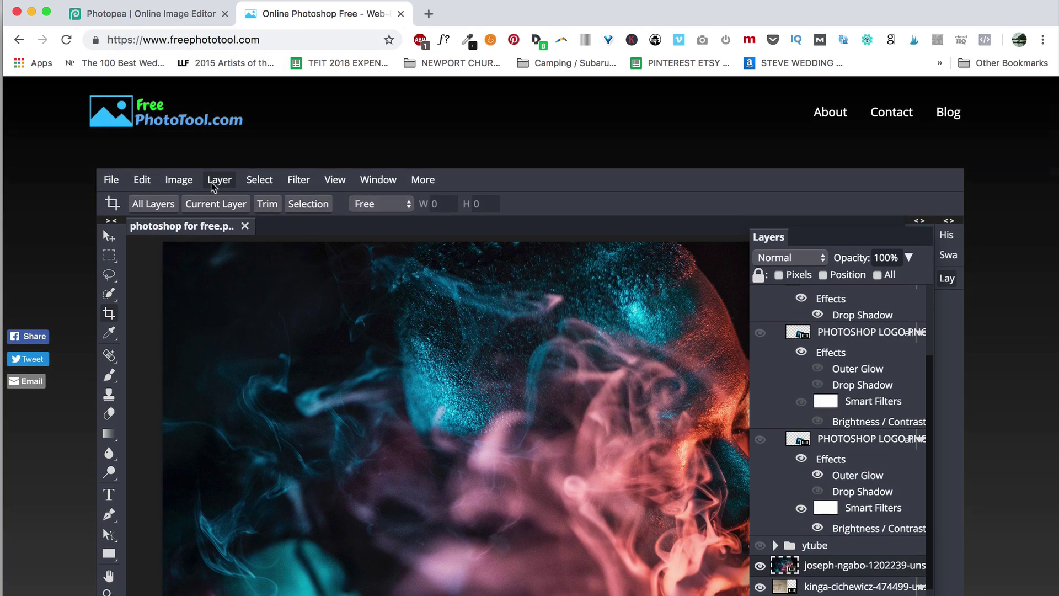
click(146, 180)
click(165, 444)
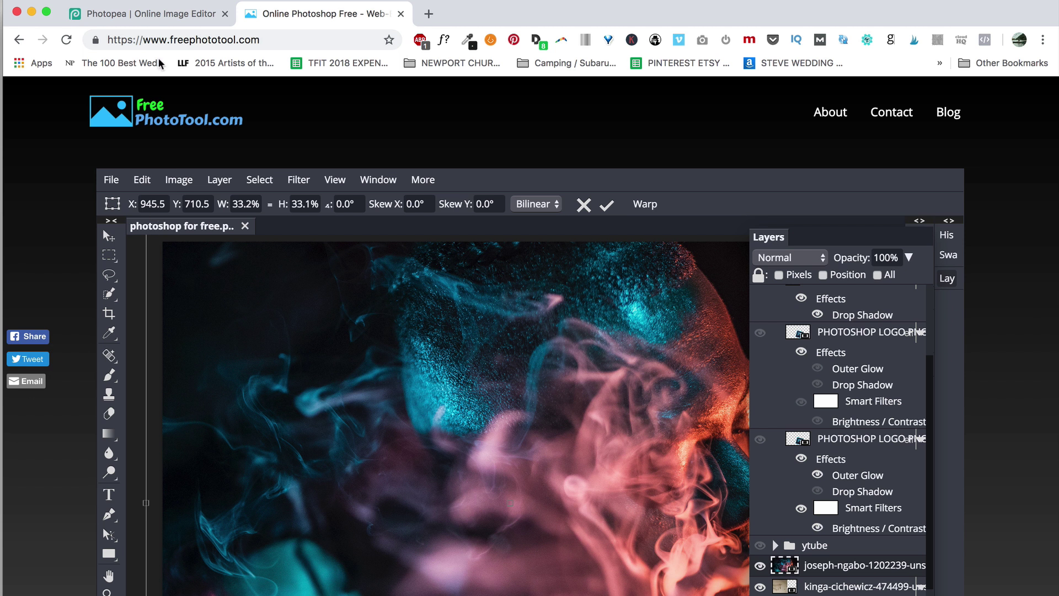
click(137, 17)
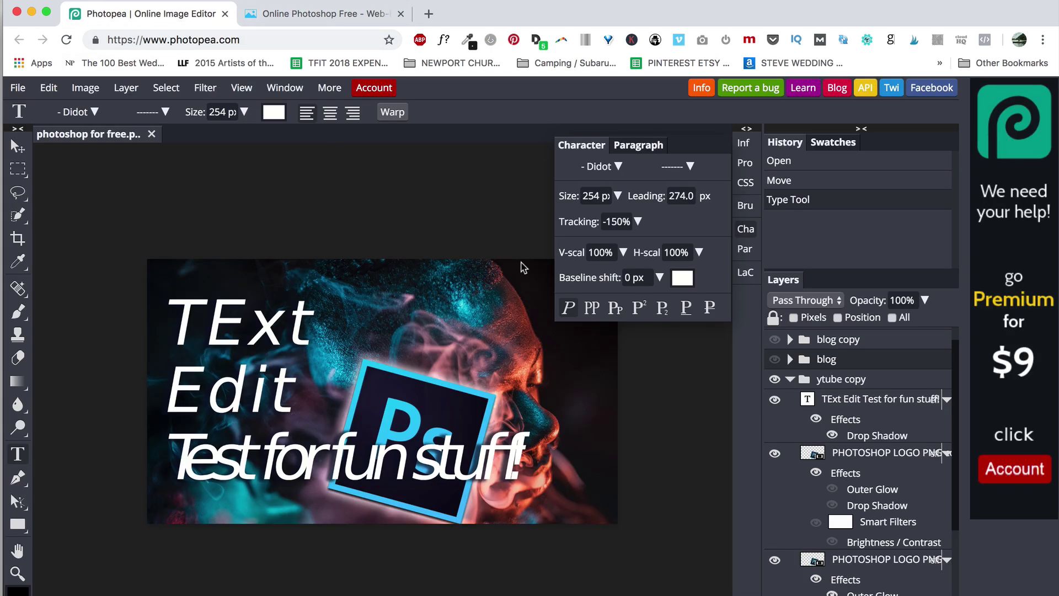
Collapse the Character panel and hide the text and both Ps logo layers.
click(744, 231)
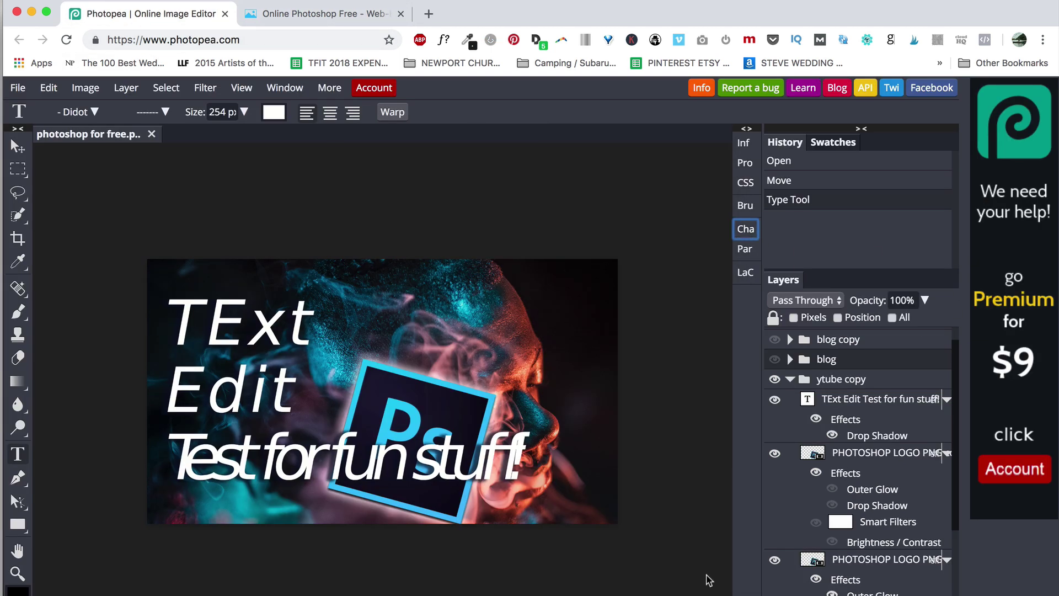
click(775, 400)
click(775, 452)
click(775, 559)
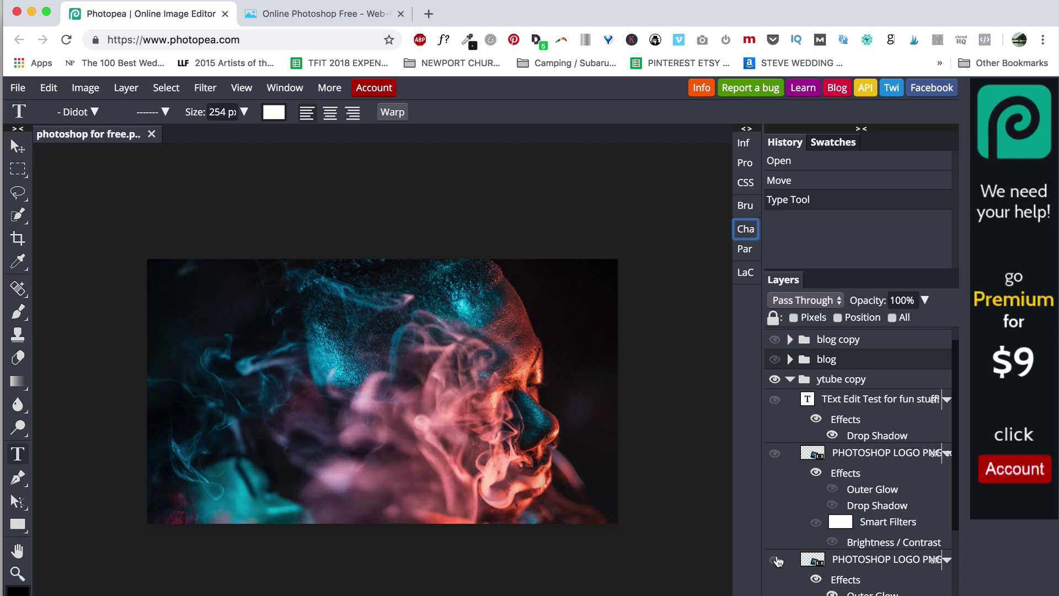
scroll(835, 504, down, 5)
Rasterize the joseph-ngabo portrait layer, then dismiss a stray text layer.
click(853, 552)
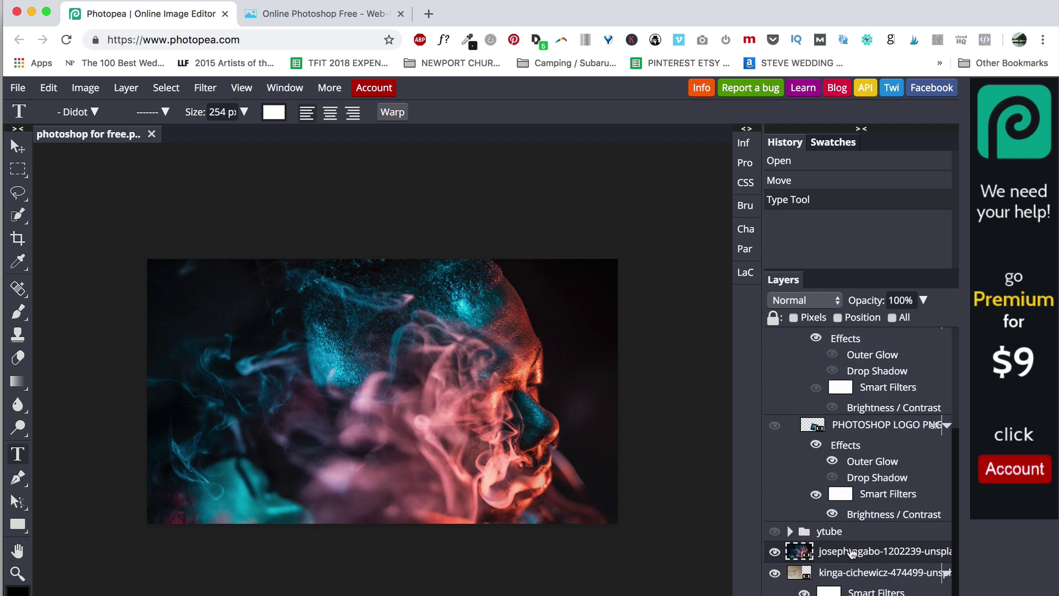
right_click(852, 551)
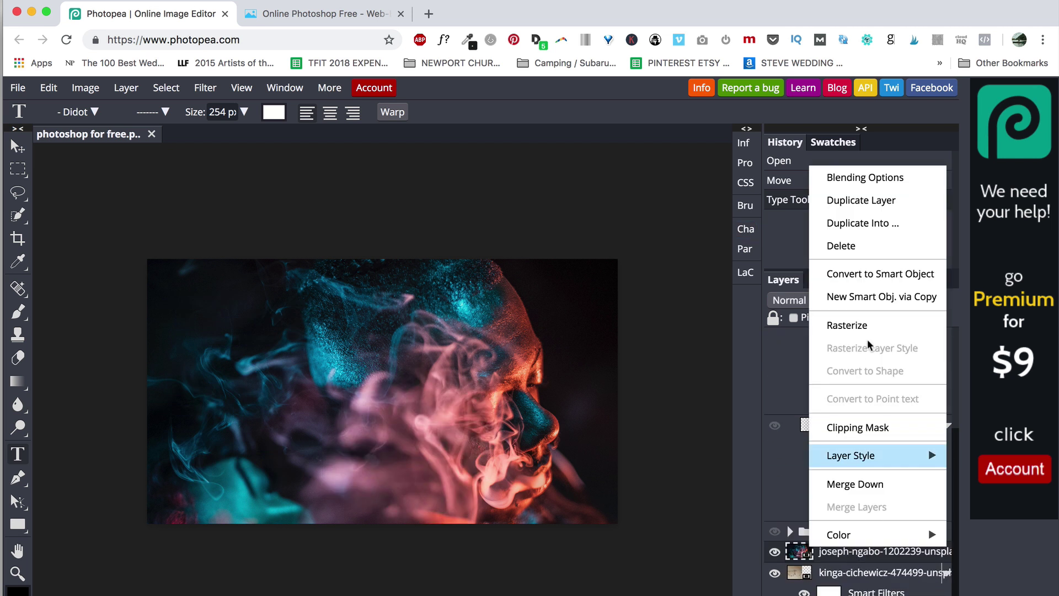
click(870, 323)
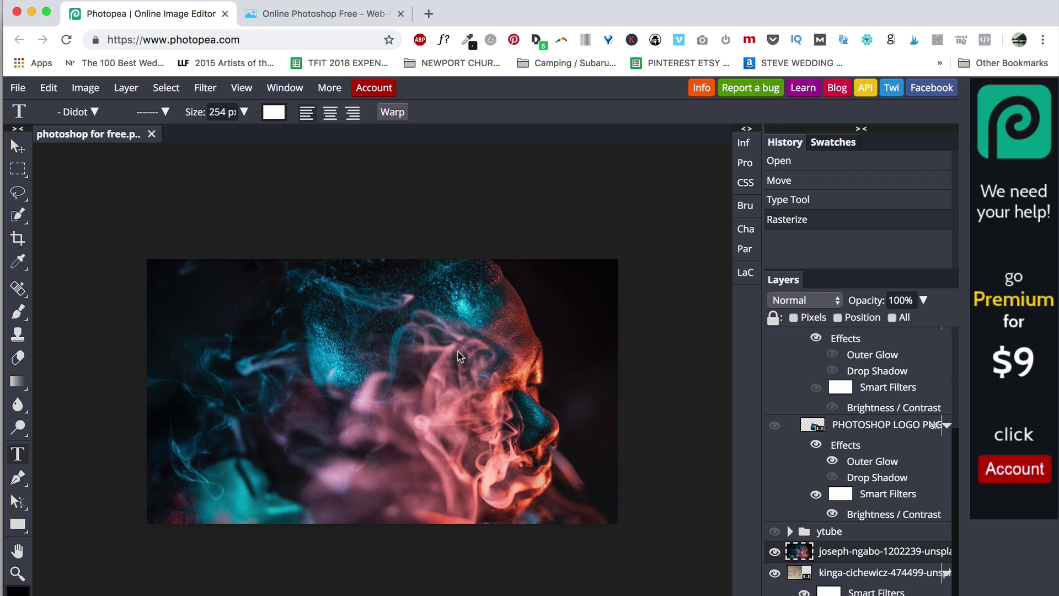
right_click(17, 404)
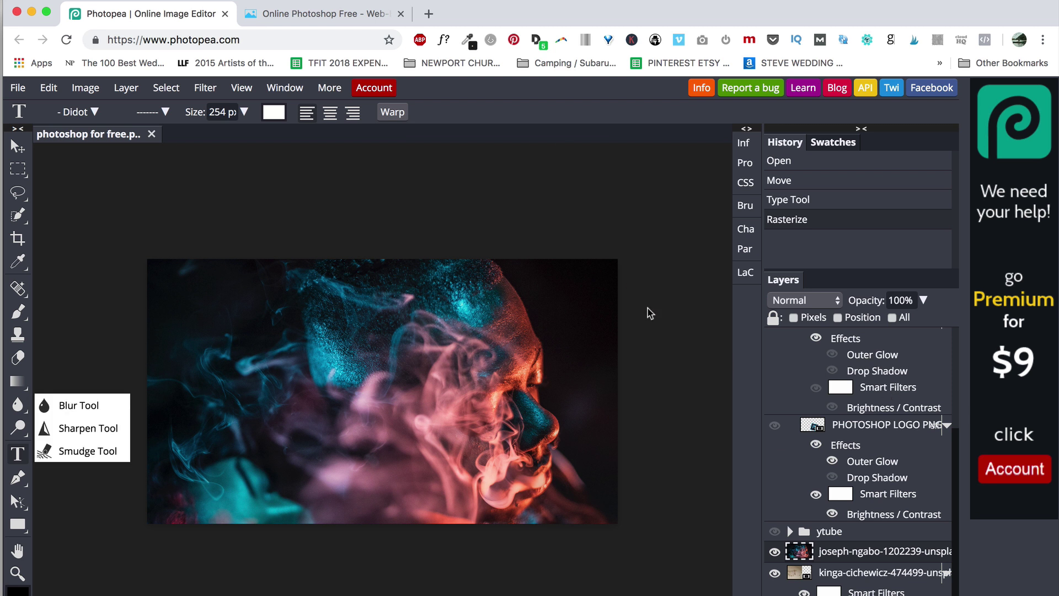
click(575, 211)
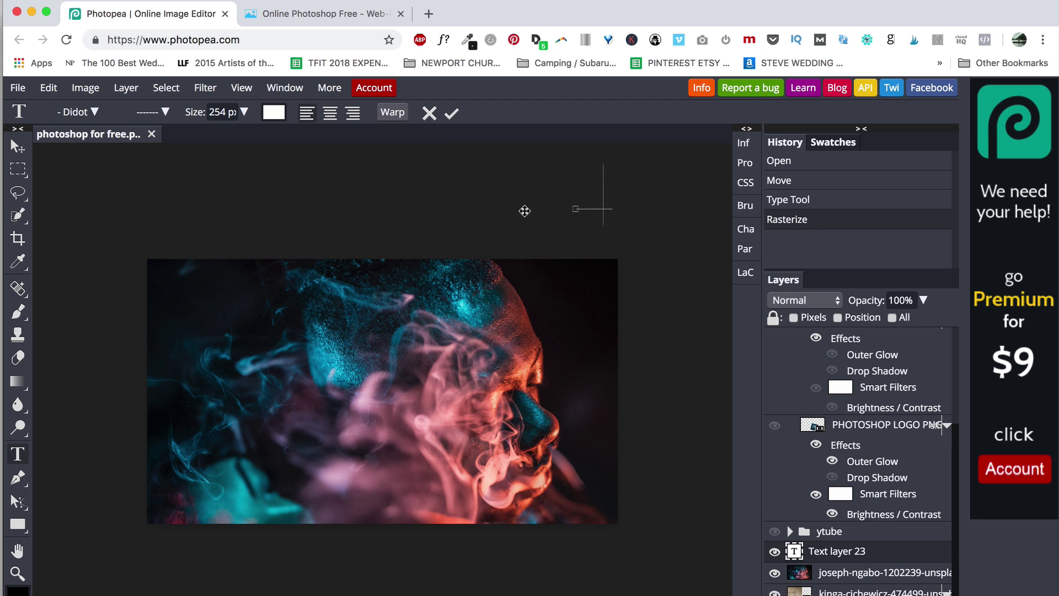
key(Escape)
Undo the stray text layer, lasso the smoke around the face, and invert the selection.
key(ctrl+z)
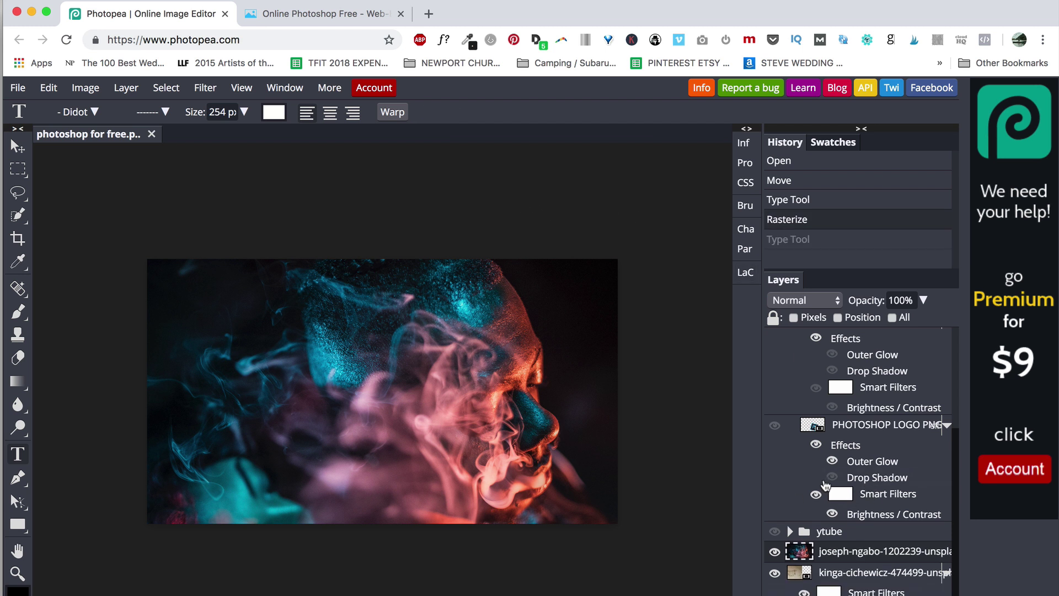
click(19, 193)
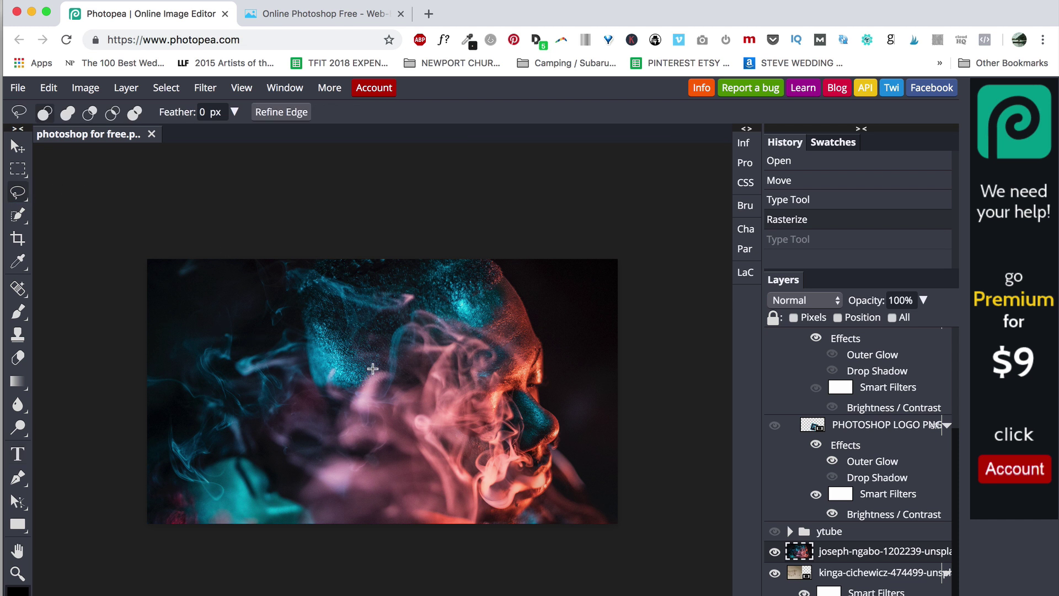
drag(373, 369, 527, 355)
drag(500, 390, 521, 432)
mouse_move(482, 534)
mouse_down()
mouse_move(413, 508)
mouse_move(320, 506)
mouse_move(268, 418)
mouse_move(365, 378)
mouse_up()
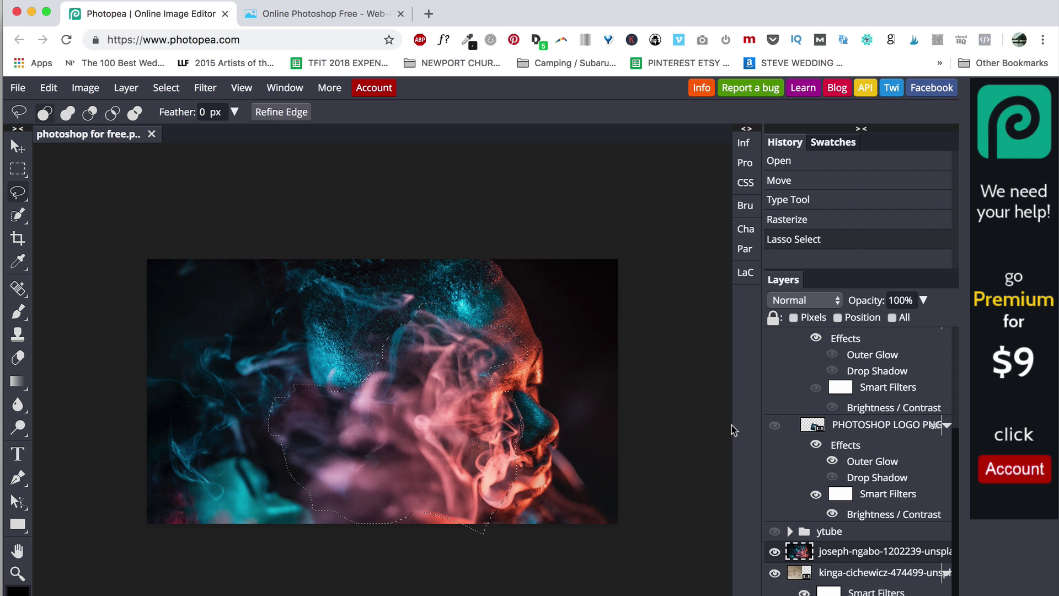
key(ctrl+shift+i)
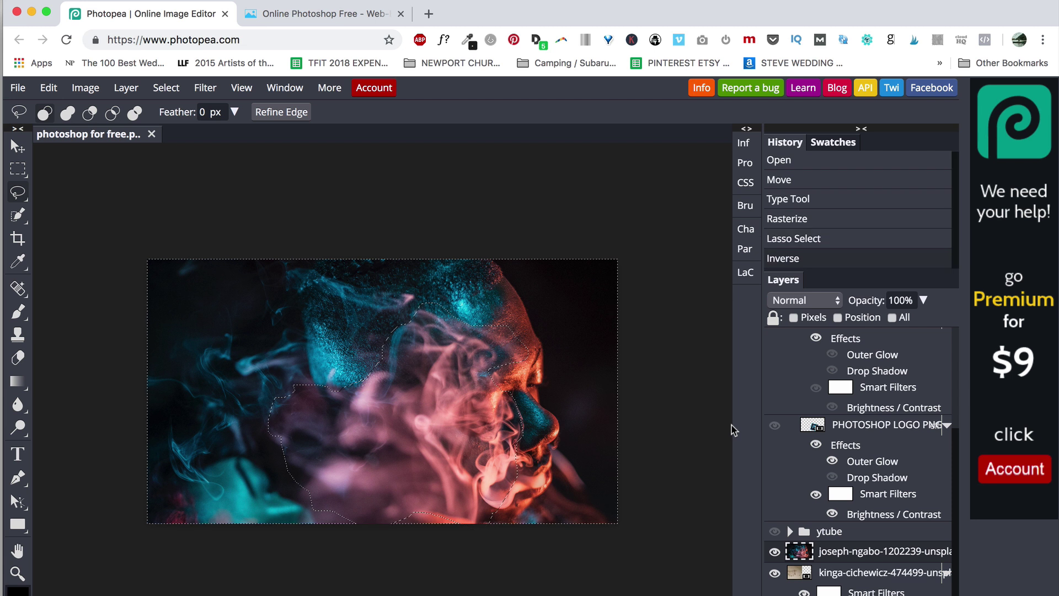
Flip the selection back to the smoke, invert its colours, and paste the smoke patch.
key(ctrl+shift+i)
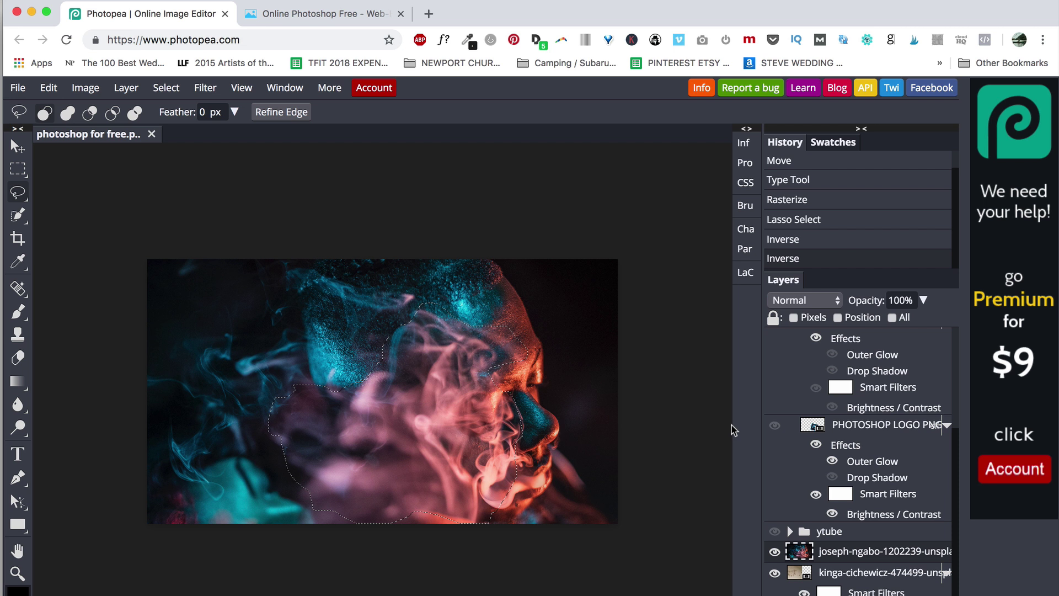
key(ctrl+i)
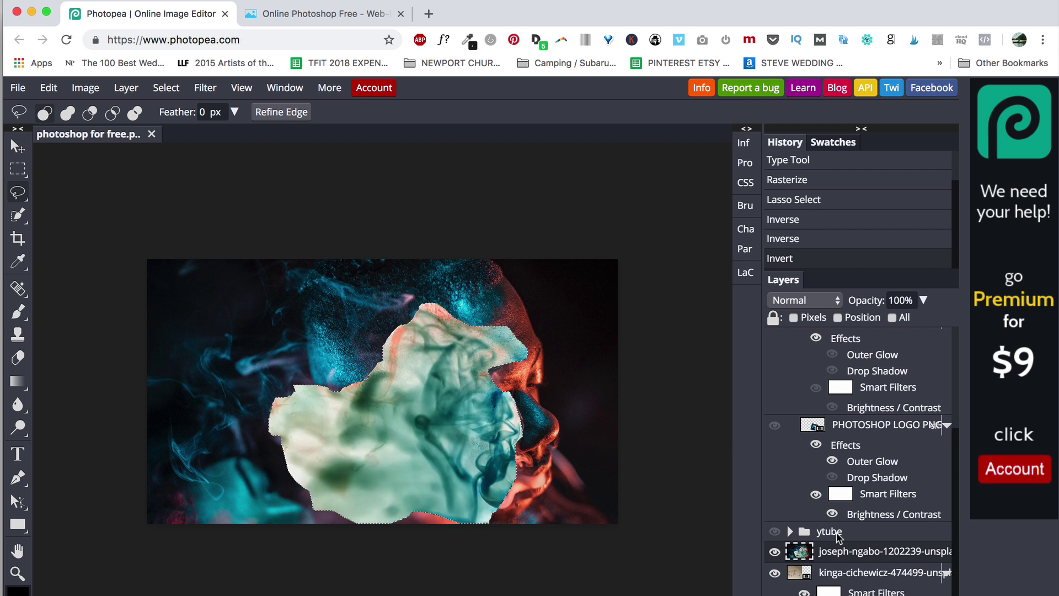
key(ctrl+v)
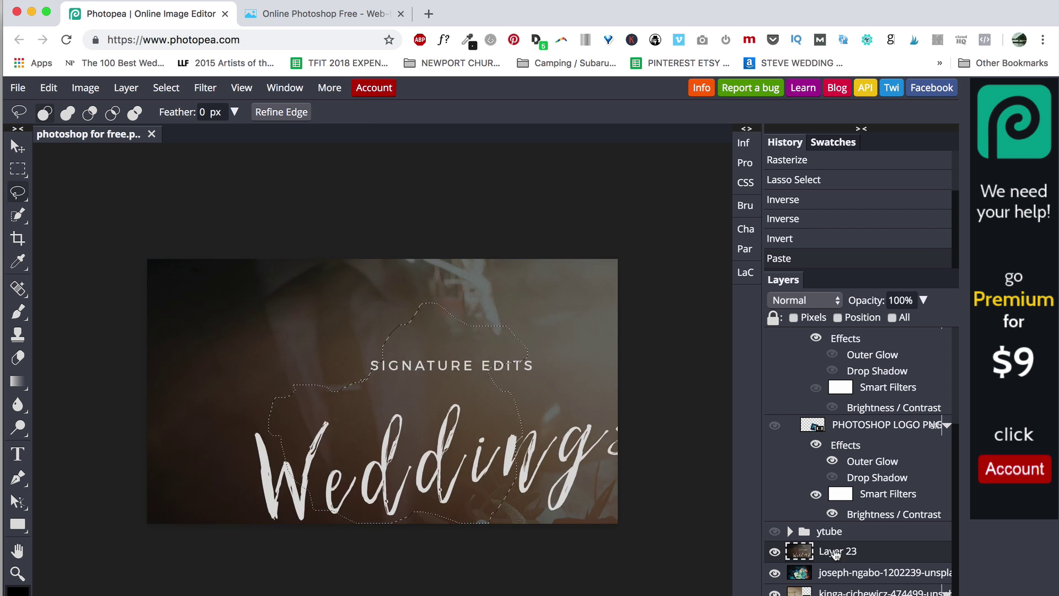
click(848, 579)
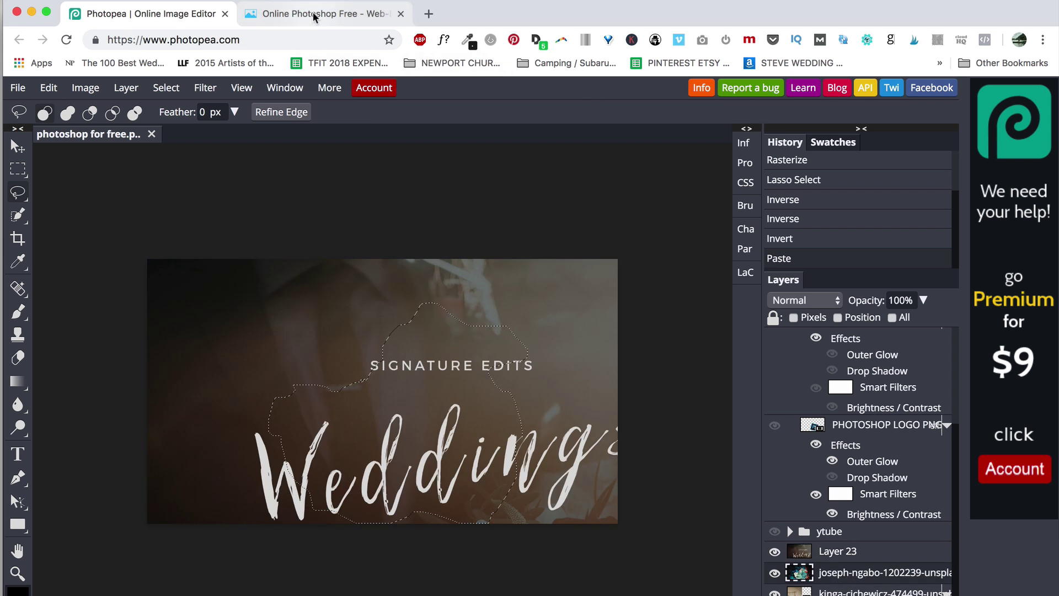
key(ctrl+z)
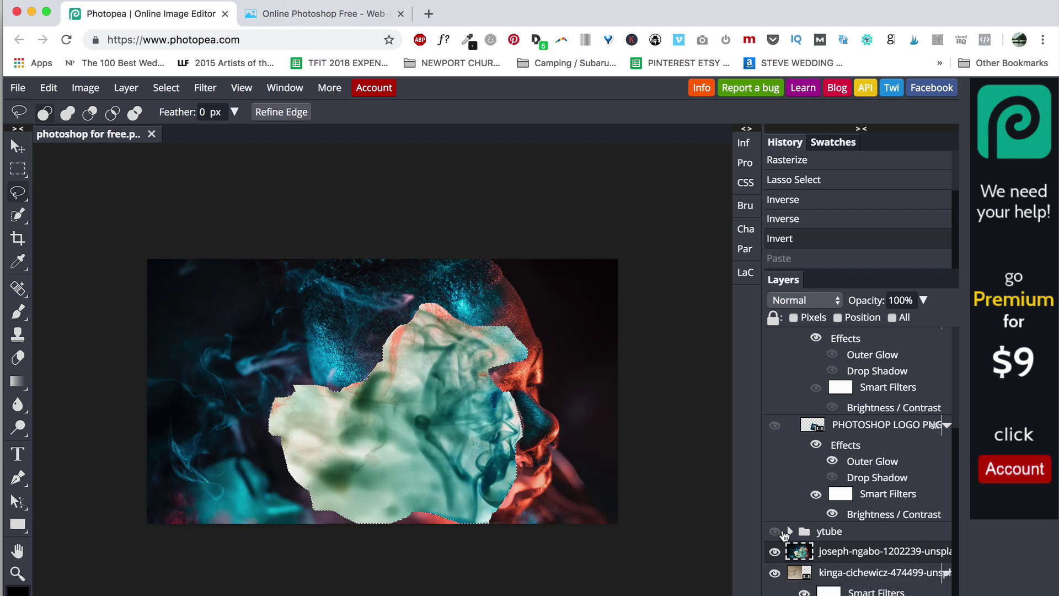
click(837, 536)
click(858, 551)
key(ctrl+v)
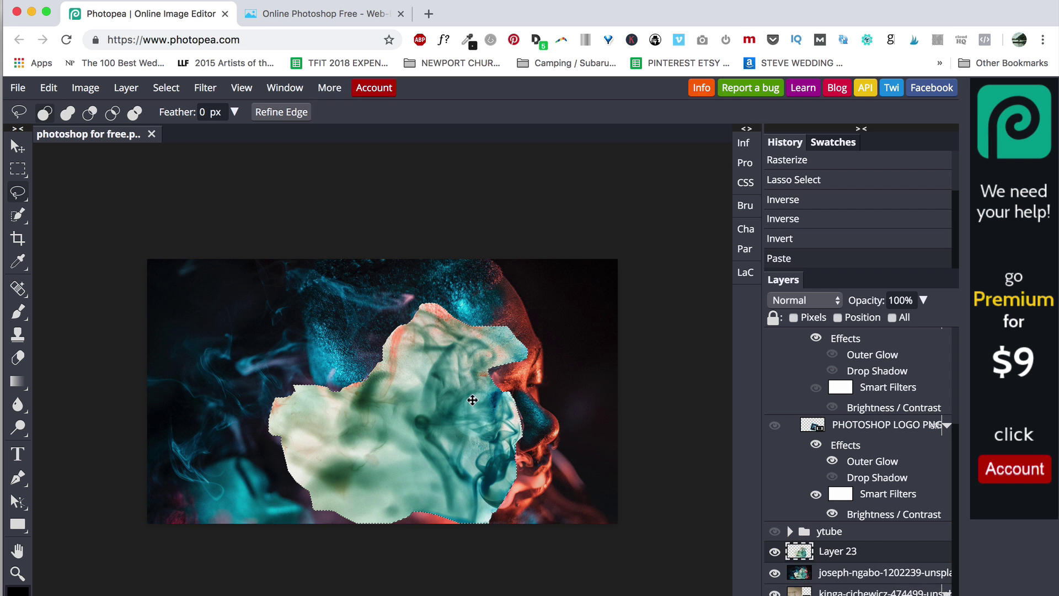
Reposition the pasted smoke patch around the face, then undo those moves.
key(v)
drag(472, 400, 326, 363)
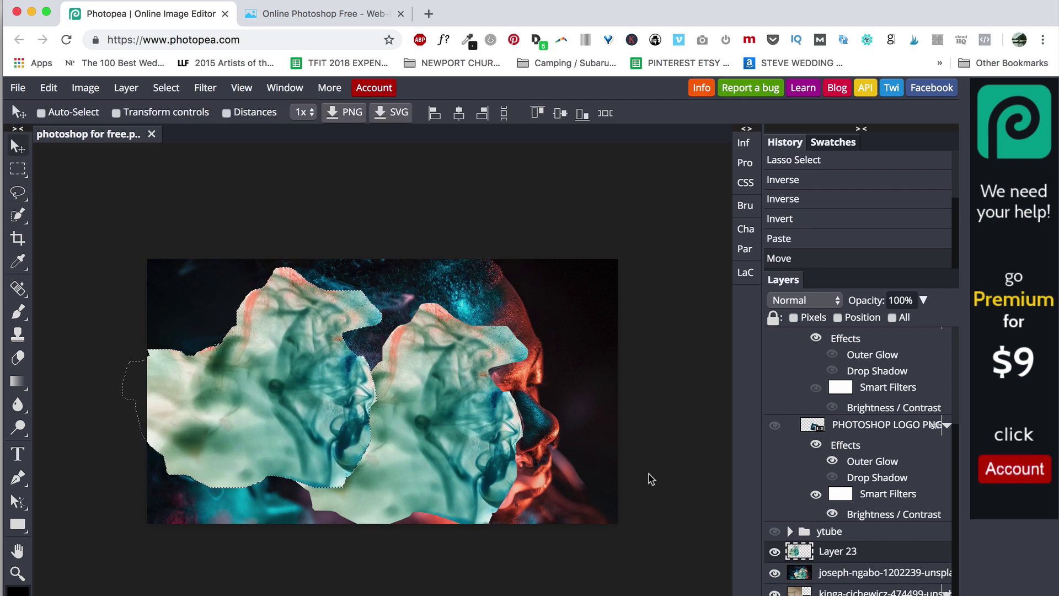
click(835, 530)
click(869, 574)
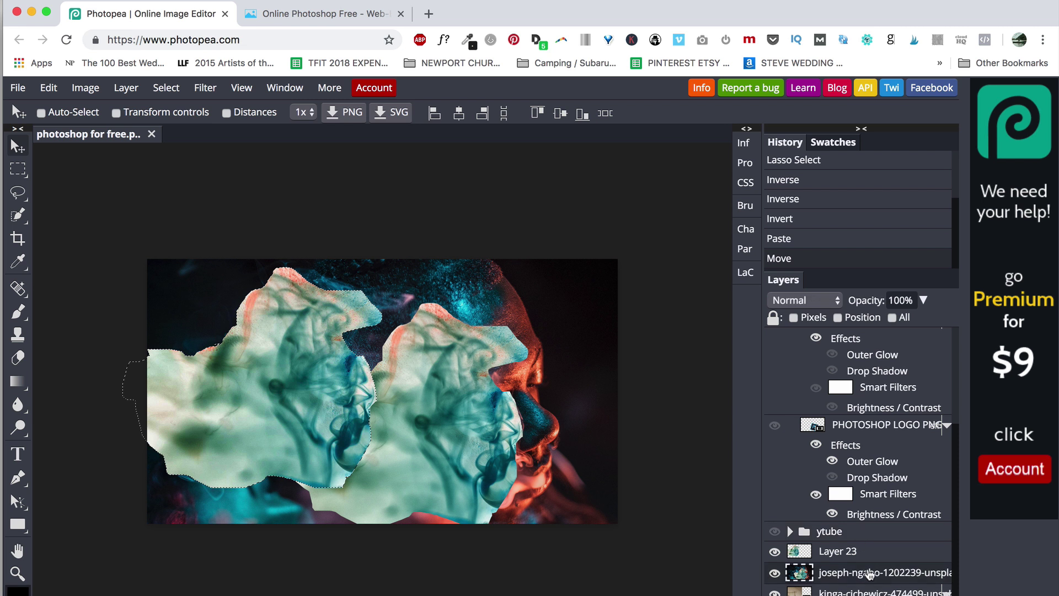
mouse_move(302, 390)
mouse_down()
mouse_move(568, 381)
mouse_move(506, 421)
mouse_move(518, 354)
mouse_move(528, 364)
mouse_up()
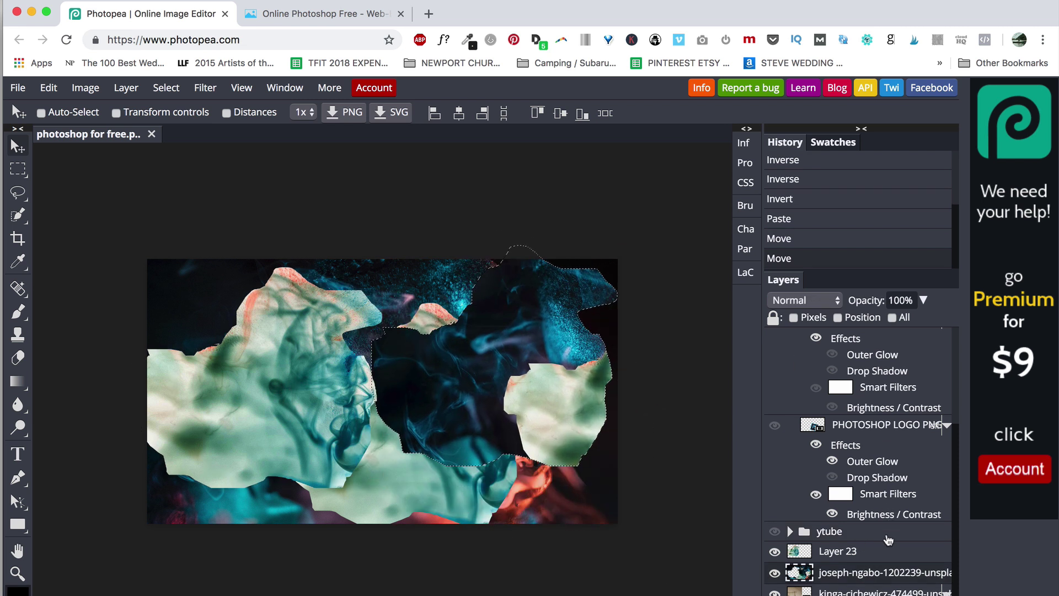
scroll(881, 550, down, 1)
click(862, 534)
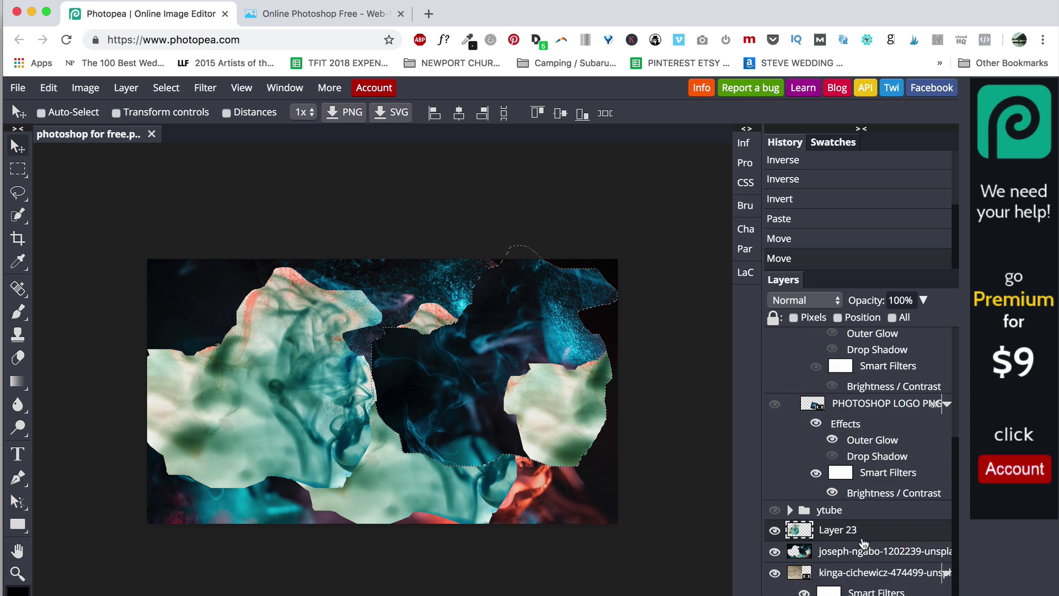
click(552, 491)
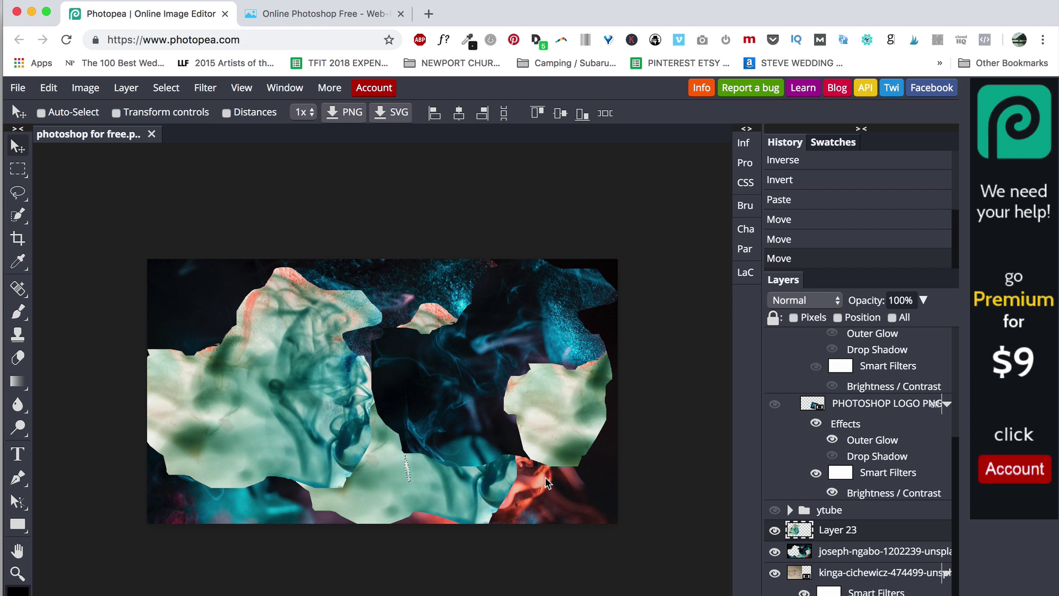
key(ctrl+z)
key(ctrl+z)
key(ctrl+z)
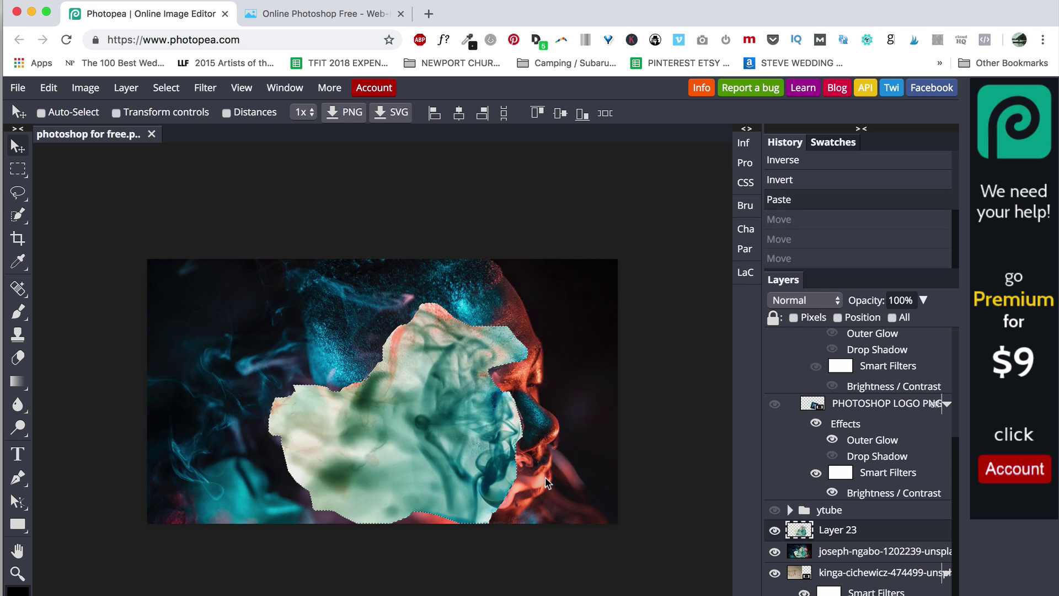
key(ctrl+z)
key(ctrl+z)
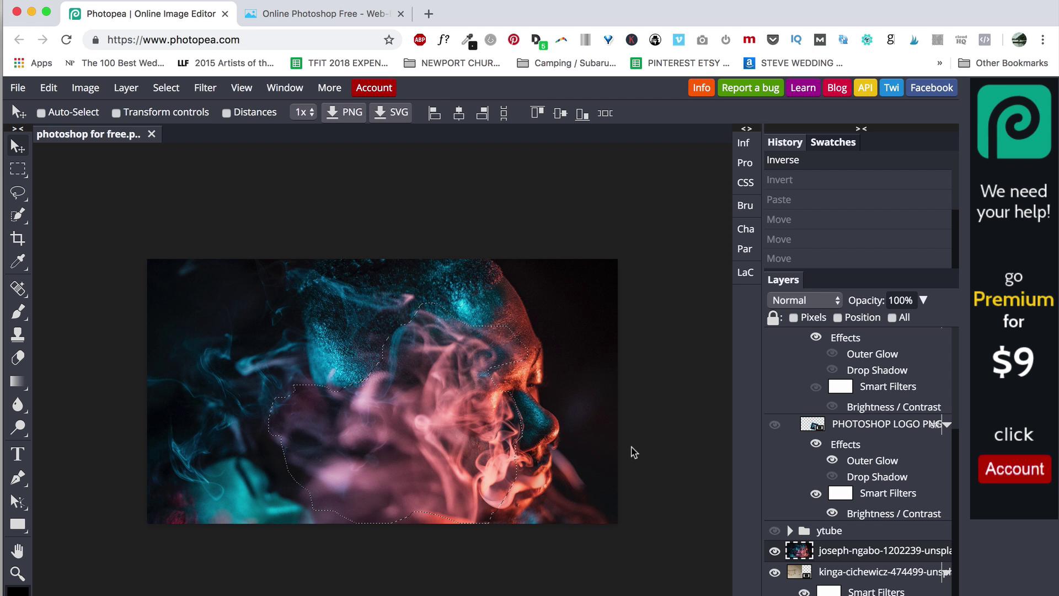
Paste the smoke cutout again over the face, delete its pixels and deselect.
key(ctrl+v)
mouse_move(307, 379)
mouse_down()
mouse_move(403, 431)
mouse_move(645, 237)
mouse_up()
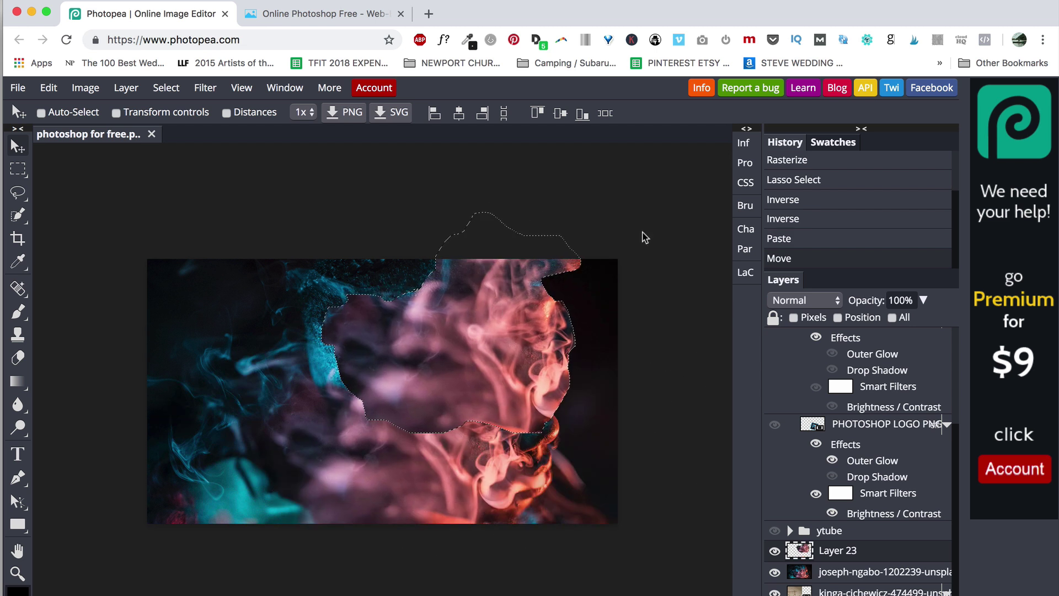
key(Delete)
key(ctrl+d)
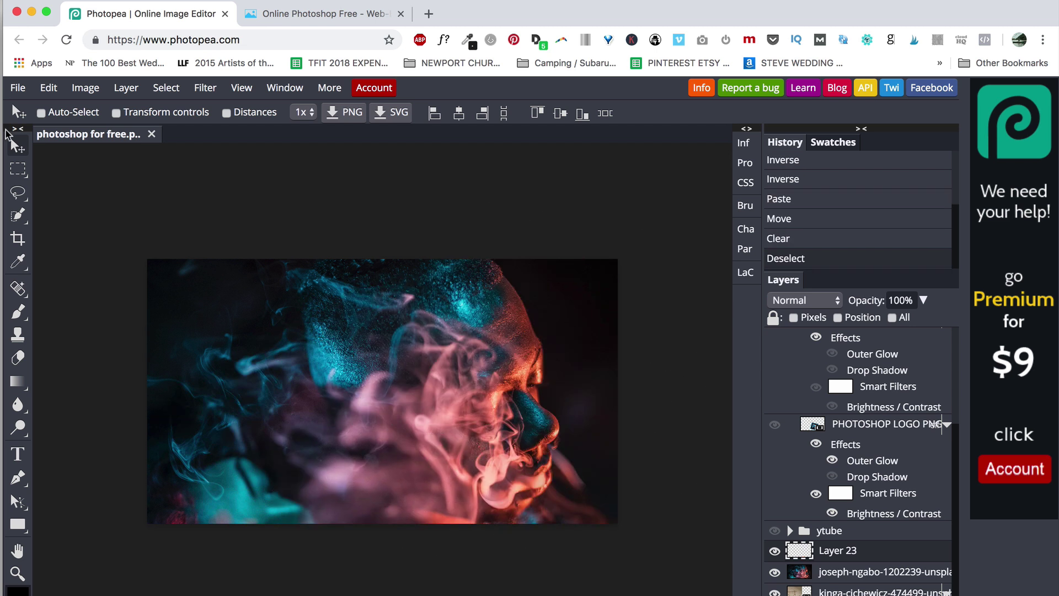
right_click(18, 192)
right_click(17, 215)
Drop a trial nose quick selection and set the Spot Healing Brush to 202 px.
click(72, 217)
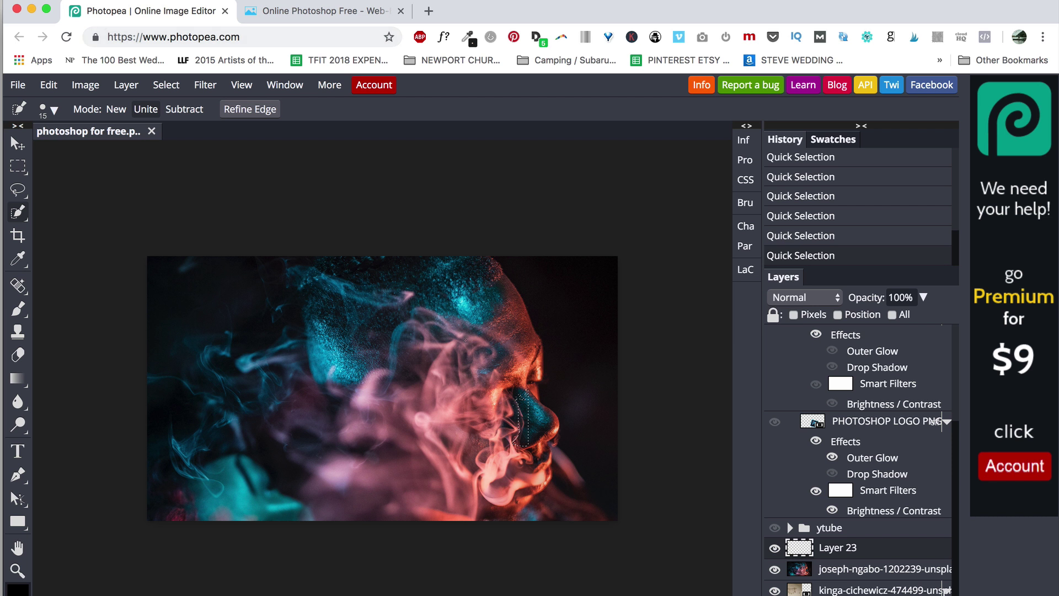
key(m)
click(315, 398)
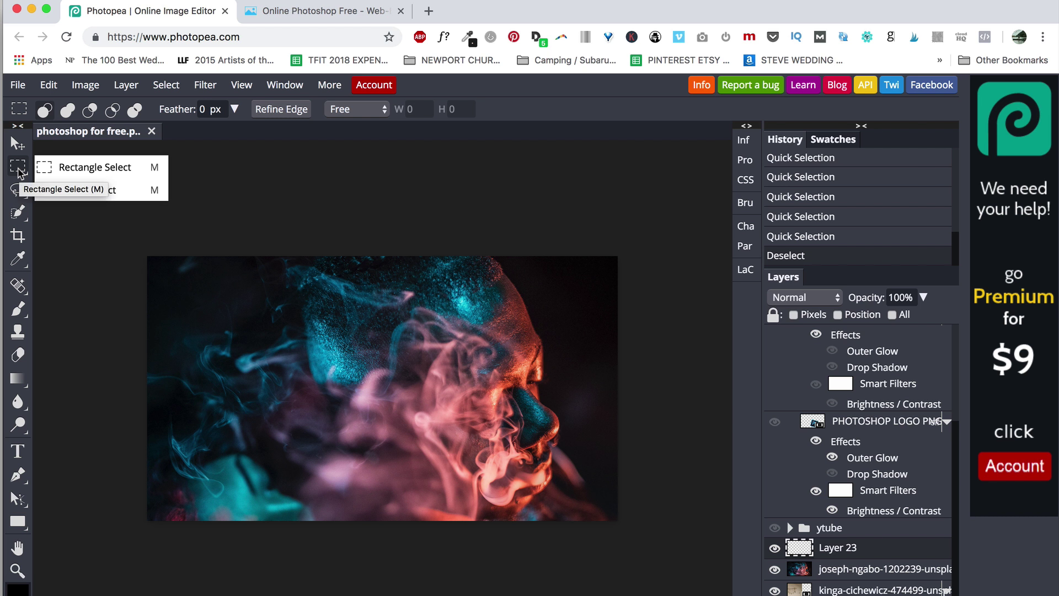
click(72, 290)
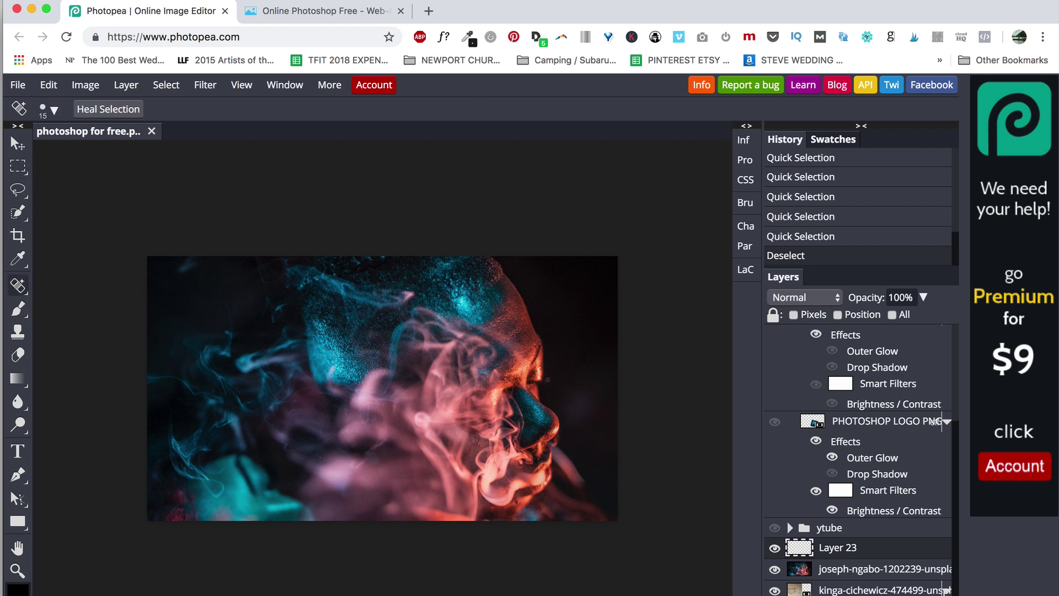
click(49, 110)
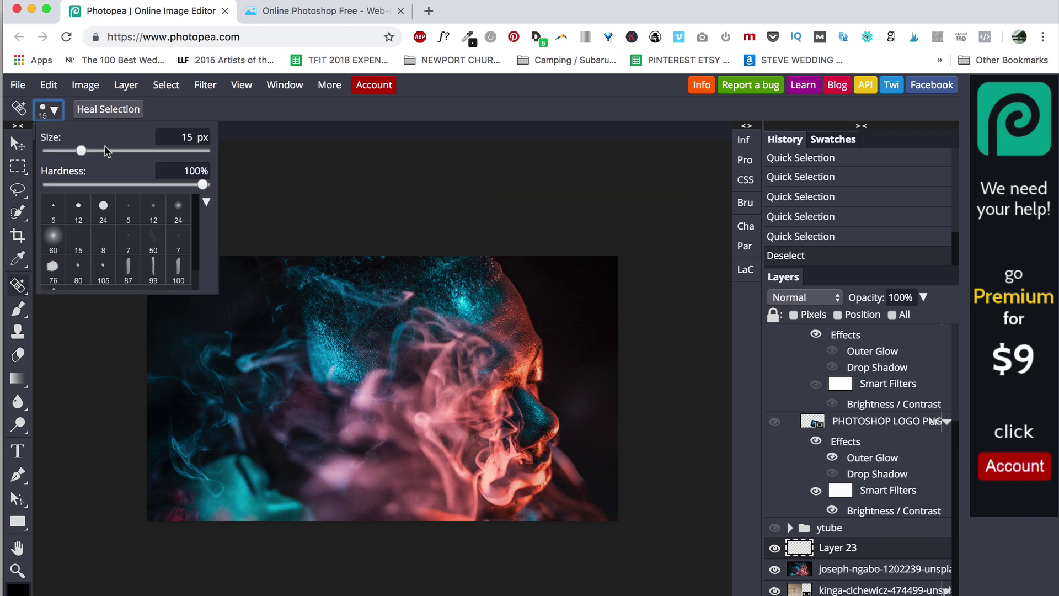
drag(108, 151, 134, 151)
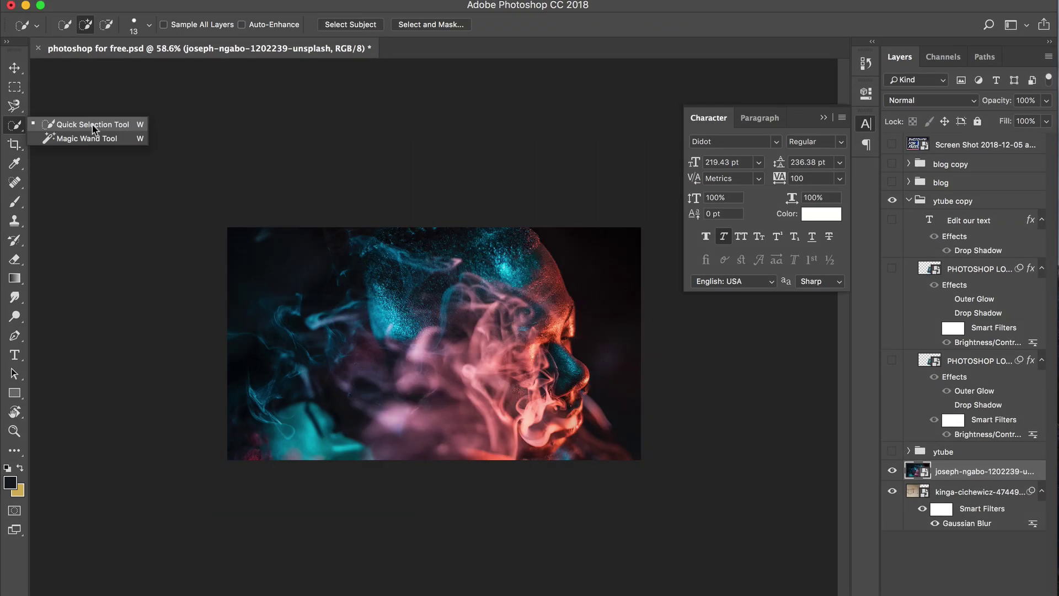
Copy the quick-selected nose to a new layer, scale it about 162% and shift it down-left.
click(93, 126)
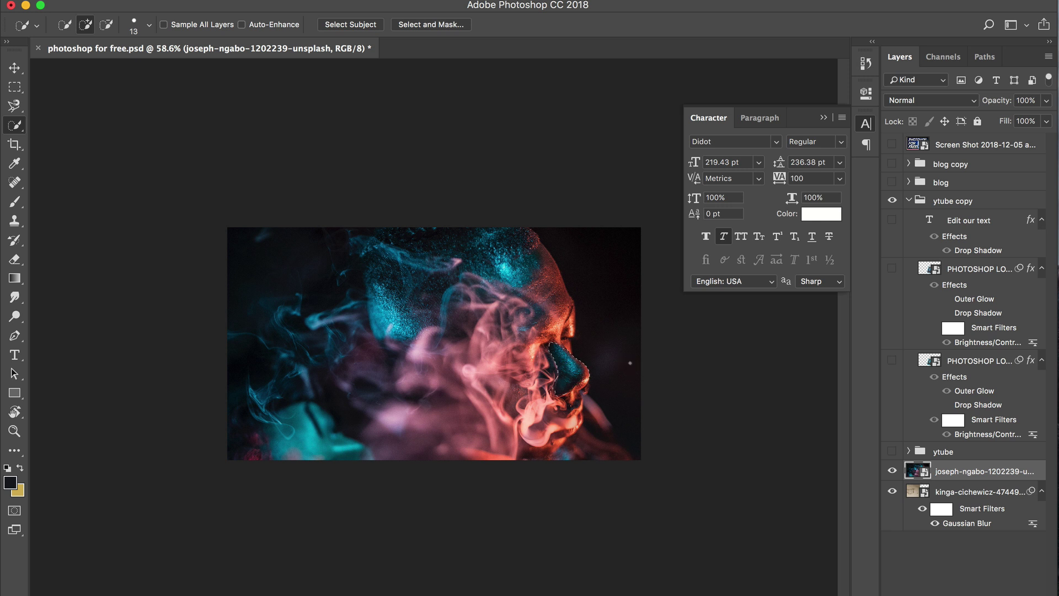
key(super+j)
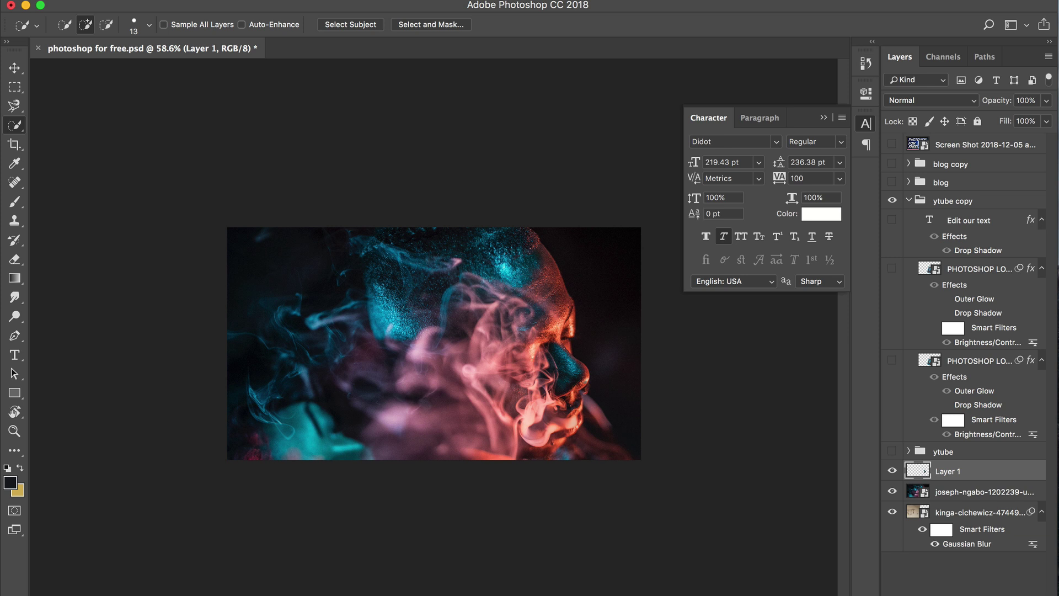
key(super+t)
mouse_move(589, 340)
mouse_down()
mouse_move(618, 302)
mouse_move(568, 360)
mouse_up()
key(Return)
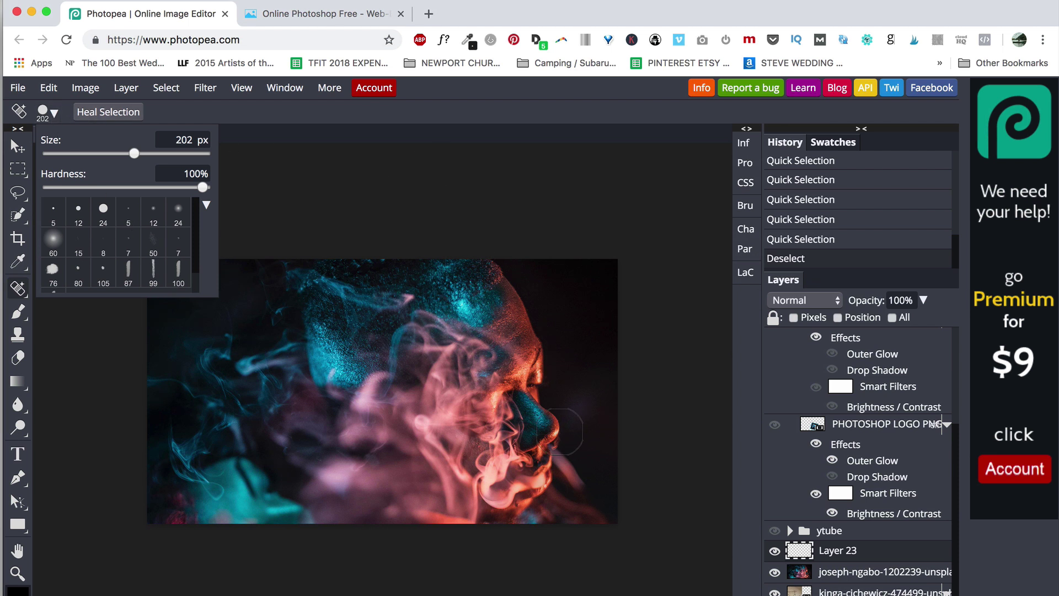
Spot-heal the forehead patches, face edge and nose tip on the joseph-ngabo layer.
drag(552, 362, 530, 322)
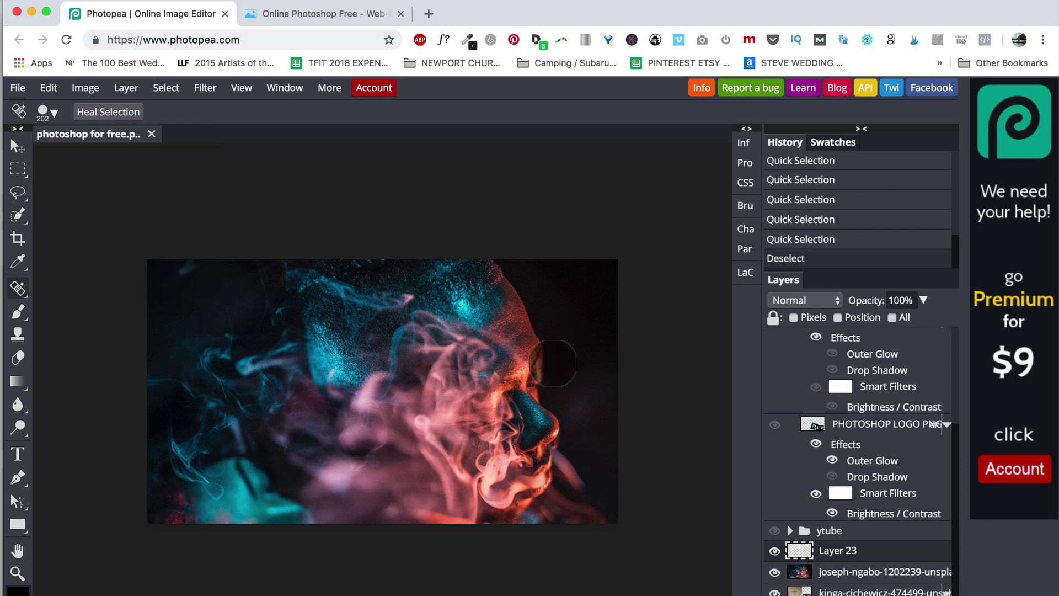
click(522, 304)
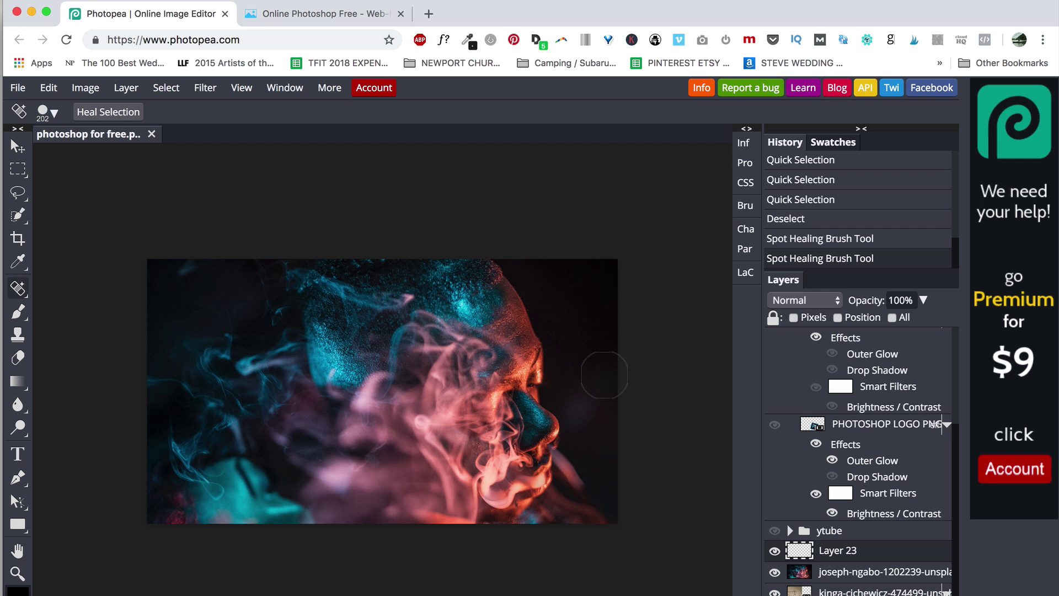
click(882, 573)
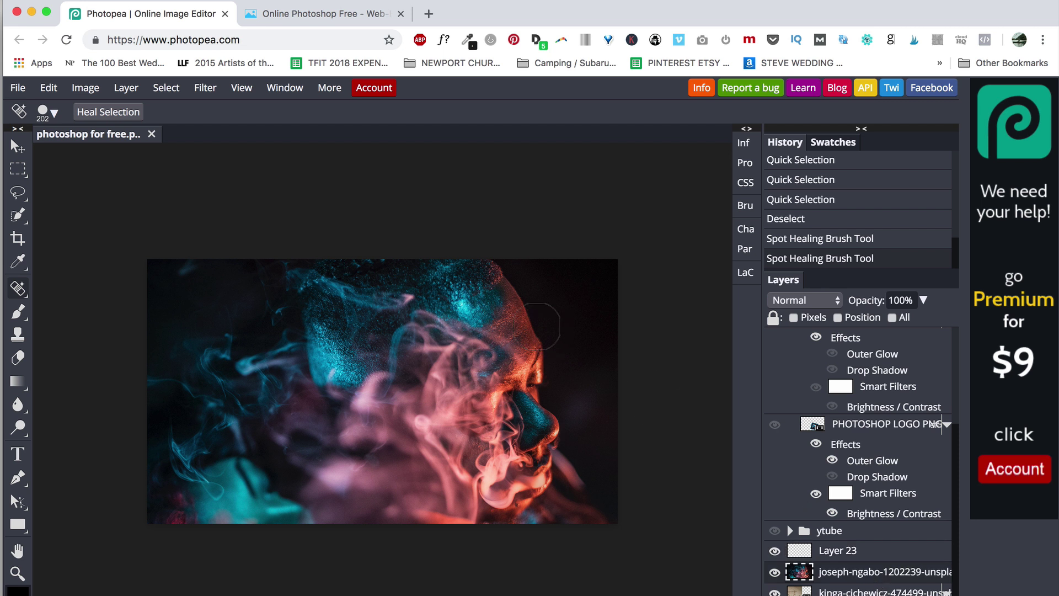
mouse_move(538, 329)
mouse_down()
mouse_move(512, 313)
mouse_move(536, 326)
mouse_up()
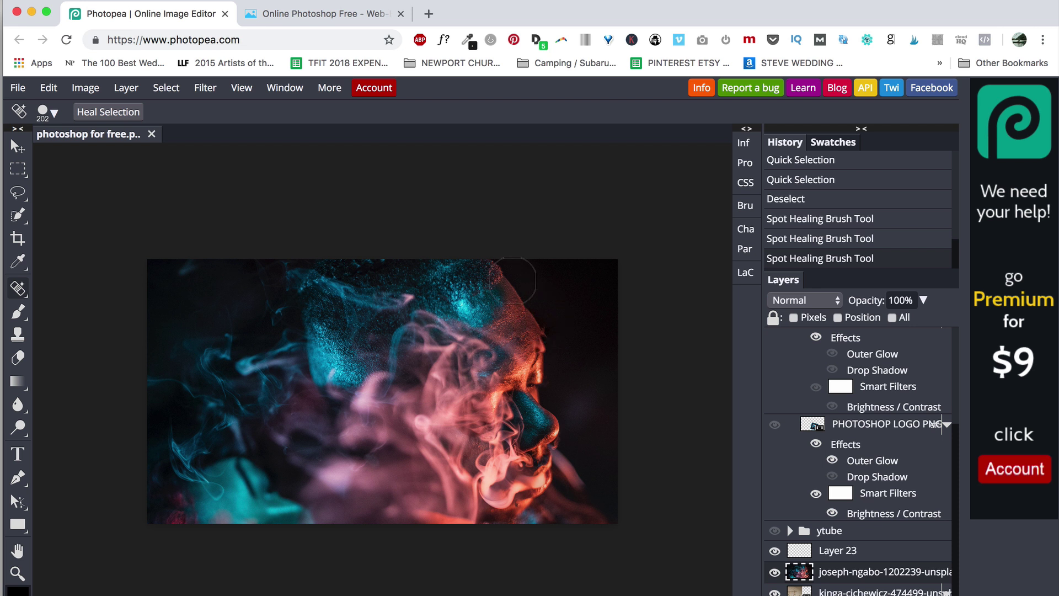
click(562, 422)
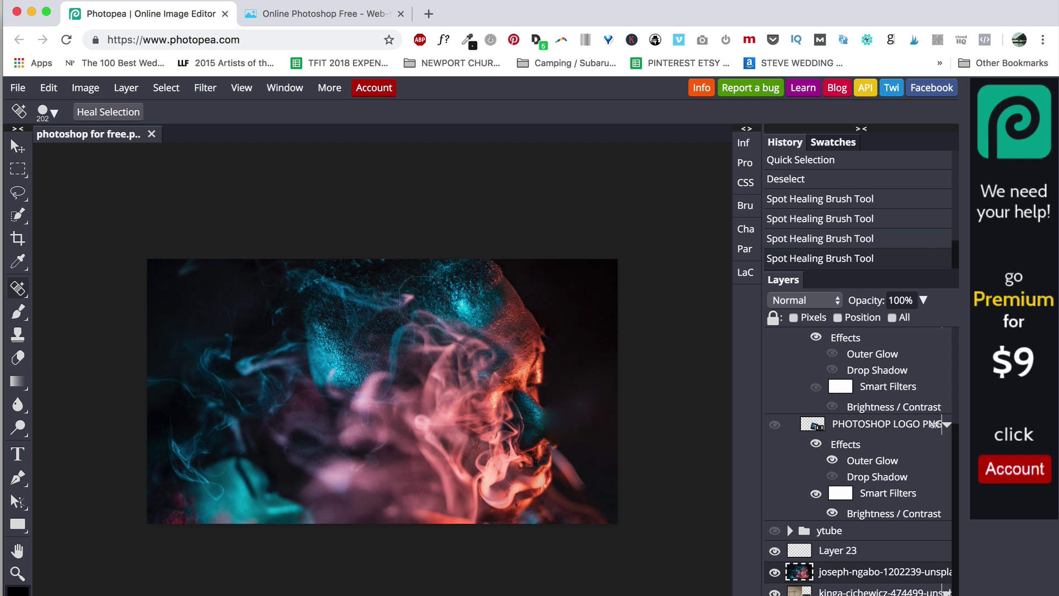
click(448, 283)
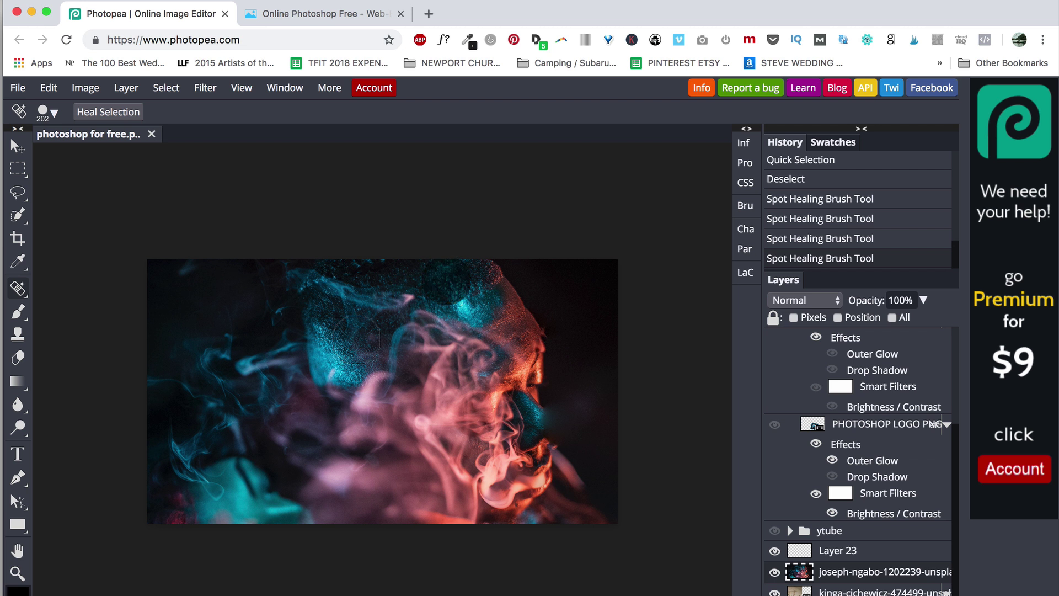
click(323, 338)
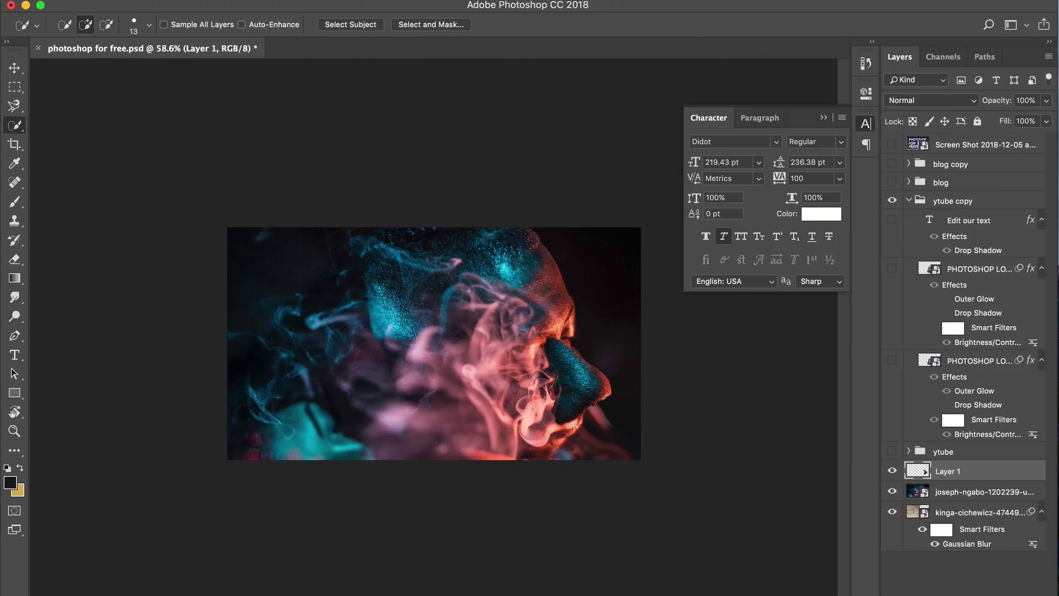
click(15, 223)
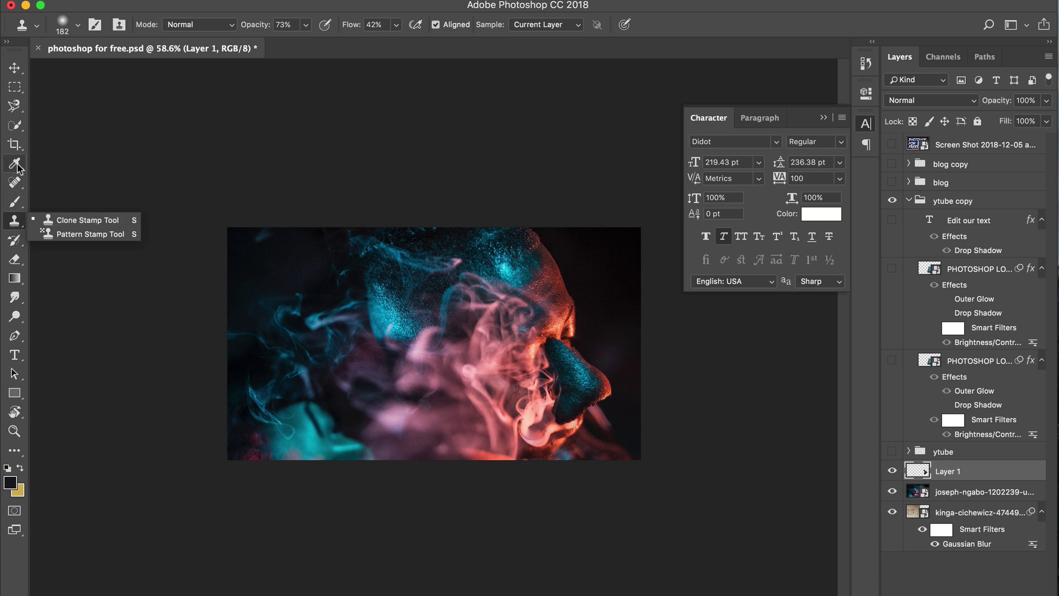
click(15, 182)
click(50, 186)
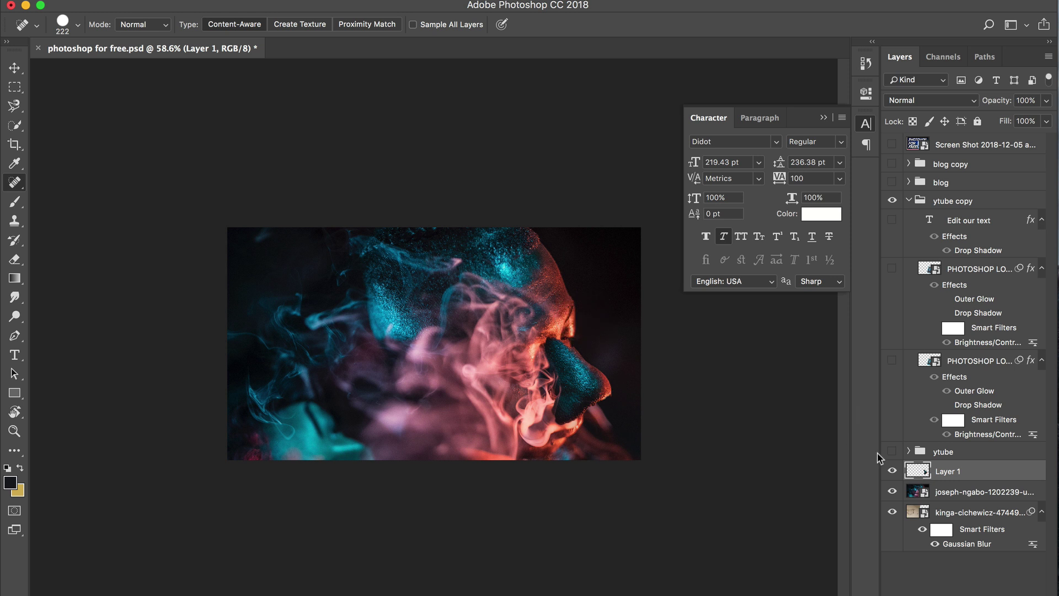
click(944, 490)
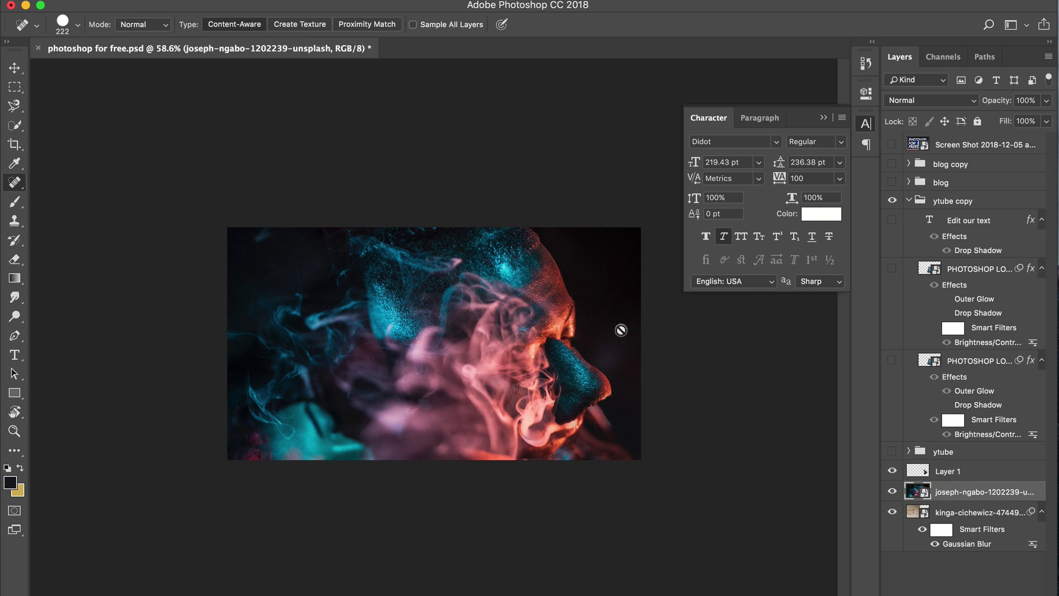
right_click(965, 484)
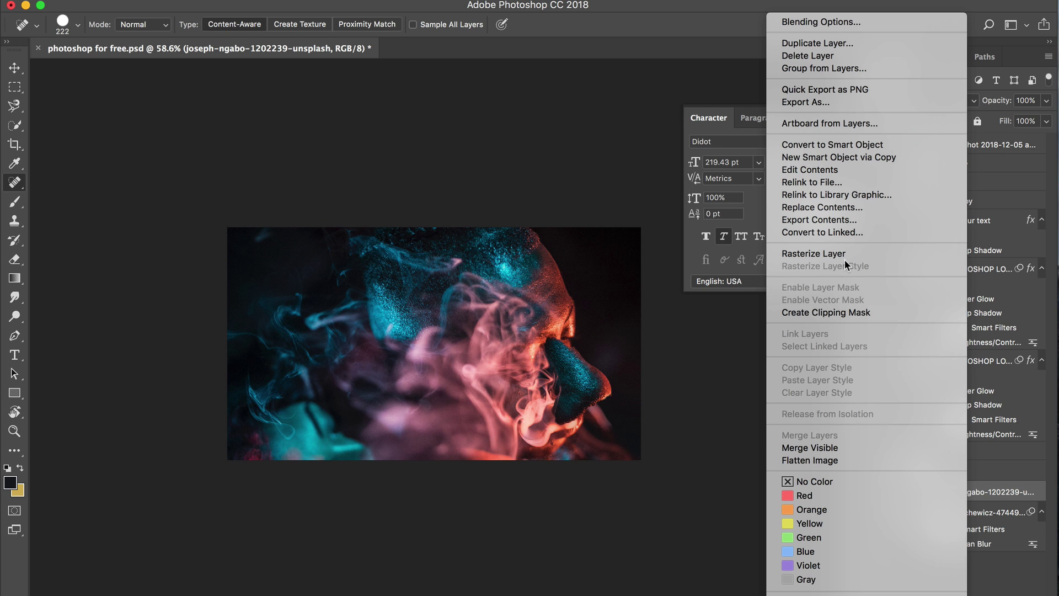
click(828, 253)
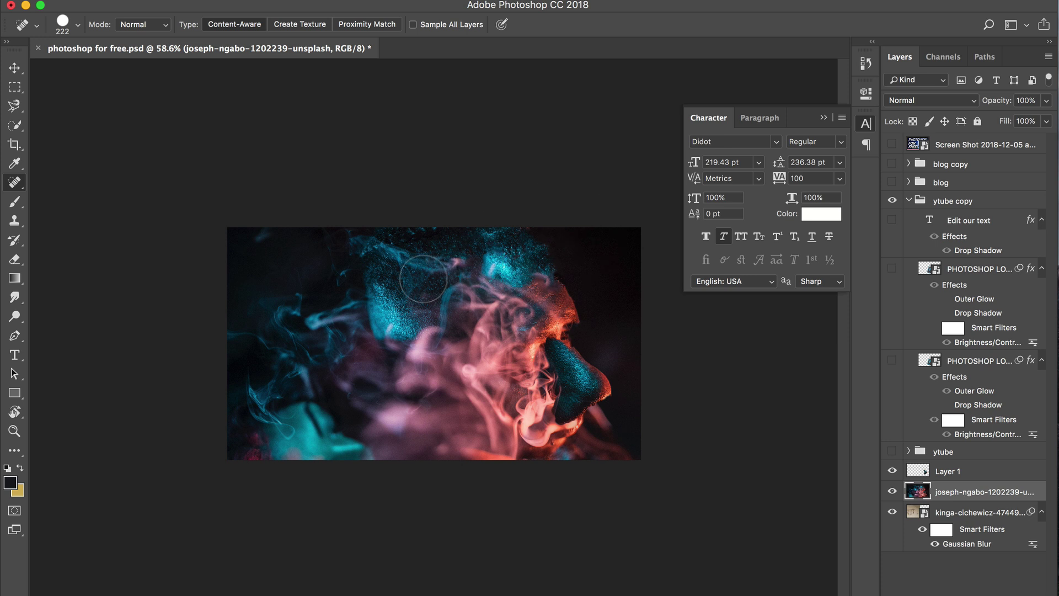
Spot-heal a forehead blemish, then collapse the ytube copy group in Photopea.
drag(365, 303, 373, 286)
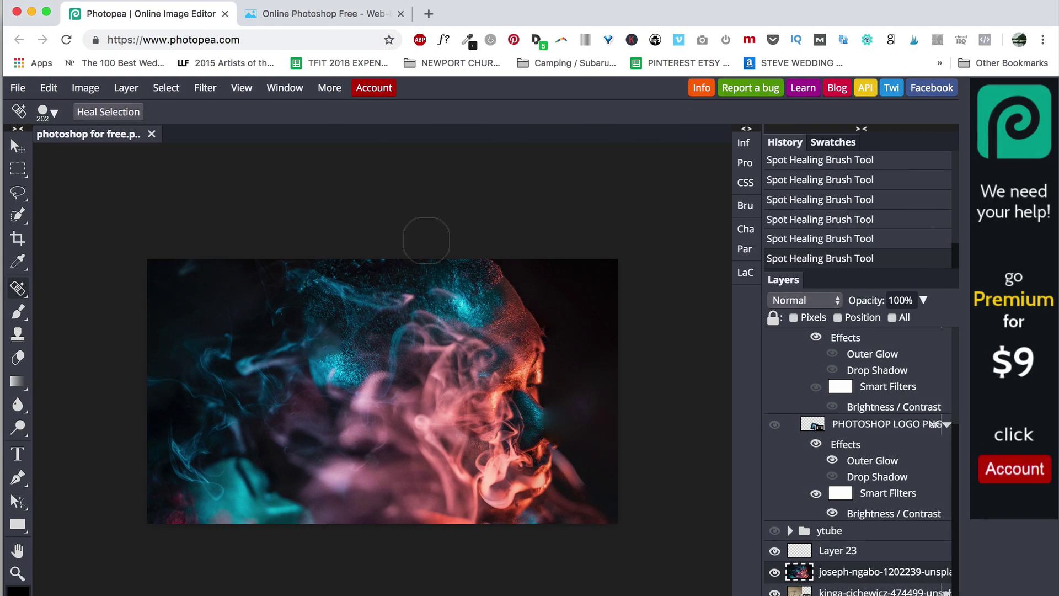
scroll(914, 419, up, 3)
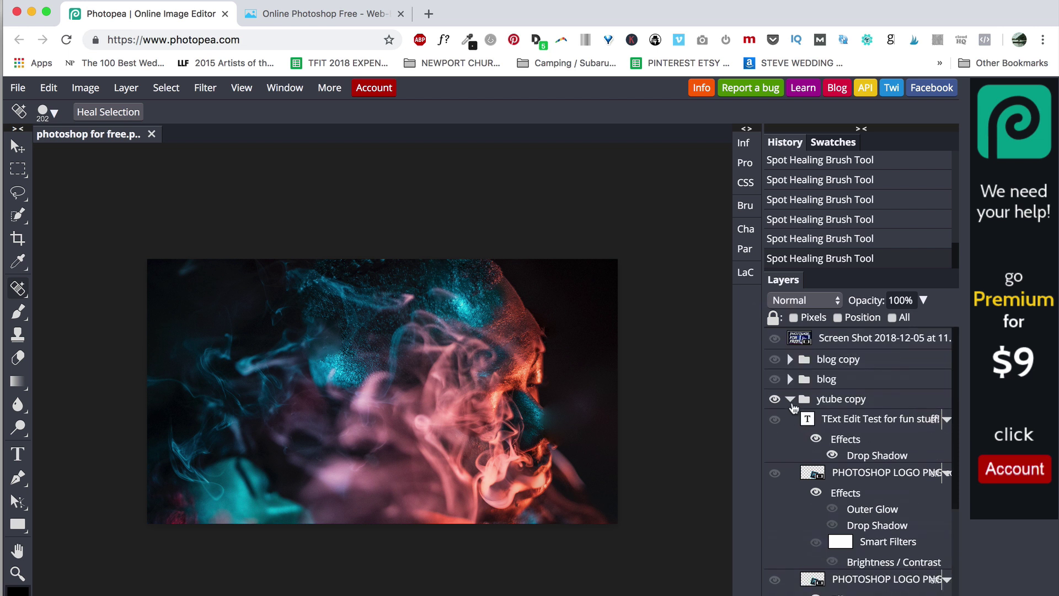
click(790, 399)
Reload the Photopea and free photo tool pages, discarding their changes.
click(66, 40)
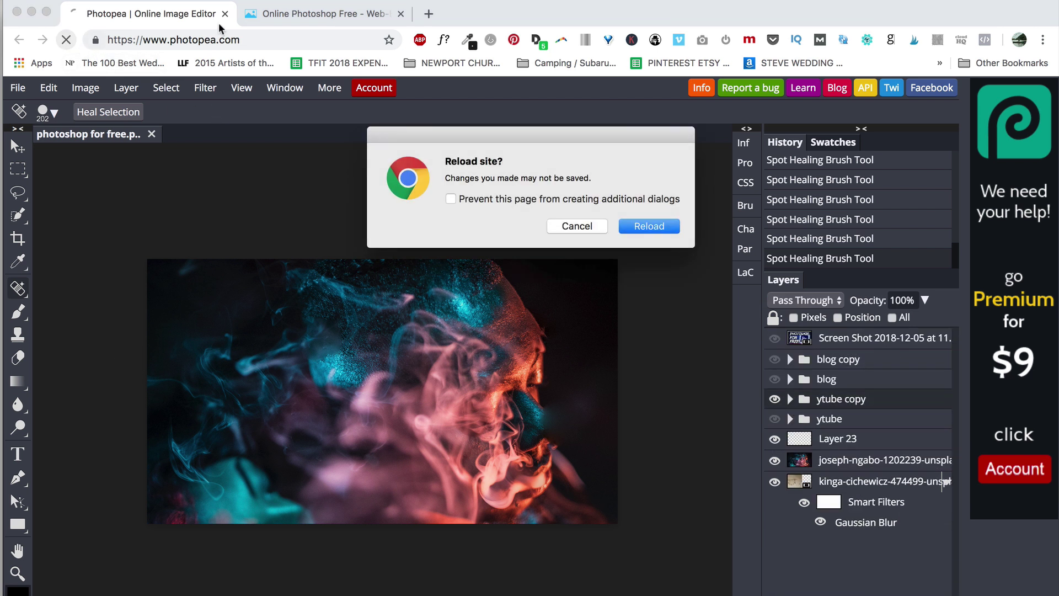
click(641, 226)
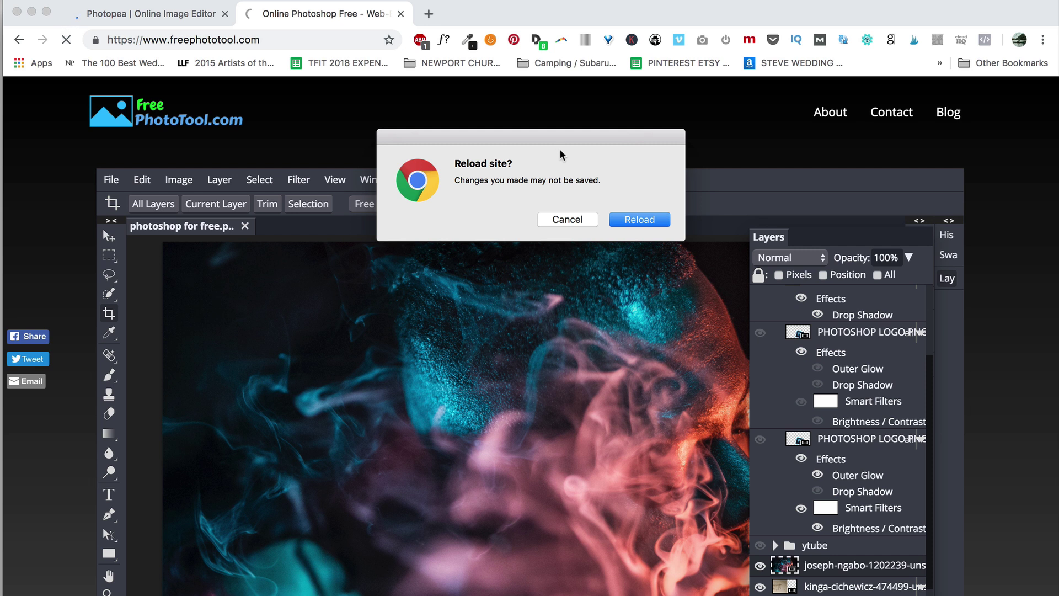
click(640, 219)
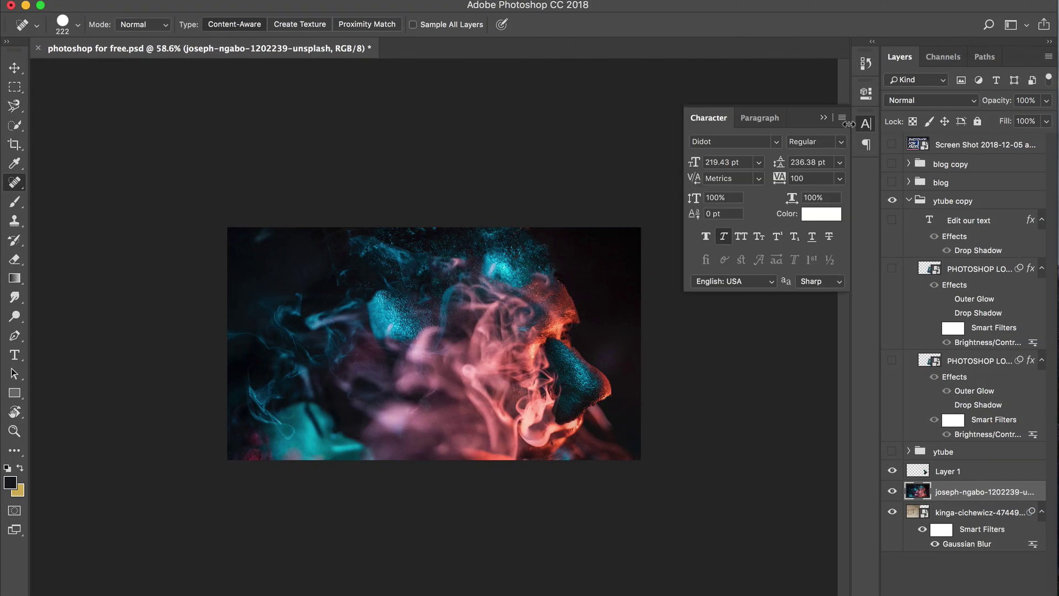
Close Photoshop's Character panel and the smoke portrait document without saving.
click(823, 117)
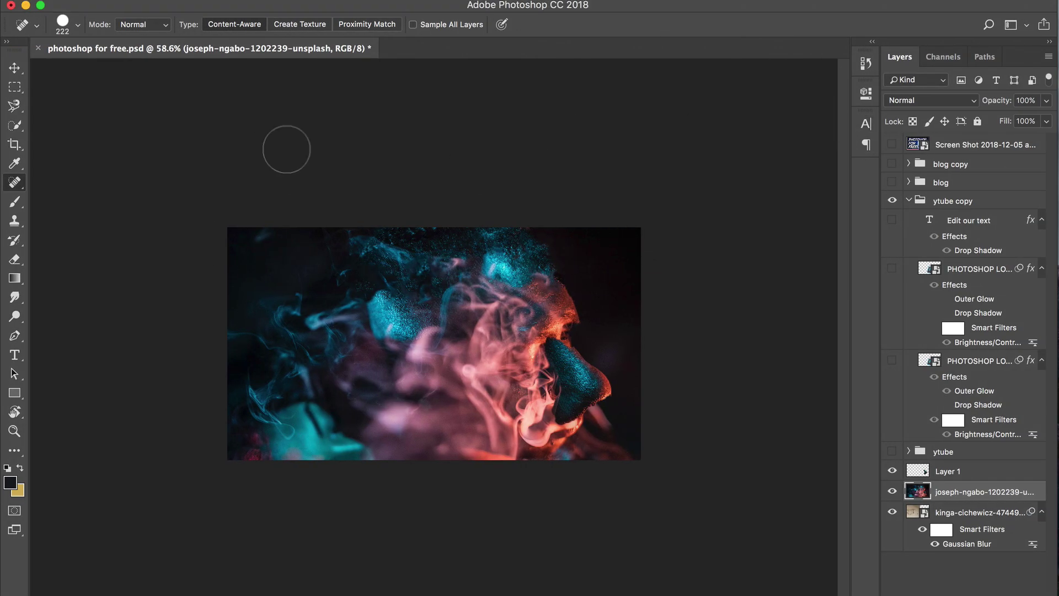
click(38, 50)
click(494, 224)
mouse_move(2, 331)
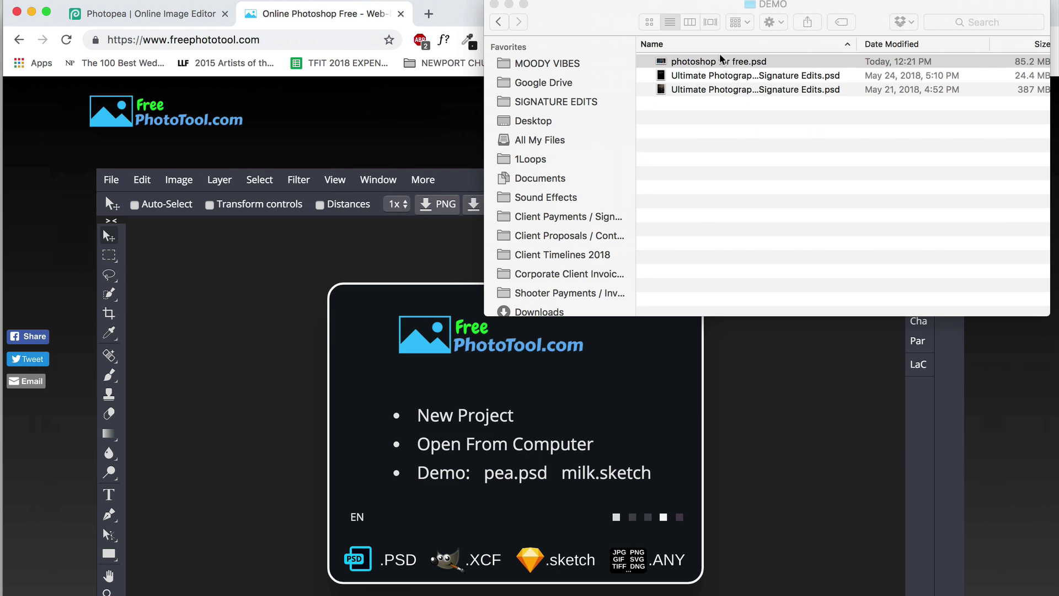
Drag the 24.4 MB pricing guide PSD into Photopea and expand Pg 1 Option A (Dark).
click(696, 80)
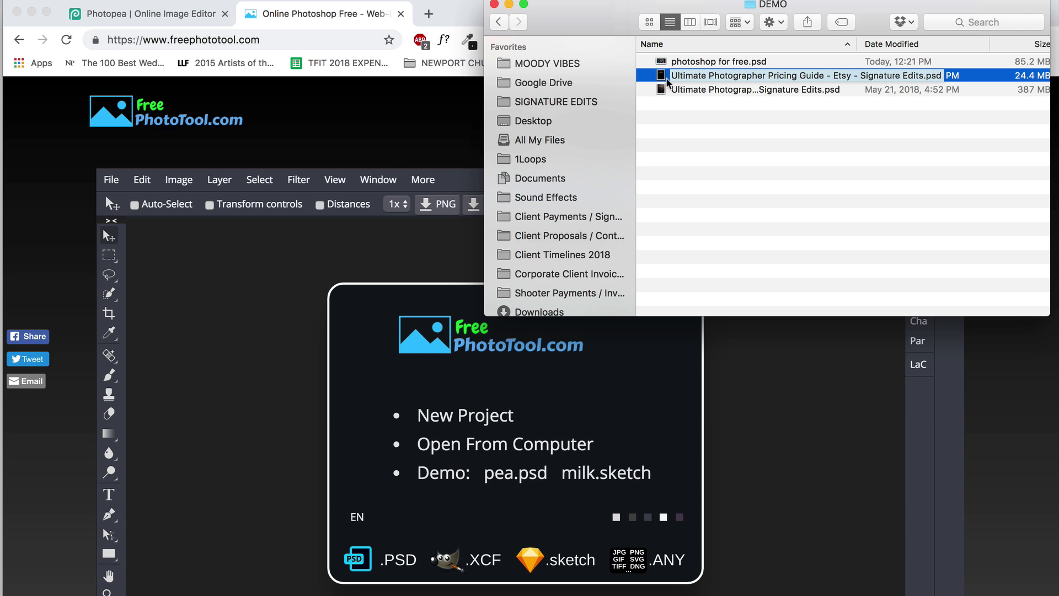
click(122, 15)
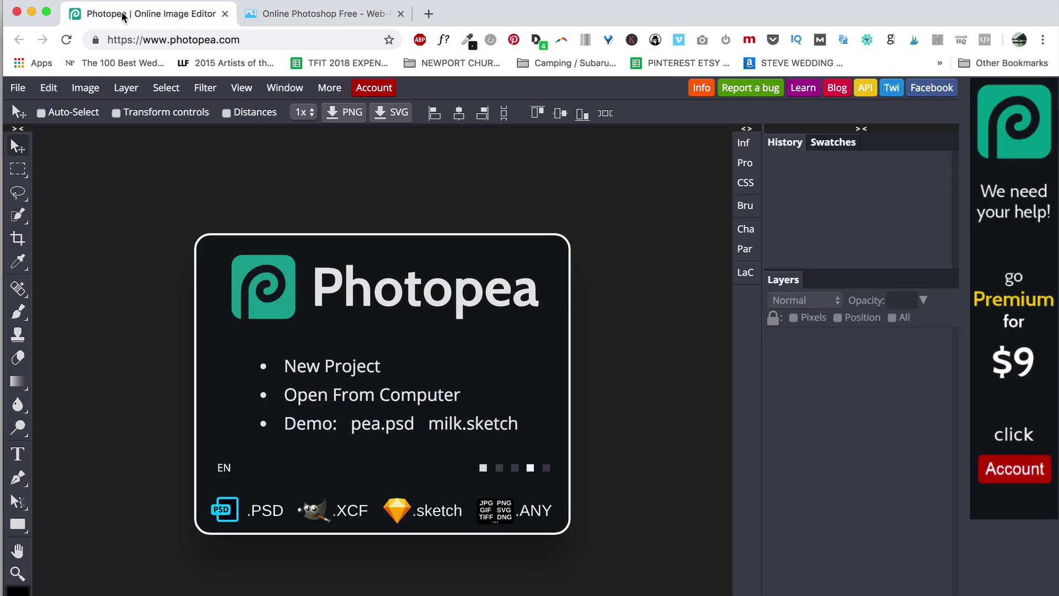
mouse_move(24, 134)
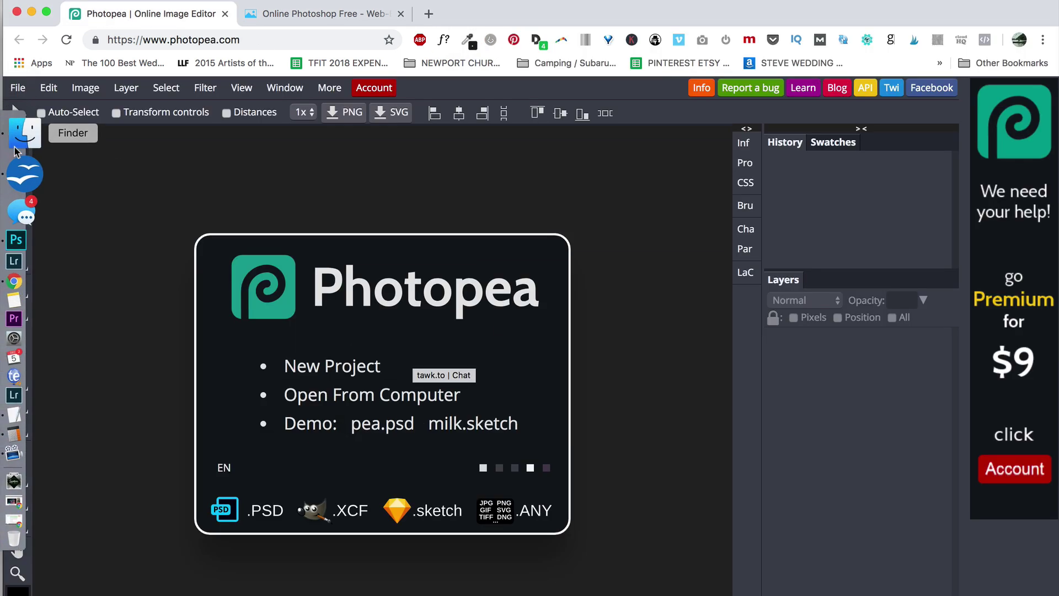
click(16, 146)
drag(747, 80, 283, 381)
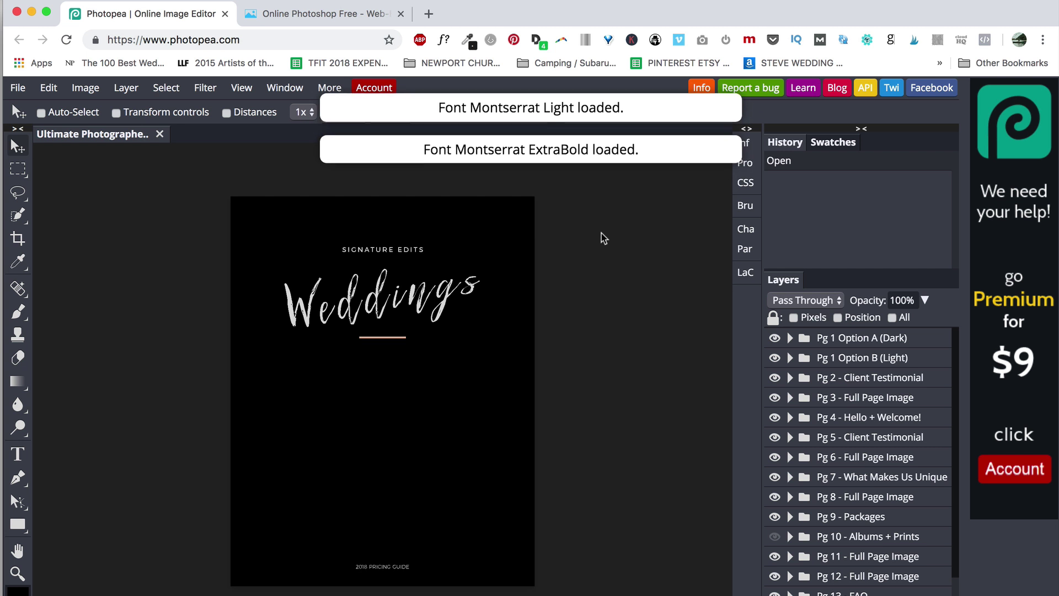
click(790, 338)
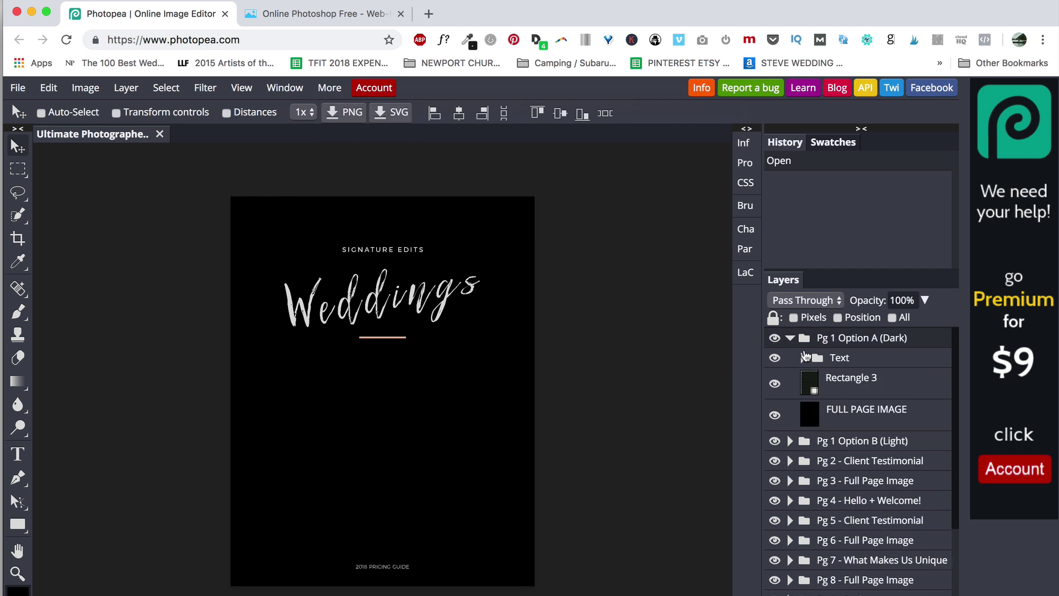
Expand the Text group and start editing the Weddings headline.
click(803, 358)
click(827, 413)
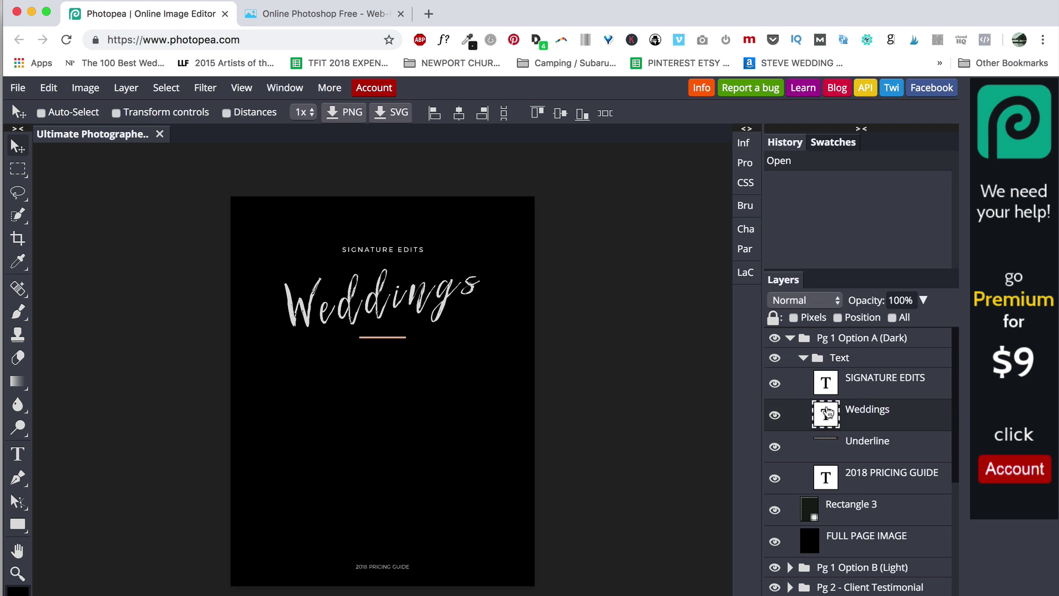
double_click(828, 412)
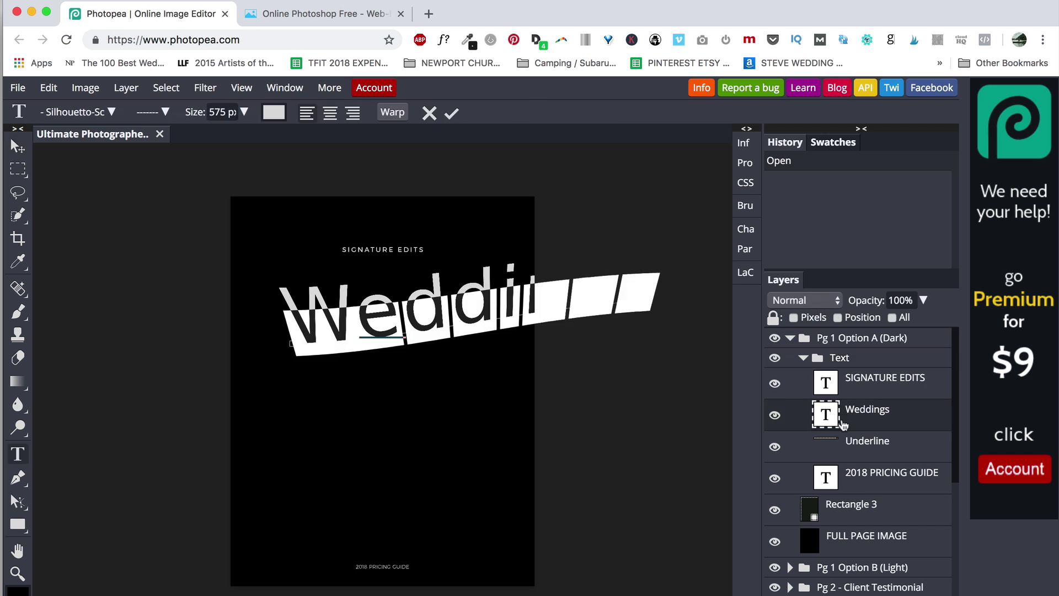
click(881, 385)
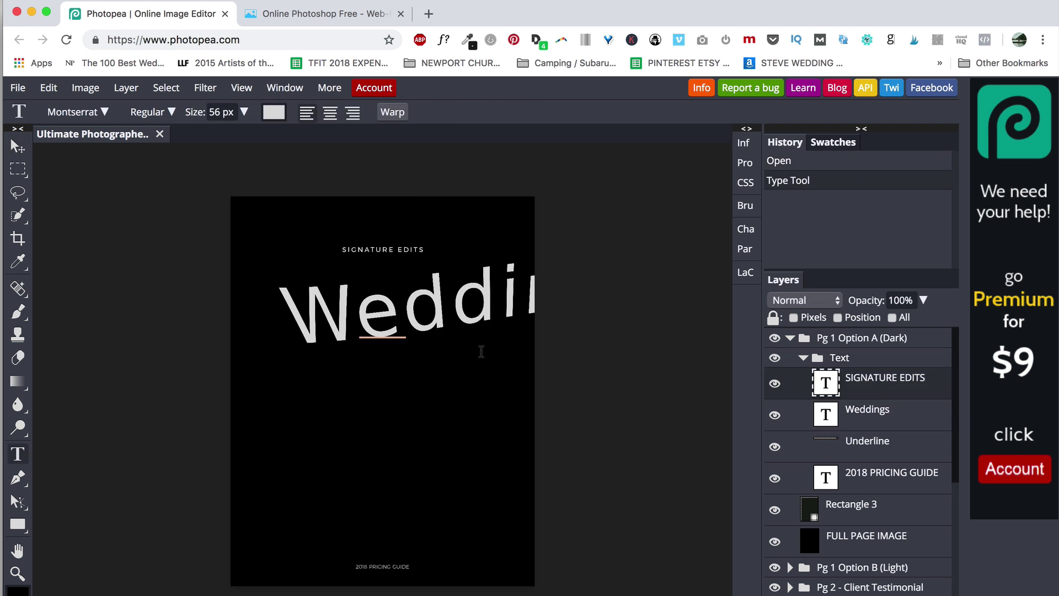
Browse the Character panel's font family list, then commit the text entry.
click(754, 233)
click(628, 166)
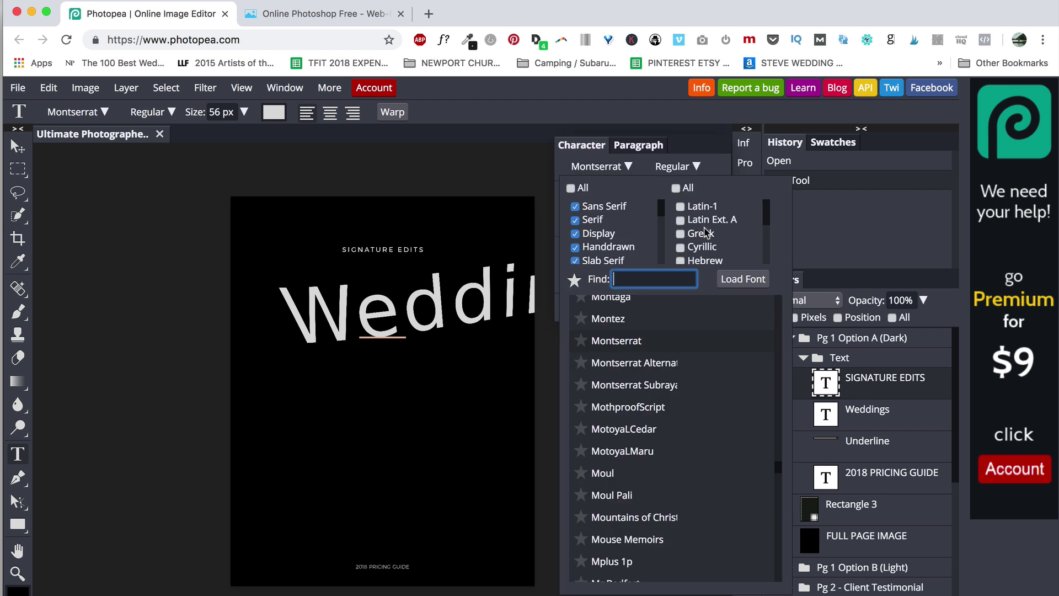
click(518, 186)
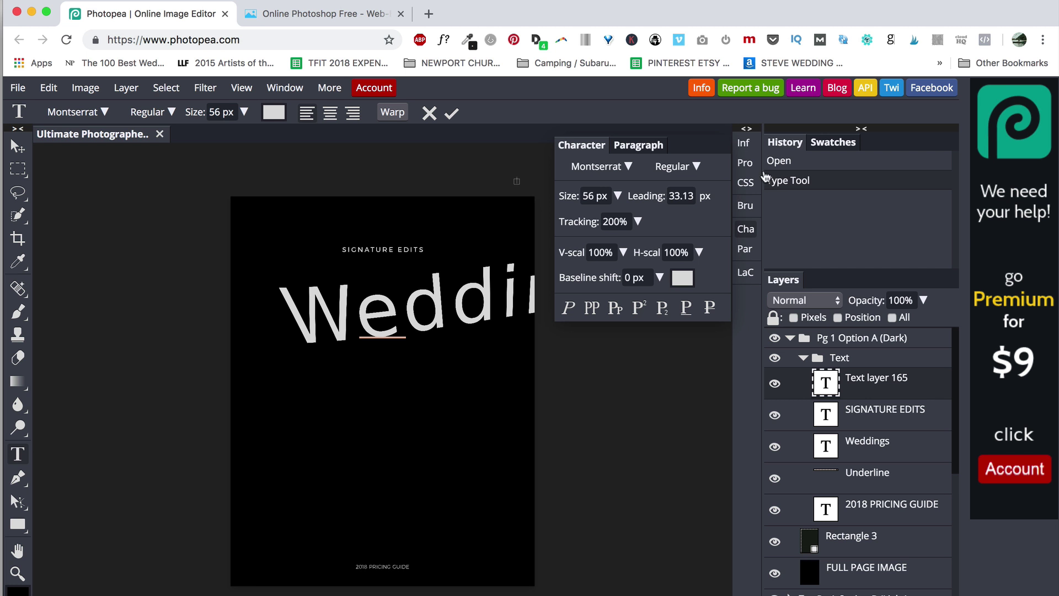
click(869, 388)
Undo the stray edits and retype SIGNATURE EDITS as RYANS PHOTOGRAPHY.
key(ctrl+z)
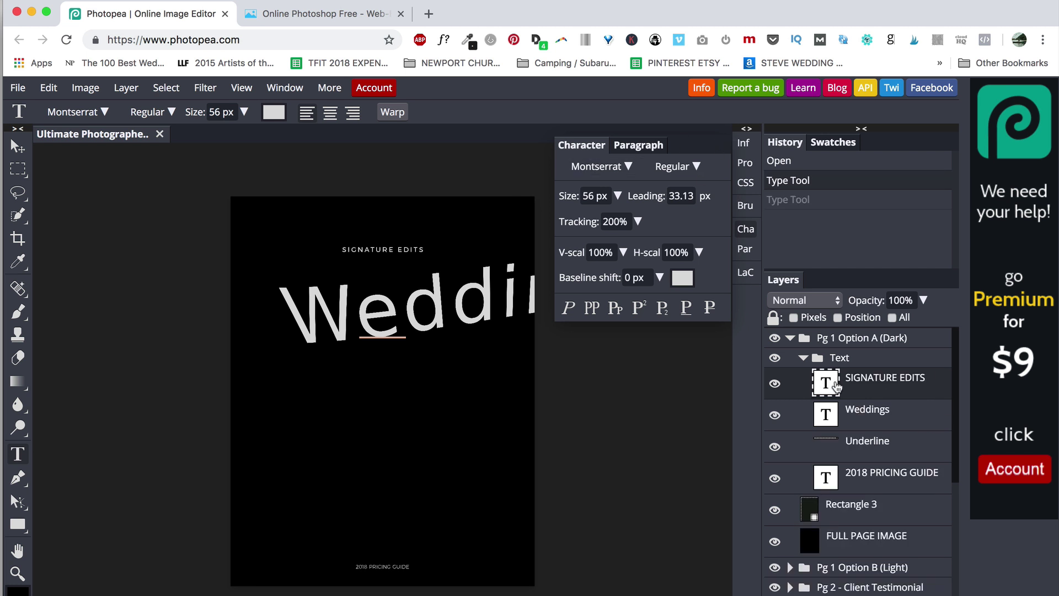
key(ctrl+z)
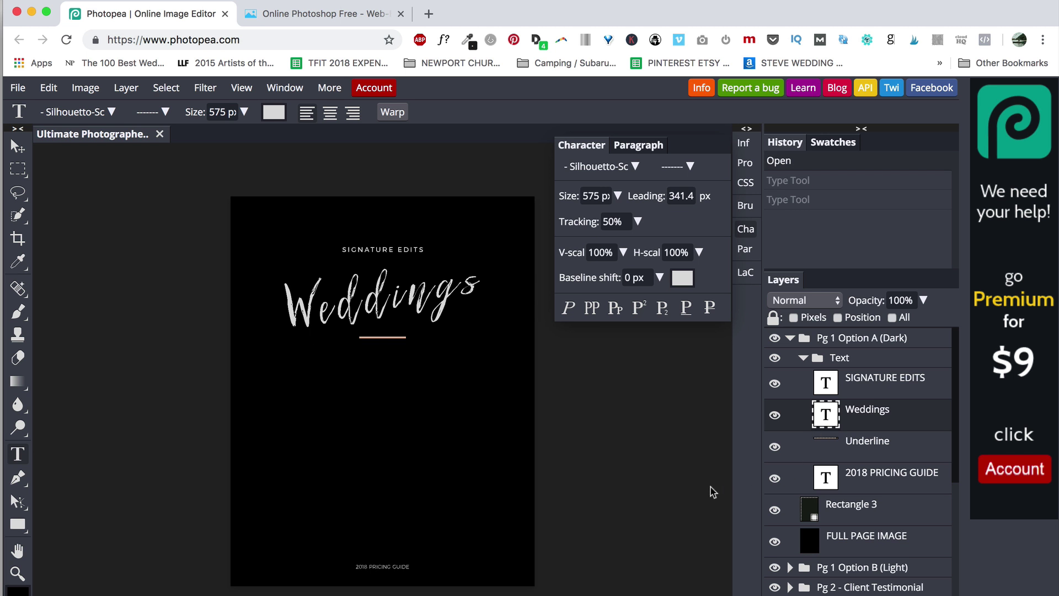
click(853, 385)
click(343, 251)
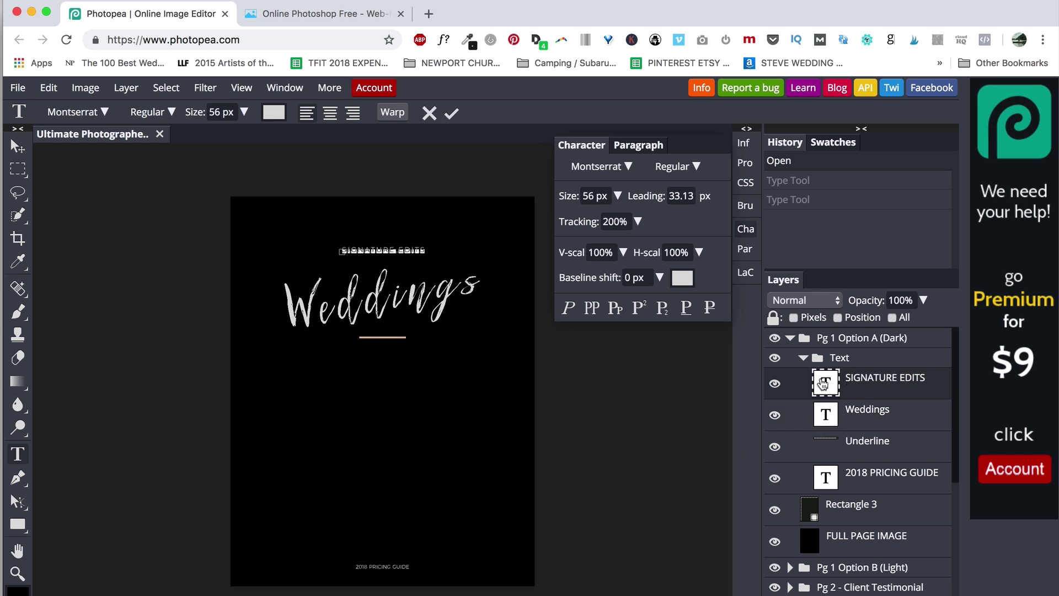
key(BackSpace)
text(RYANS PHOTOGRAP)
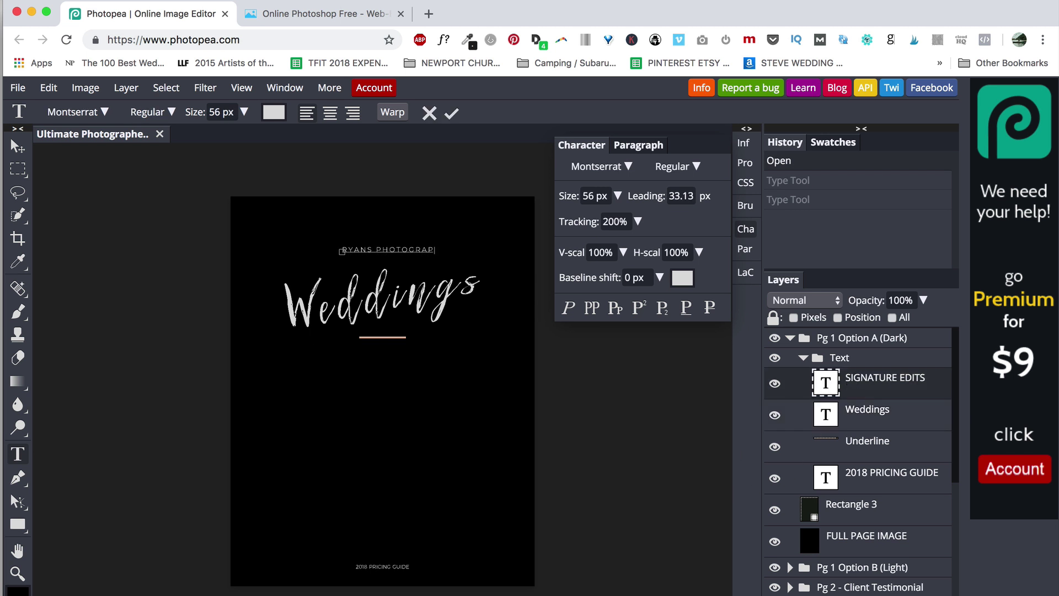
text(HY)
click(892, 386)
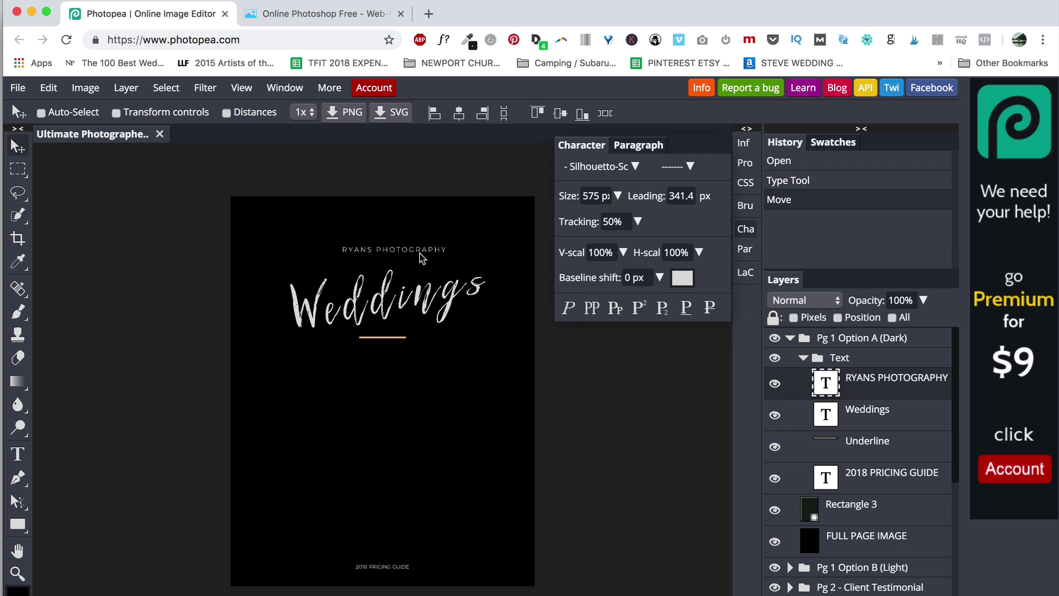
Nudge RYANS PHOTOGRAPHY and center it horizontally on the full canvas.
drag(421, 254, 417, 254)
key(ctrl+a)
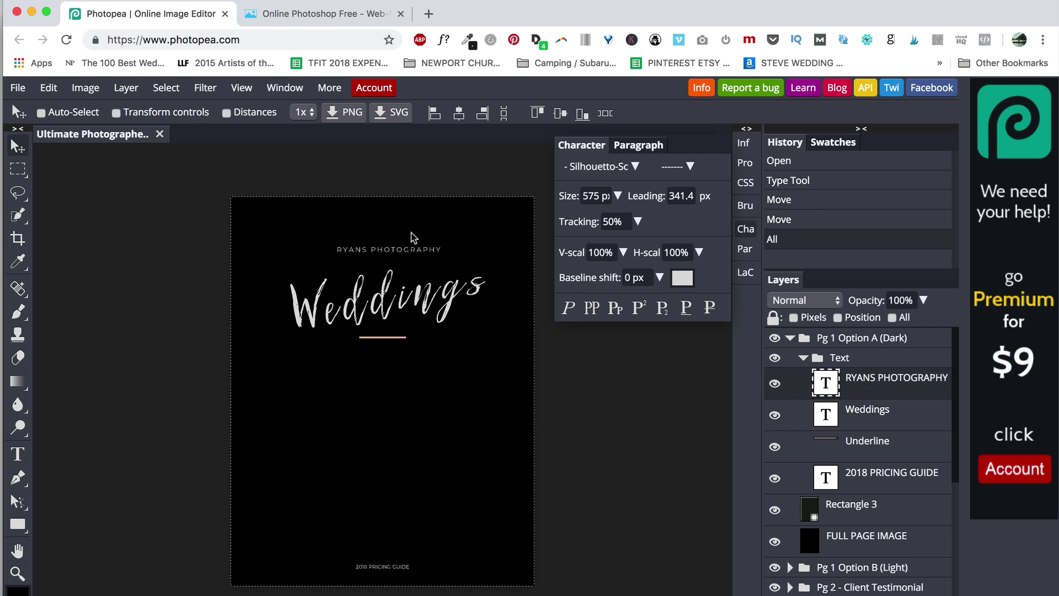
click(458, 114)
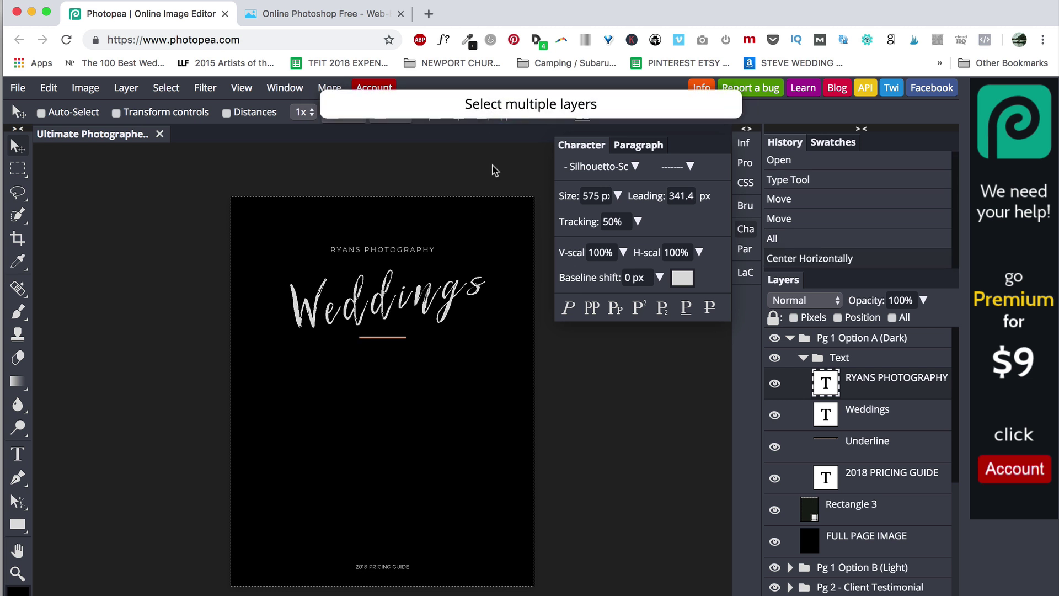
Try right and left alignment for RYANS PHOTOGRAPHY, then export the cover as PNG.
click(482, 113)
click(434, 113)
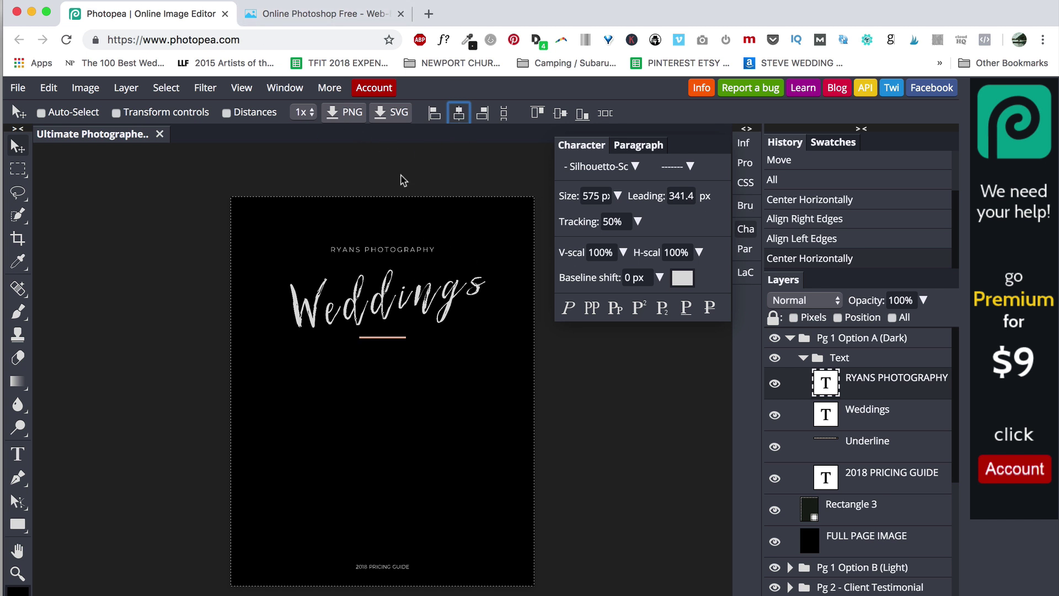
click(347, 120)
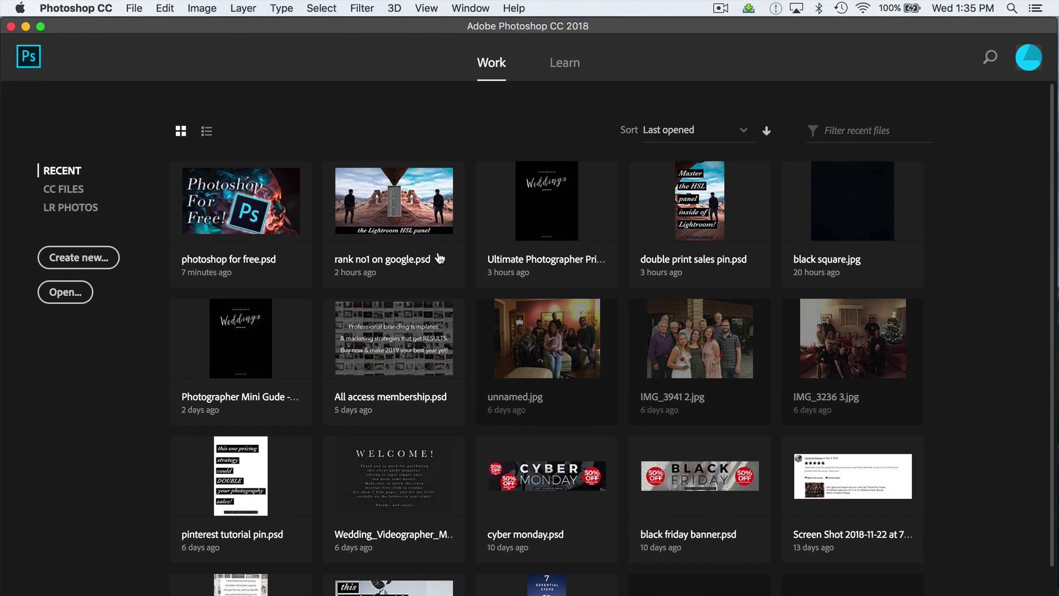
Open the recent Ultimate Photographer Pricing Guide in Photoshop and glance through the File menu.
click(549, 194)
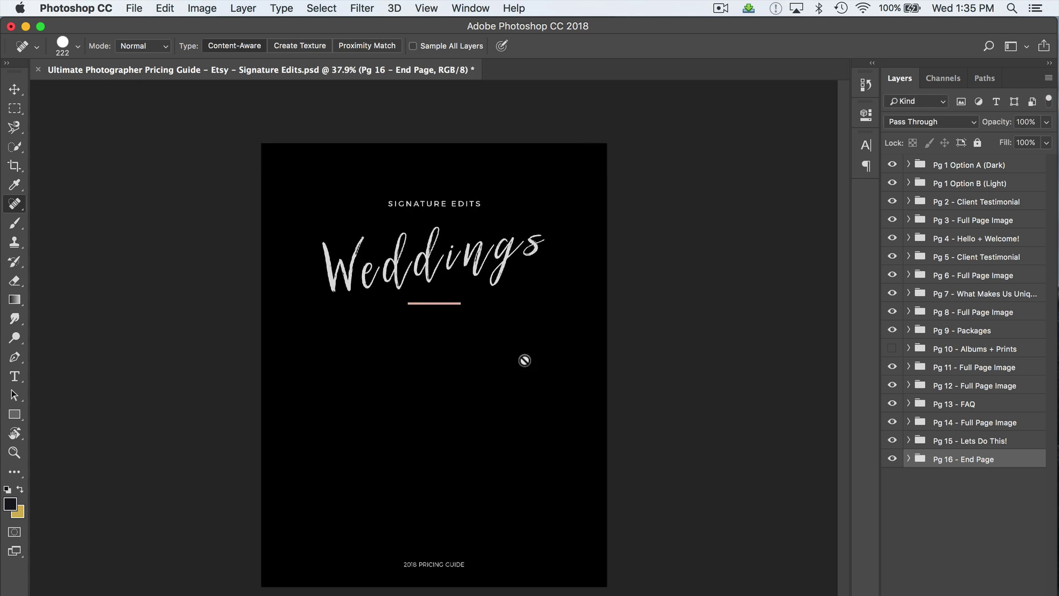
click(115, 6)
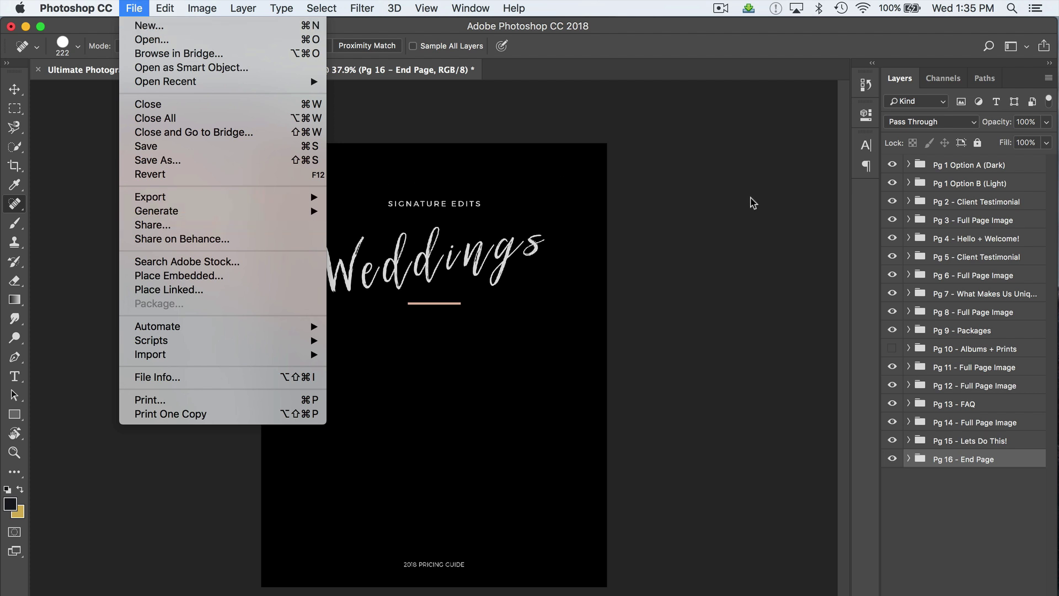
click(752, 201)
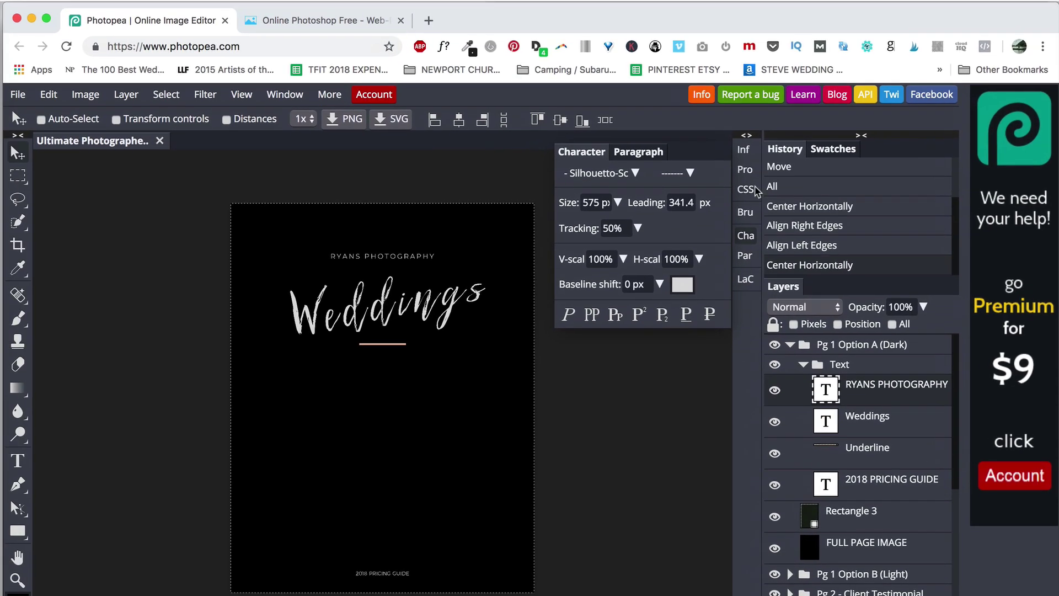
Move the pink Underline layer down near the bottom text.
click(869, 417)
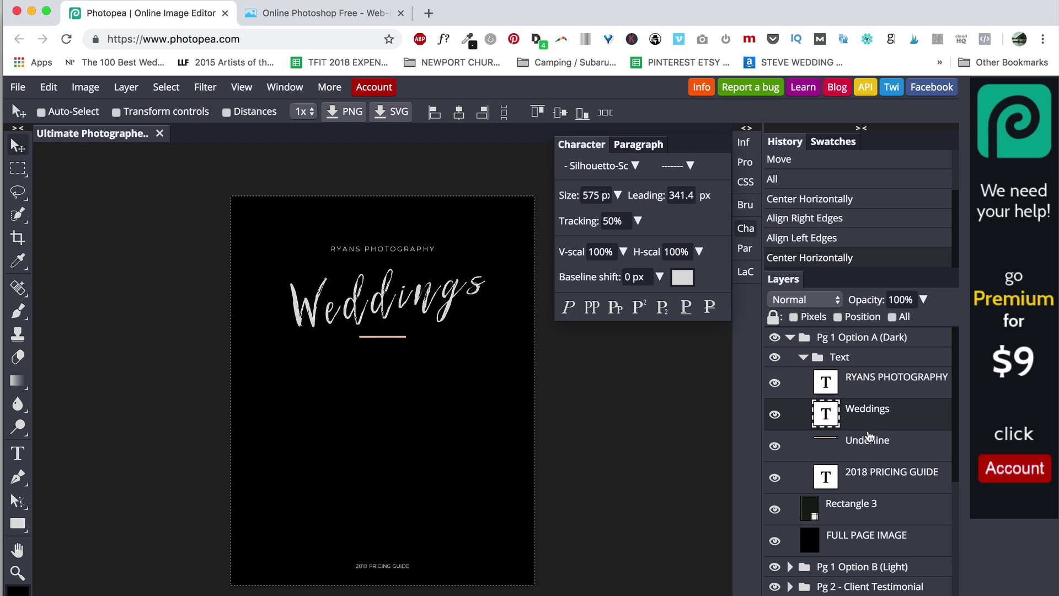
click(869, 441)
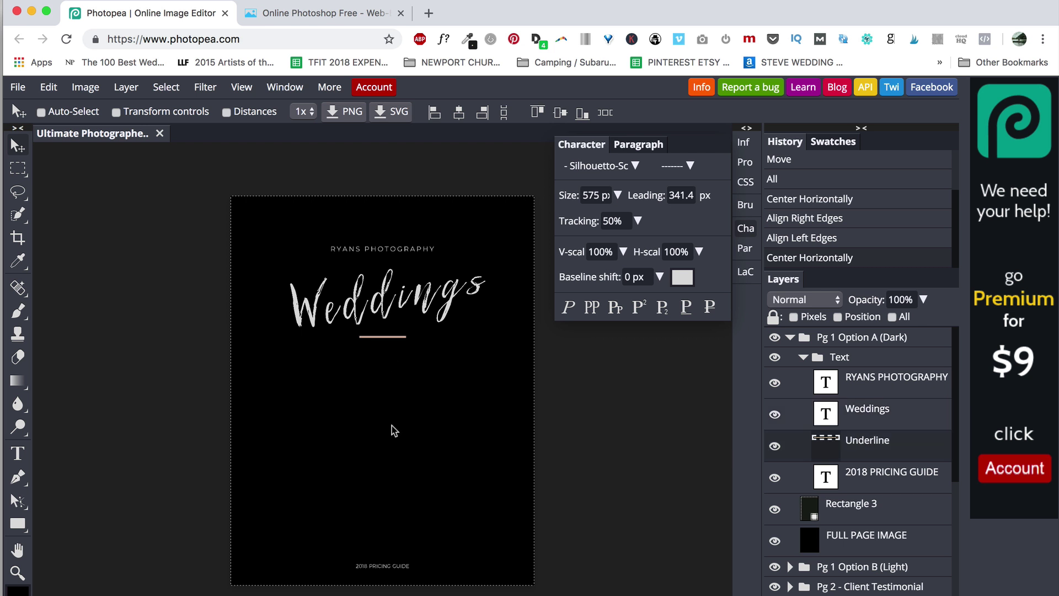
drag(387, 339, 387, 459)
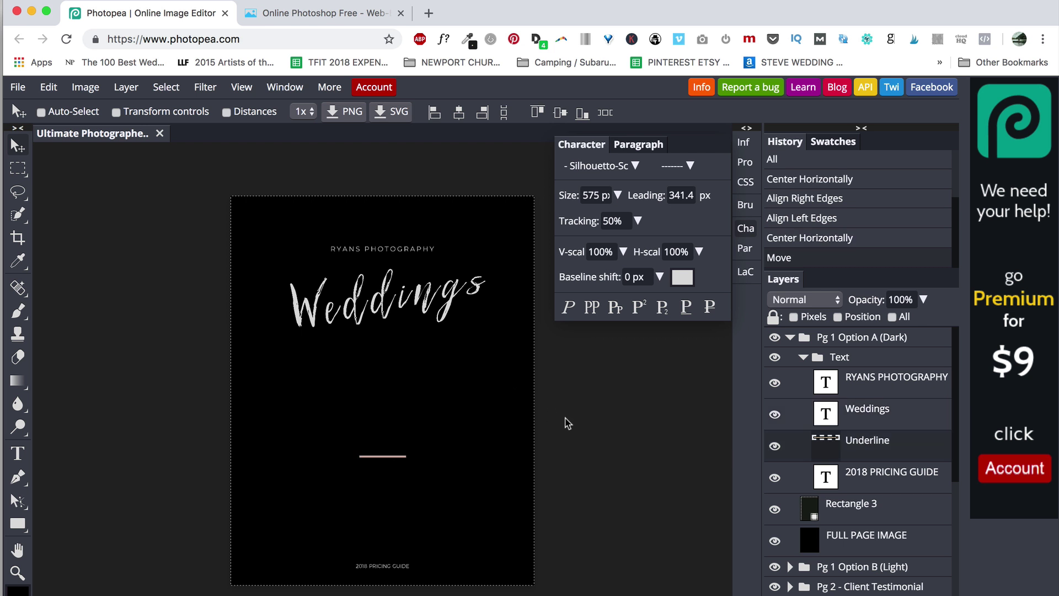
key(m)
click(508, 429)
key(v)
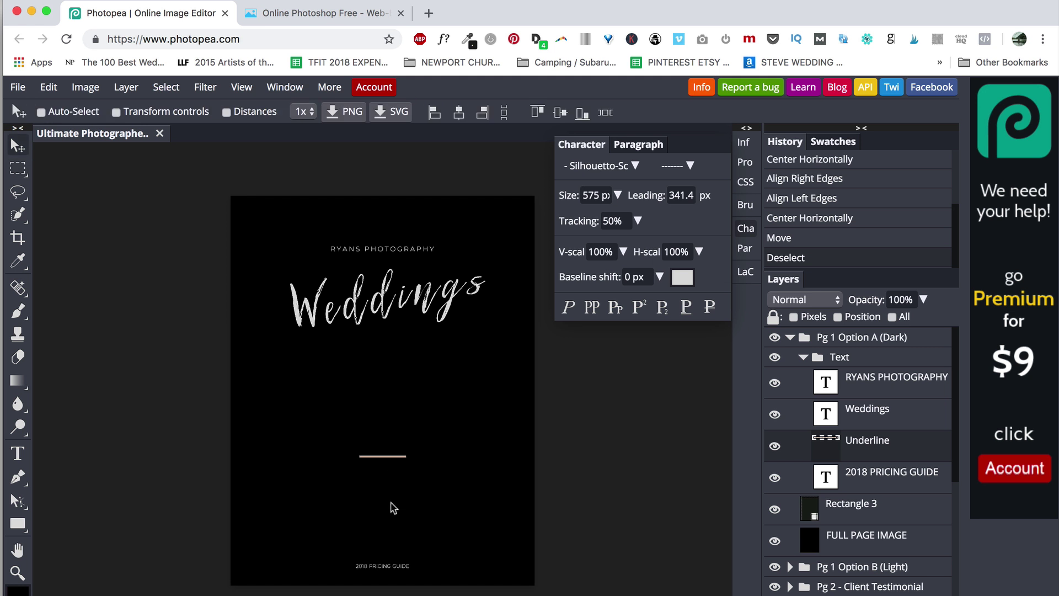
drag(393, 507, 411, 545)
Change the bottom 2018 PRICING GUIDE line to '2019 guide'.
click(882, 477)
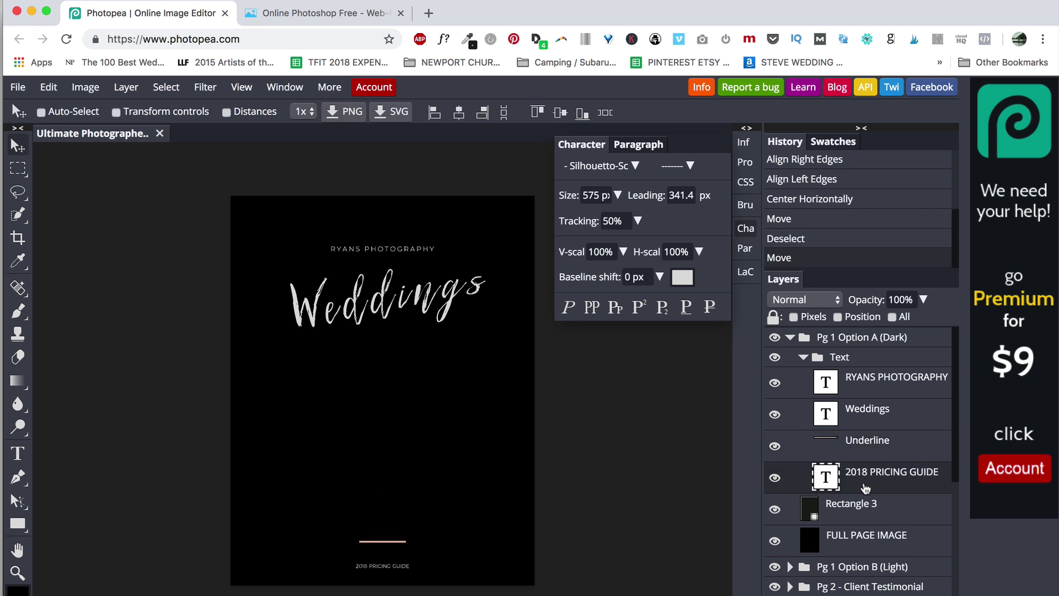
double_click(826, 477)
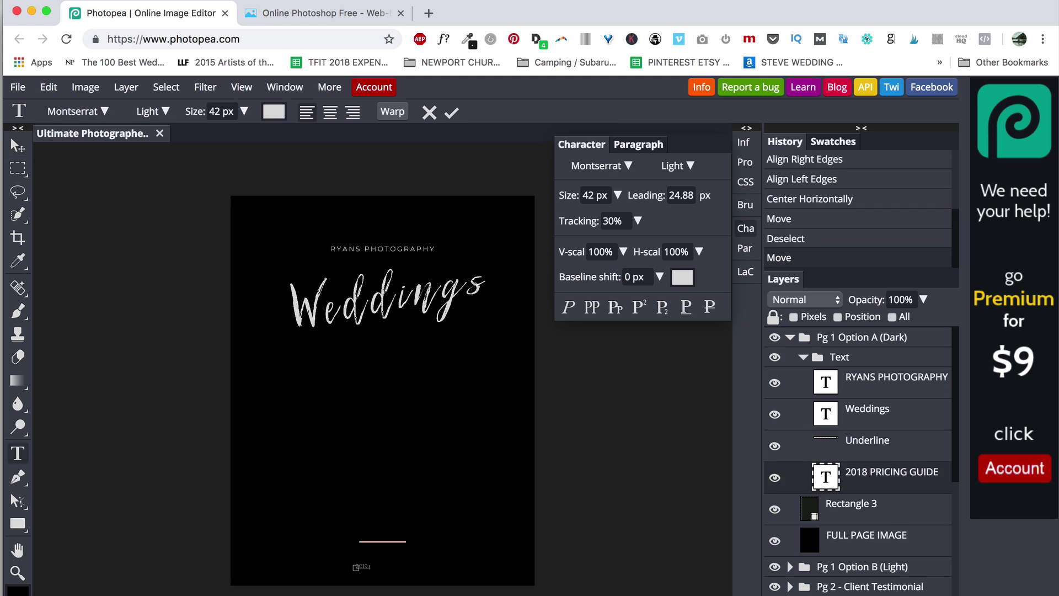
text(2019 guide)
click(898, 509)
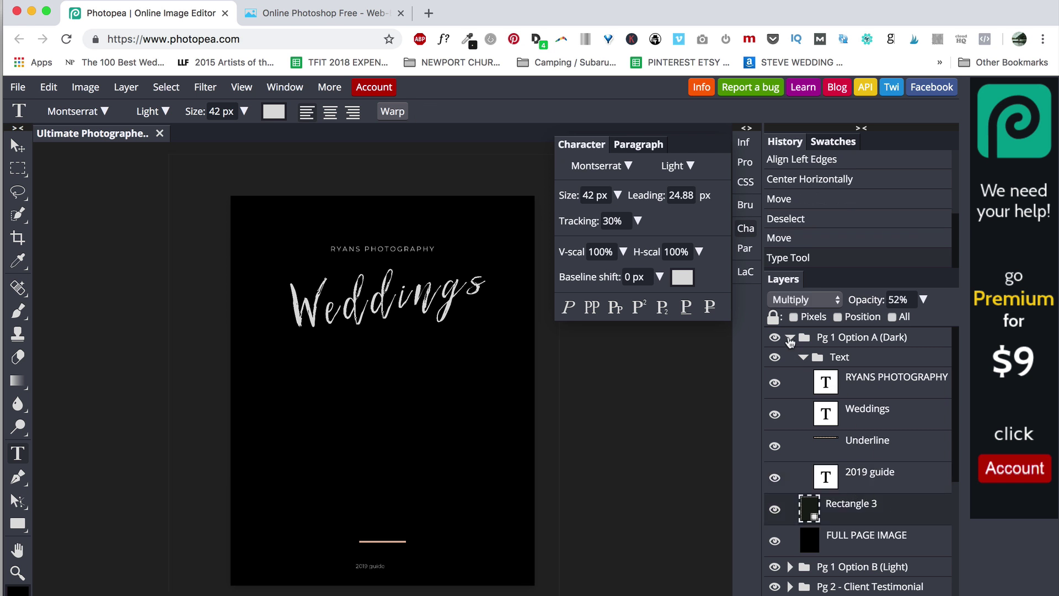
click(790, 337)
click(790, 337)
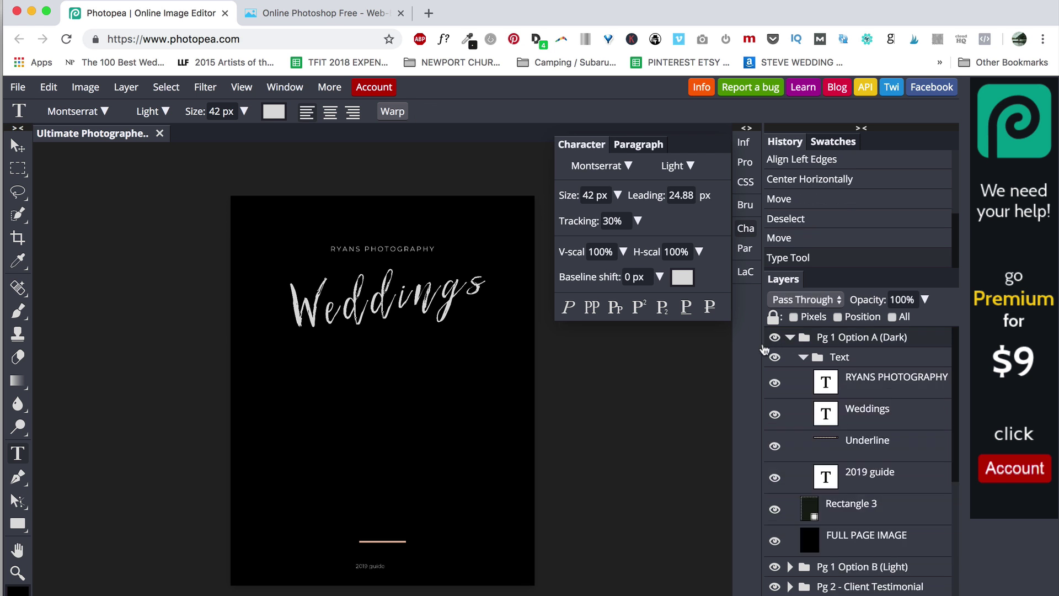
click(17, 142)
Search Finder for 'wedding .jpg' files.
click(981, 21)
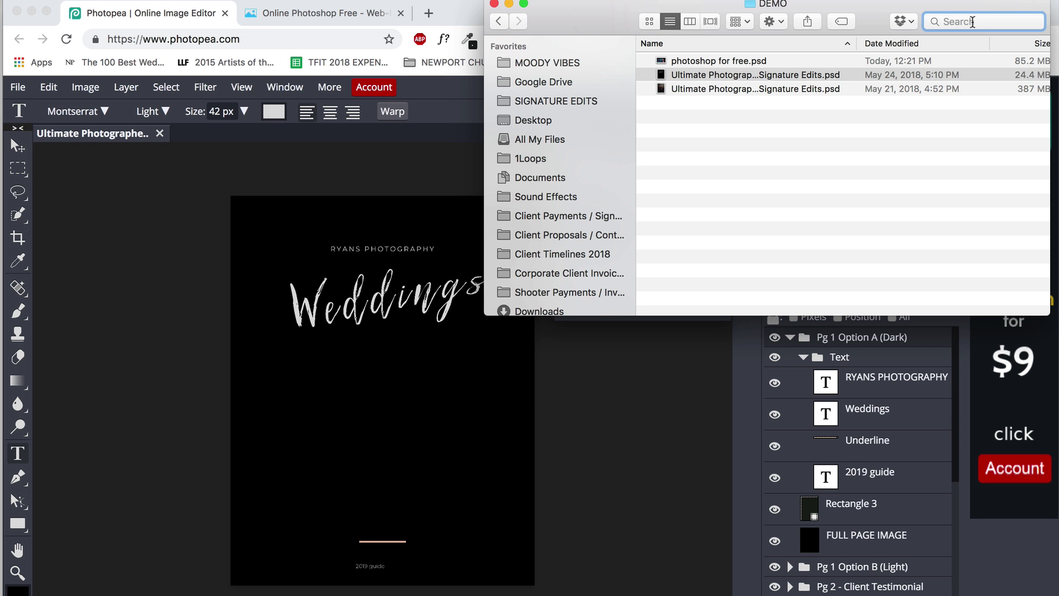
text(wedding ,)
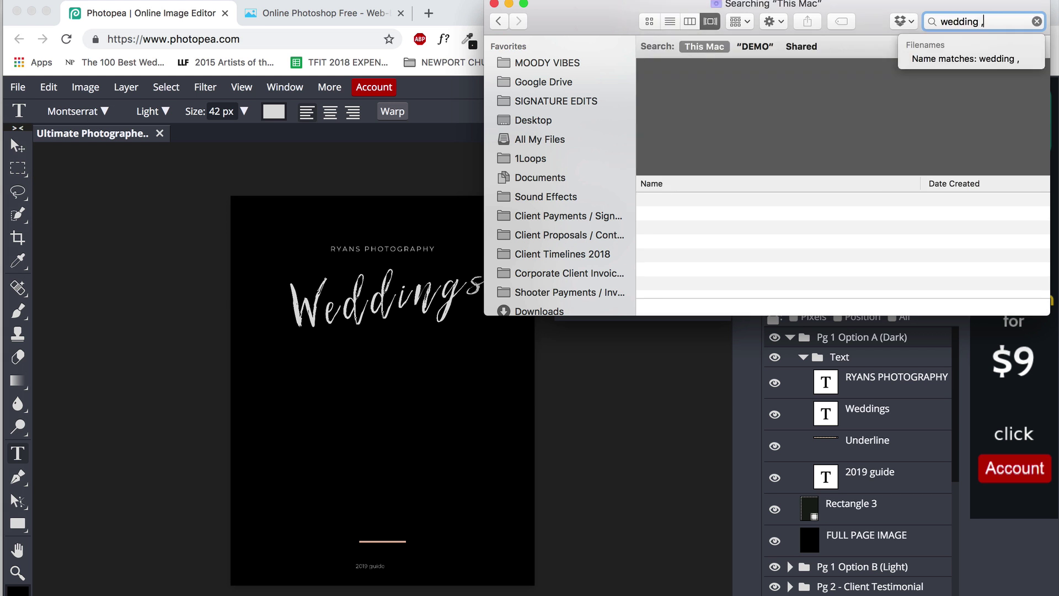
text(jpg)
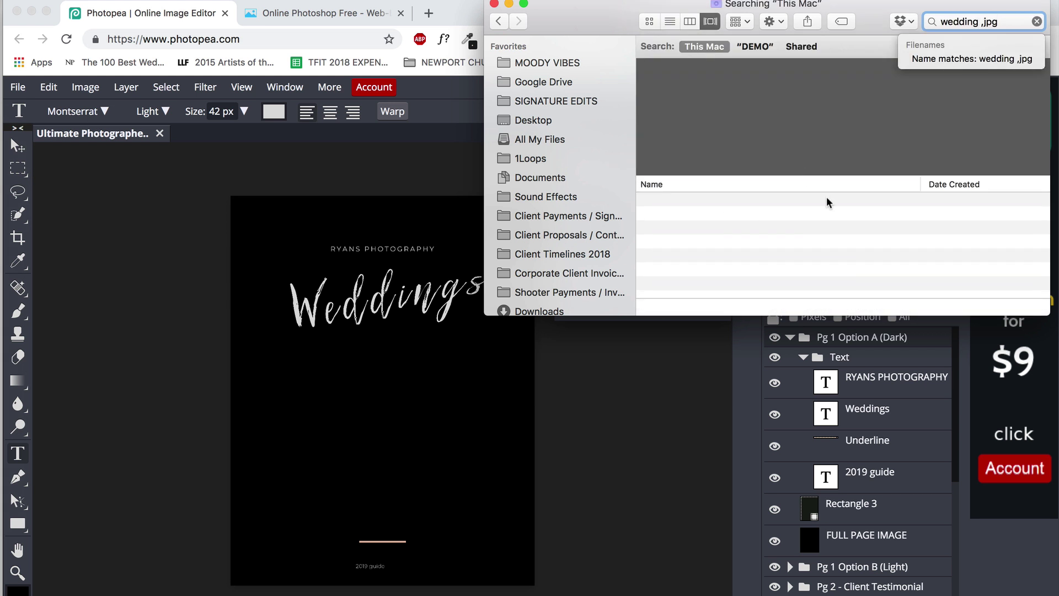
key(BackSpace)
key(BackSpace)
key(BackSpace)
key(BackSpace)
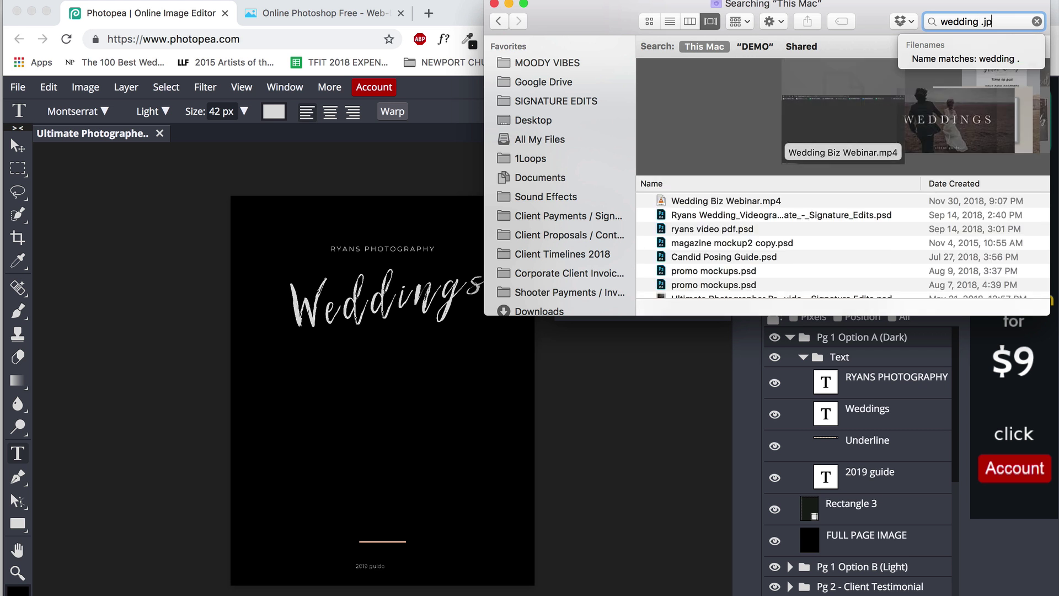
text(.jpg)
Preview the results and drag the Aline & Amauri bride-and-groom photo onto the cover.
click(737, 232)
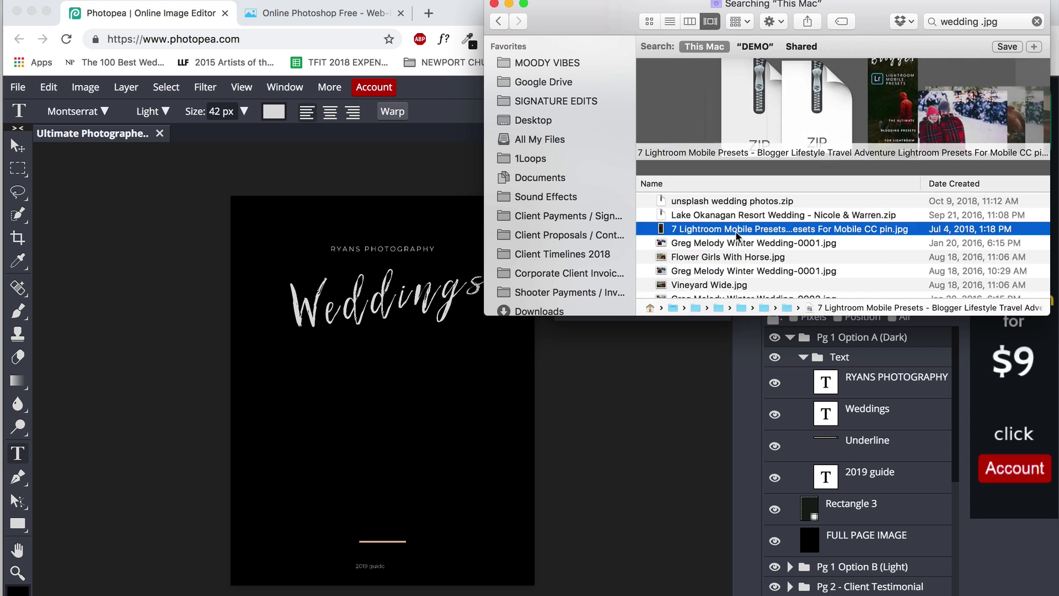
key(Down)
key(Down)
key(Down)
key(Down)
key(Down)
key(Up)
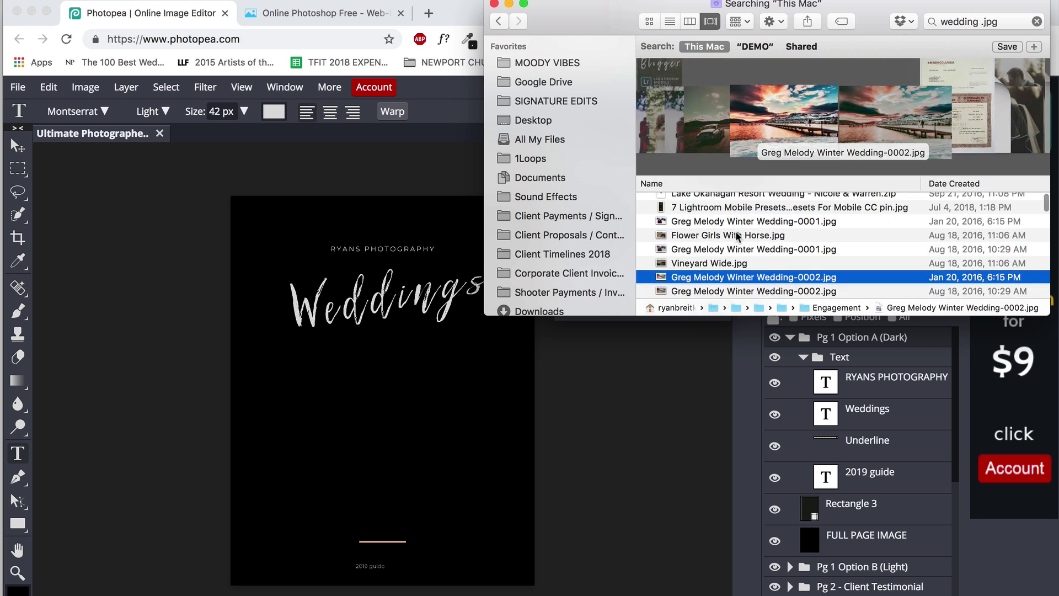
key(Down)
key(Up)
key(Down)
key(Down)
key(Down)
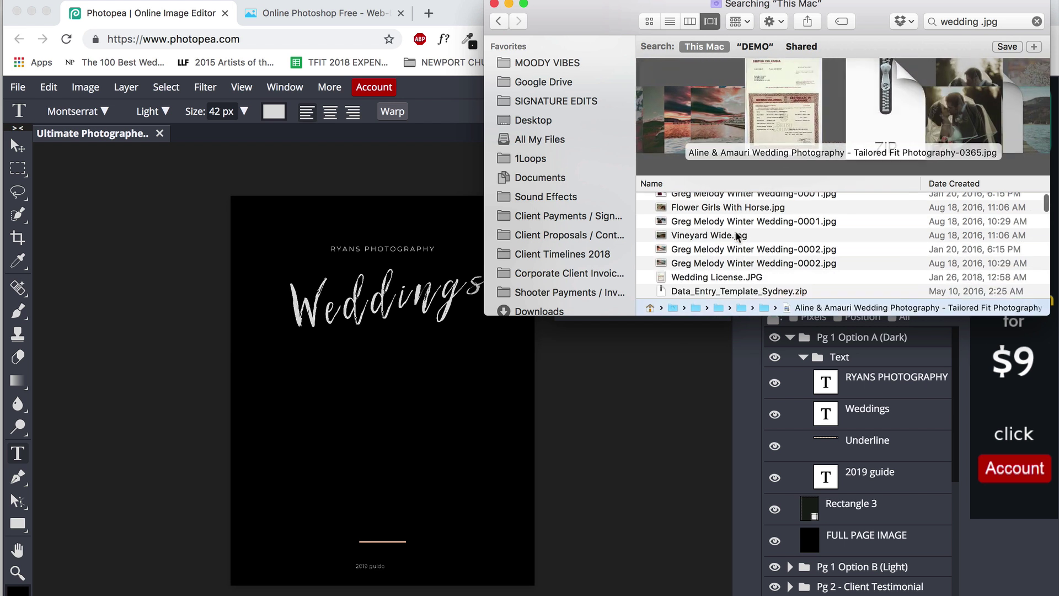
drag(742, 290, 358, 350)
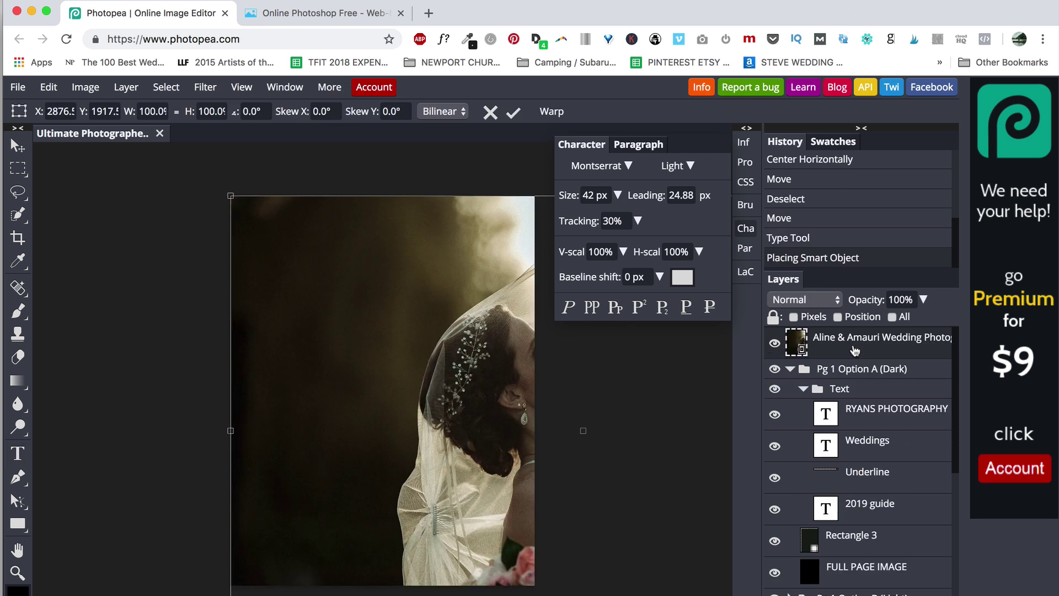
Place the Aline & Amauri photo below the cover text and Free Transform it to fill the page.
drag(855, 351, 445, 498)
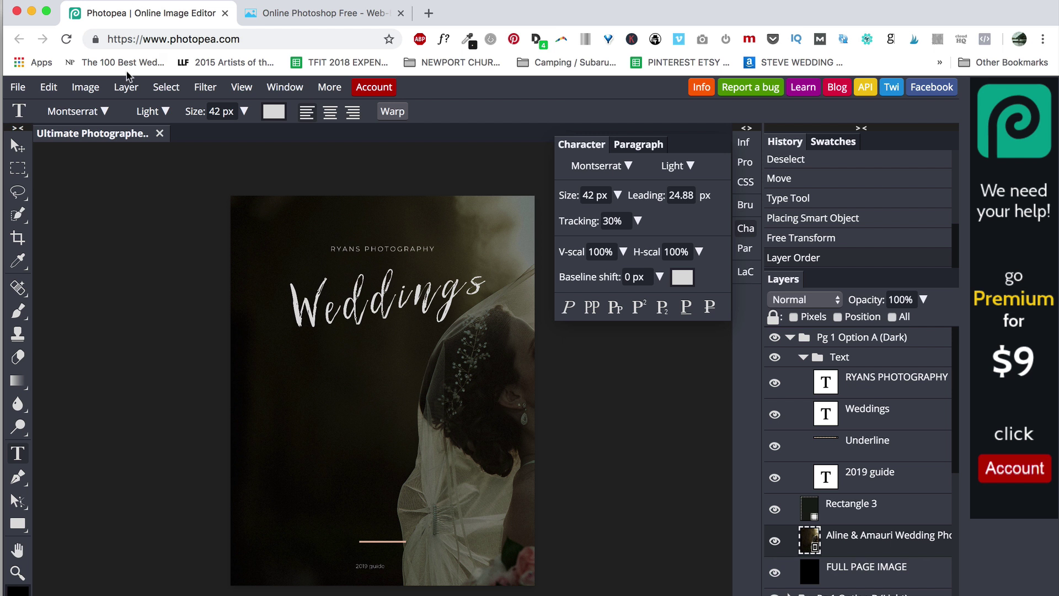
click(48, 86)
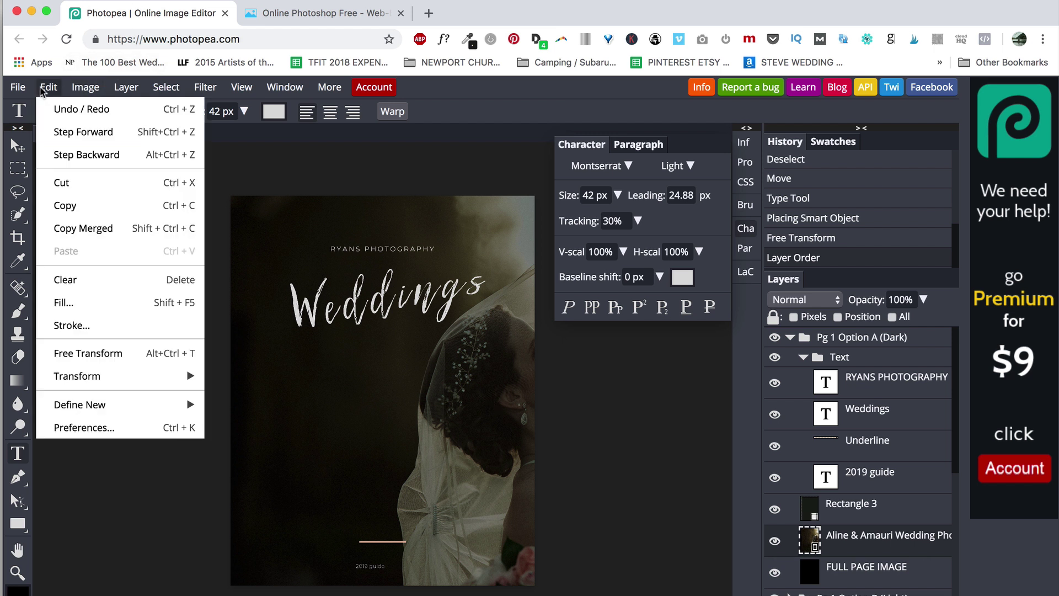
click(109, 351)
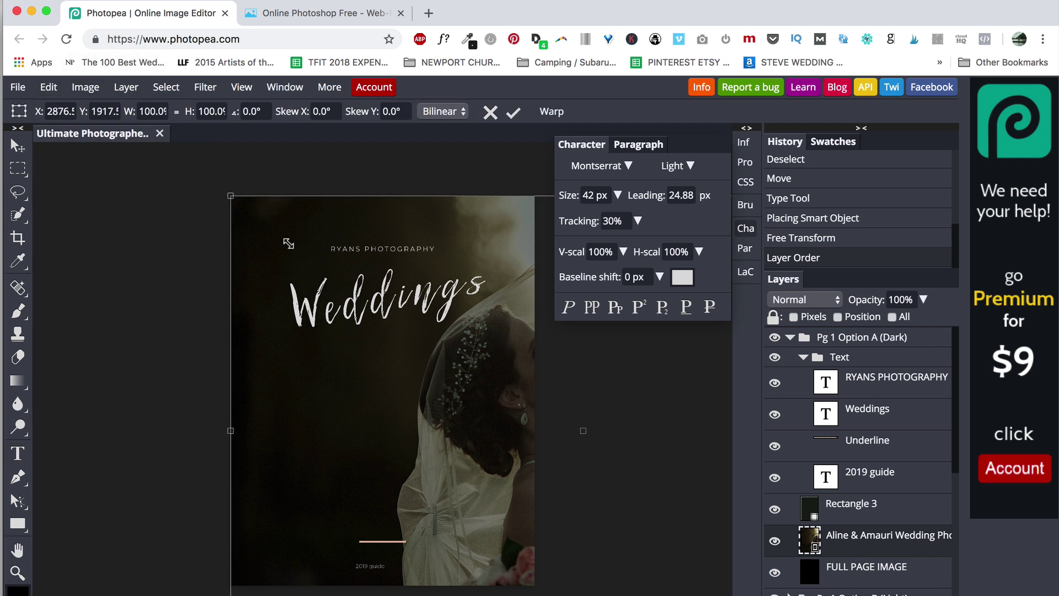
drag(288, 243, 551, 474)
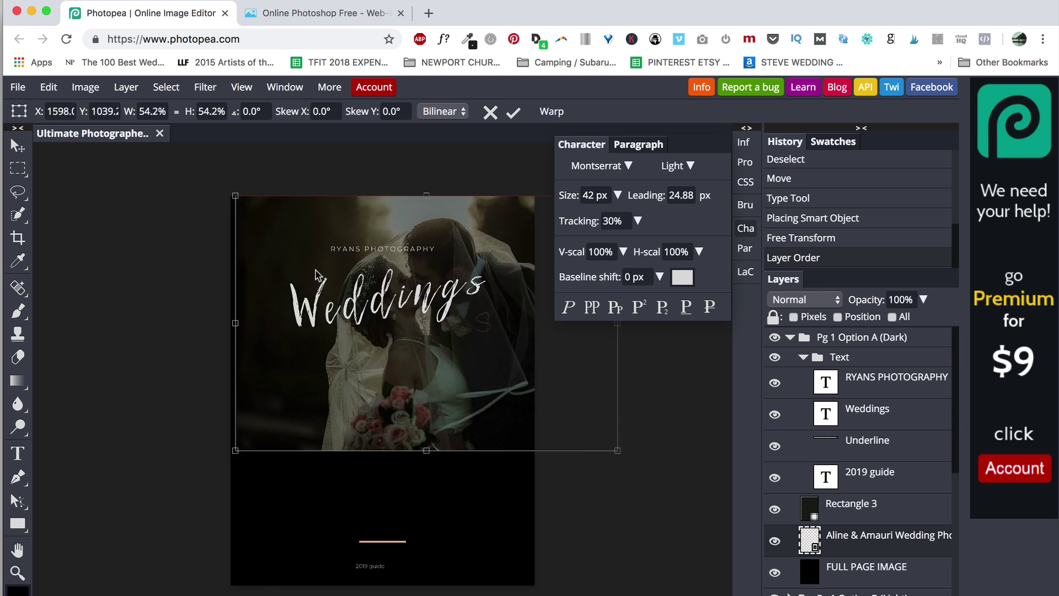
mouse_move(318, 274)
mouse_down()
mouse_move(374, 401)
mouse_move(422, 435)
mouse_move(423, 466)
mouse_up()
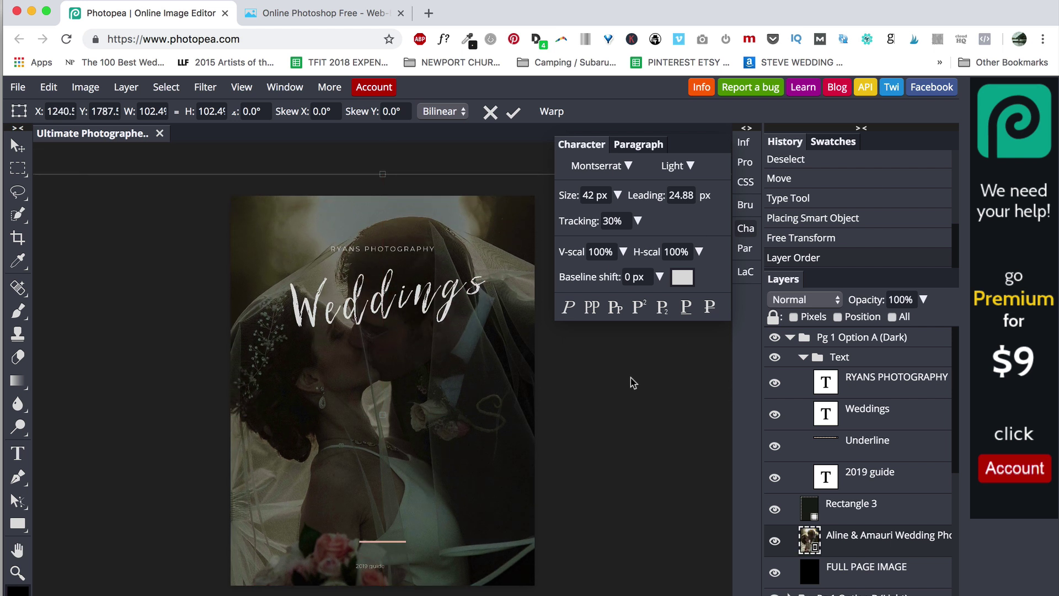
click(790, 337)
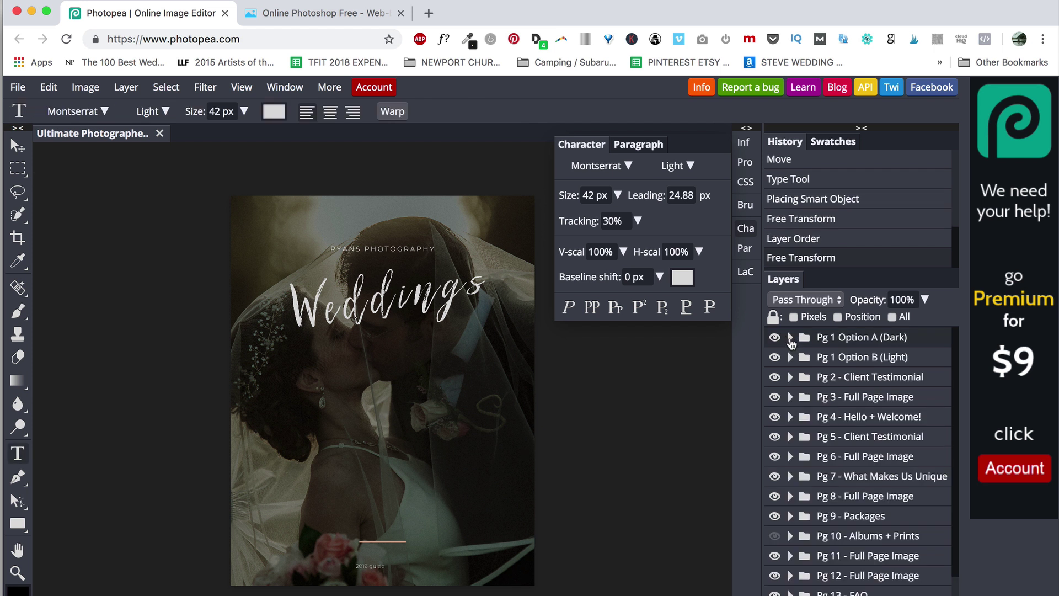
click(774, 337)
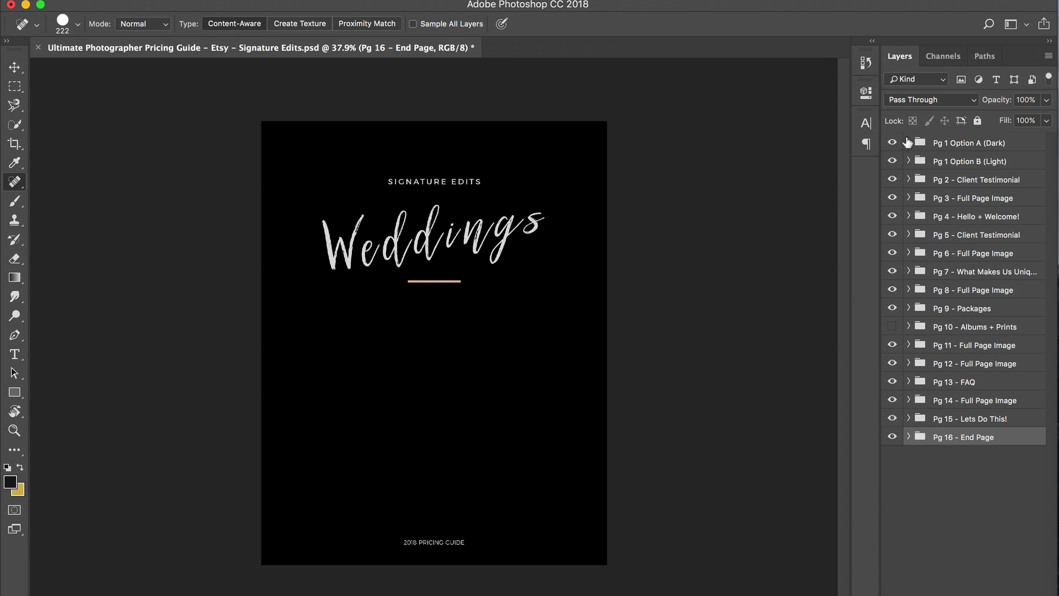
Change the SIGNATURE EDITS heading to RYANS GUIDE and center it horizontally on the page.
click(909, 142)
click(963, 177)
click(918, 159)
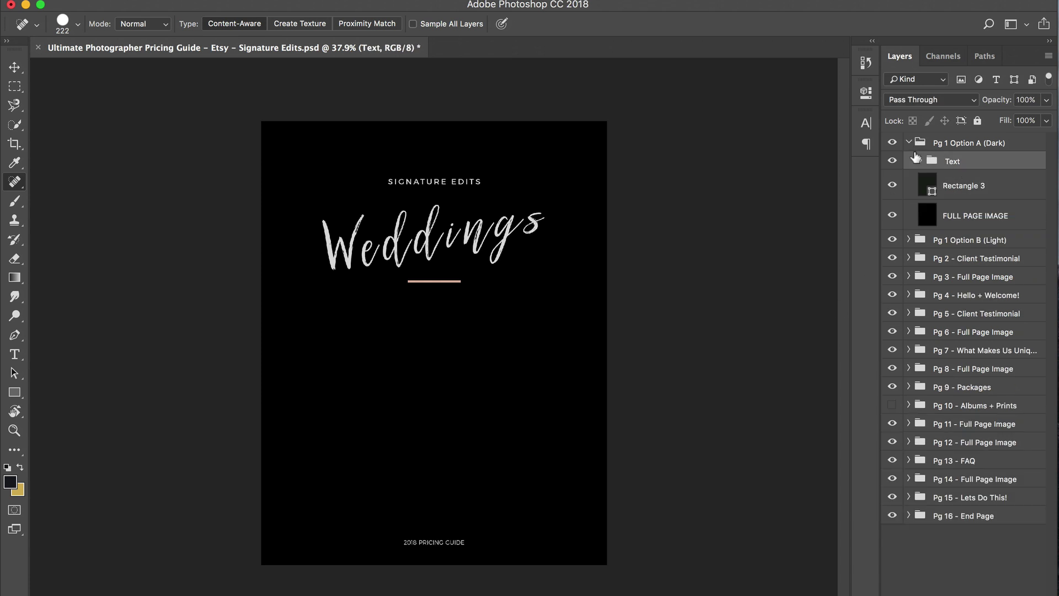
click(920, 160)
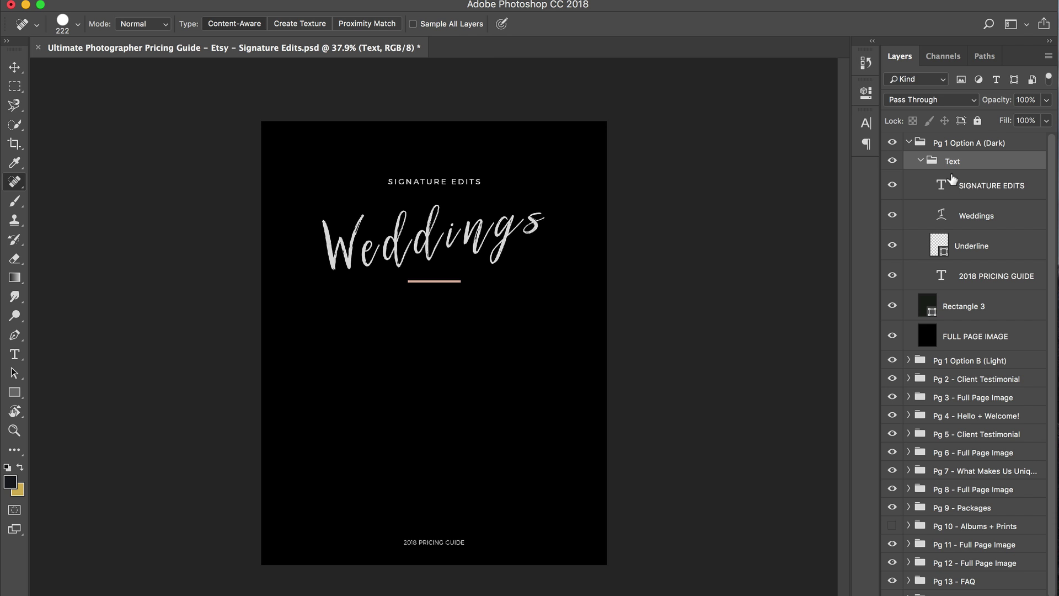
click(953, 181)
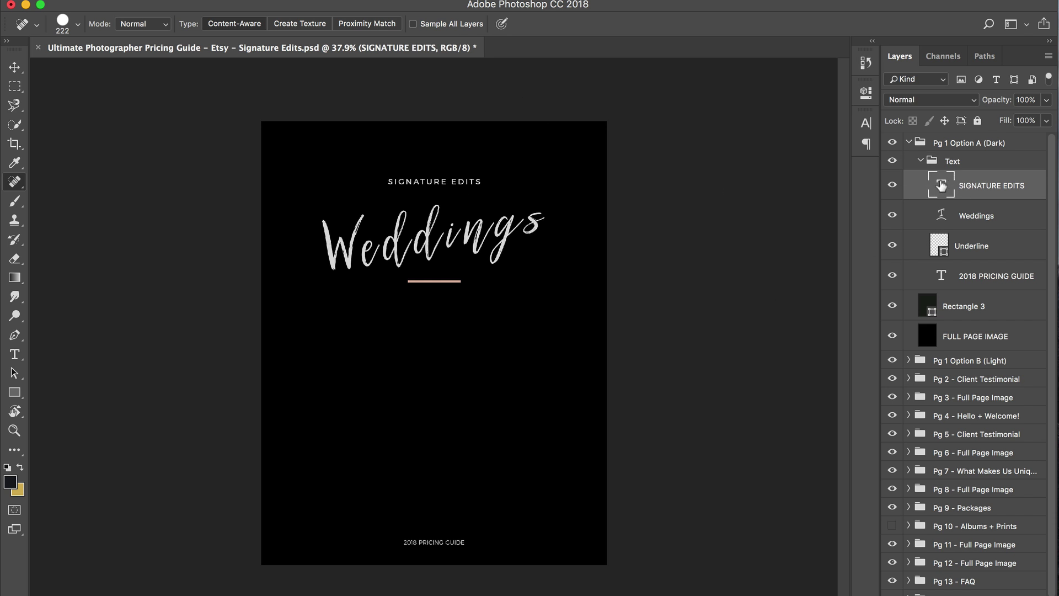
double_click(942, 185)
text(RYANS GUI)
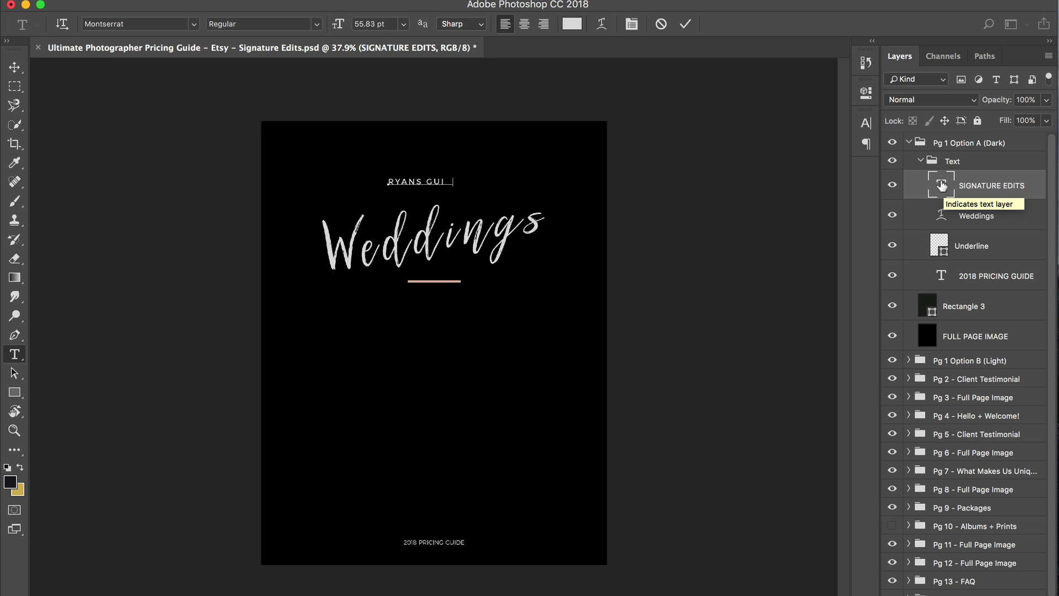
text(DE)
key(ctrl+Return)
key(v)
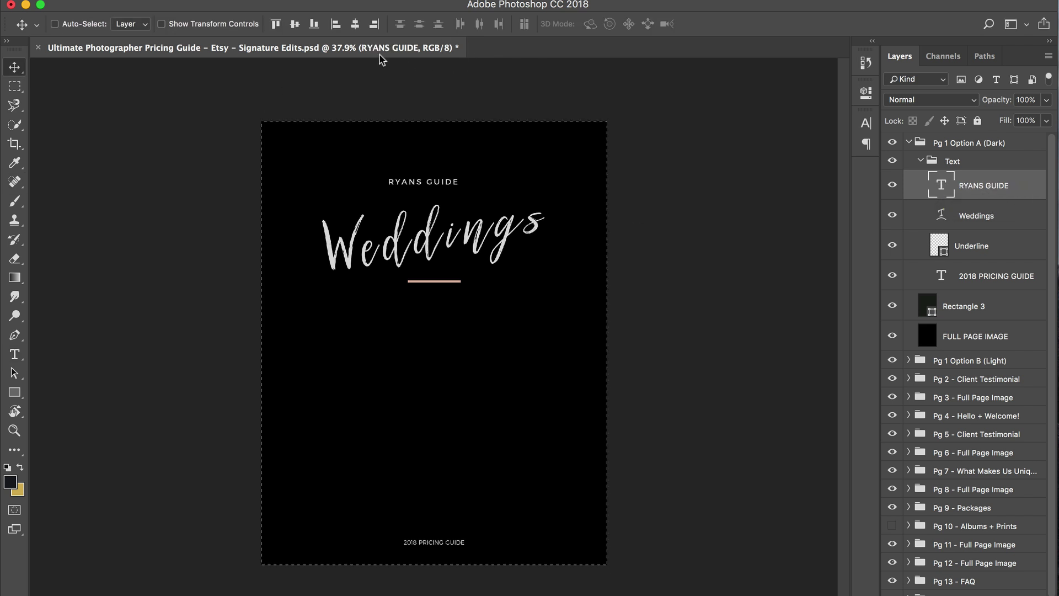
click(355, 23)
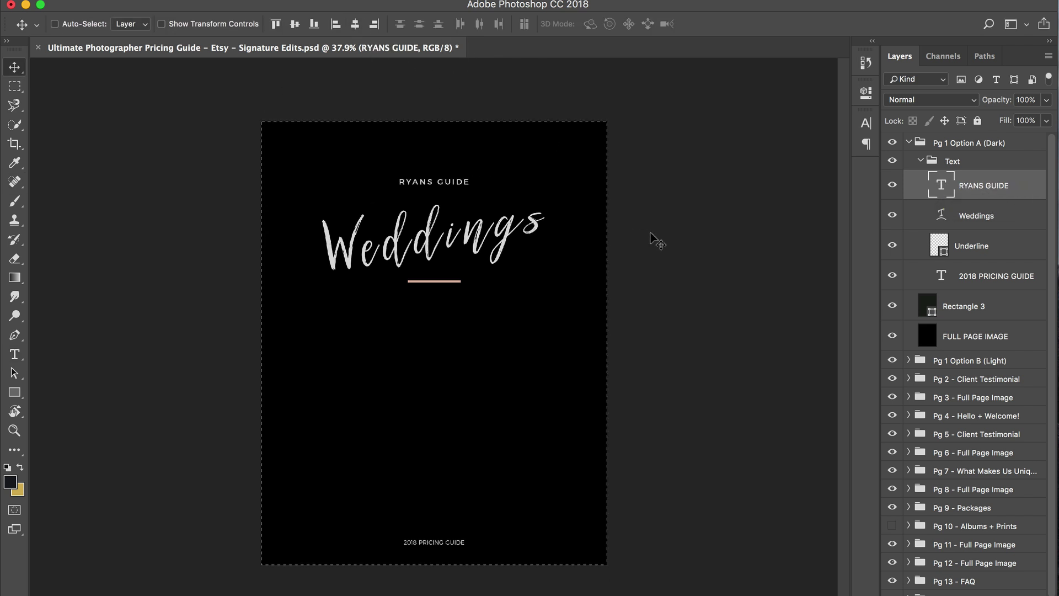
Rewrite the footer text from 2018 PRICING GUIDE to 2019 GUIDE.
key(m)
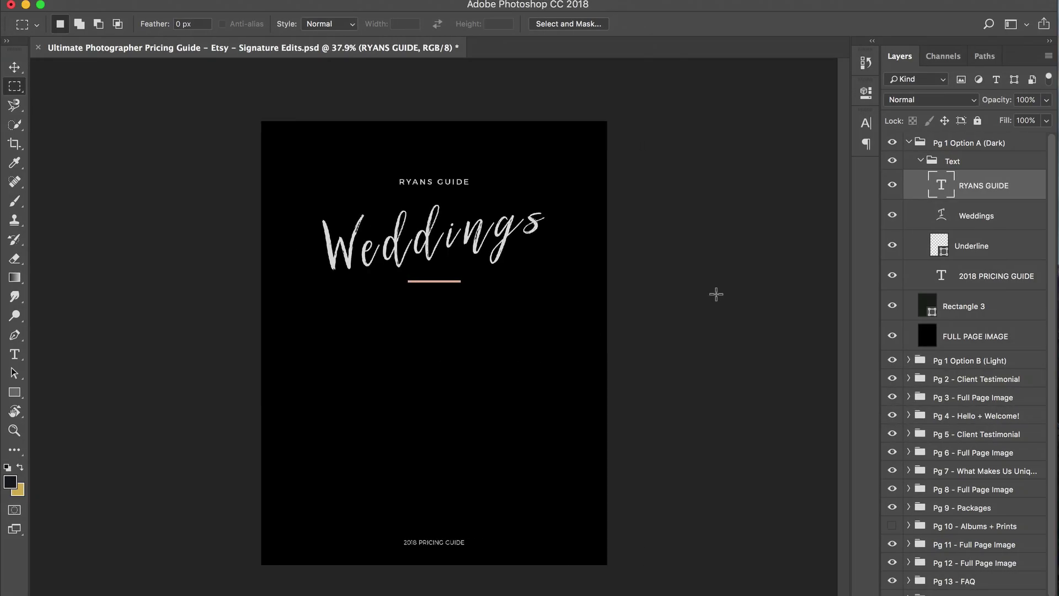
click(1012, 215)
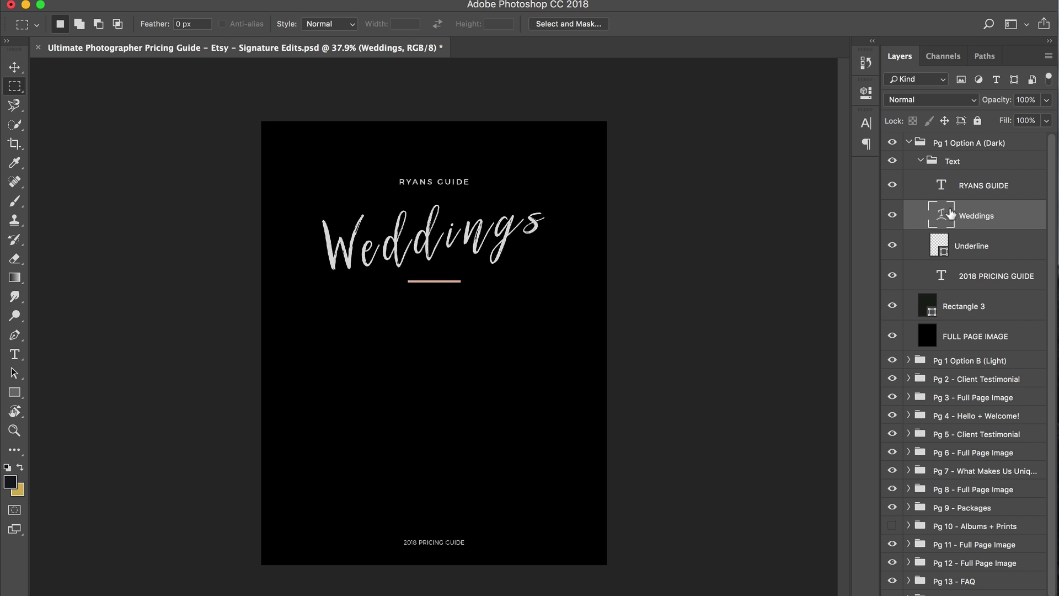
click(950, 278)
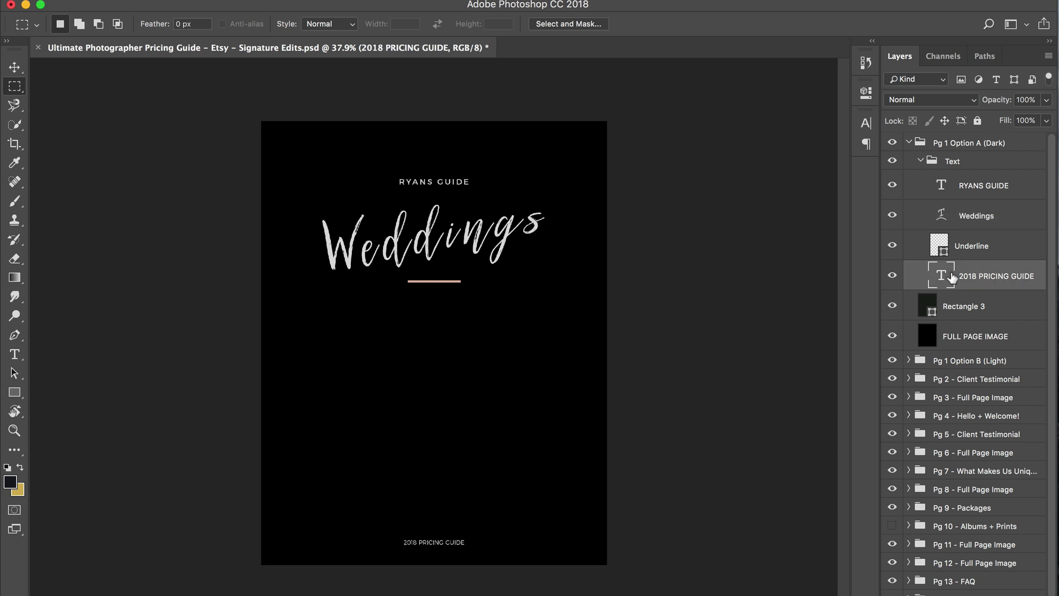
double_click(941, 277)
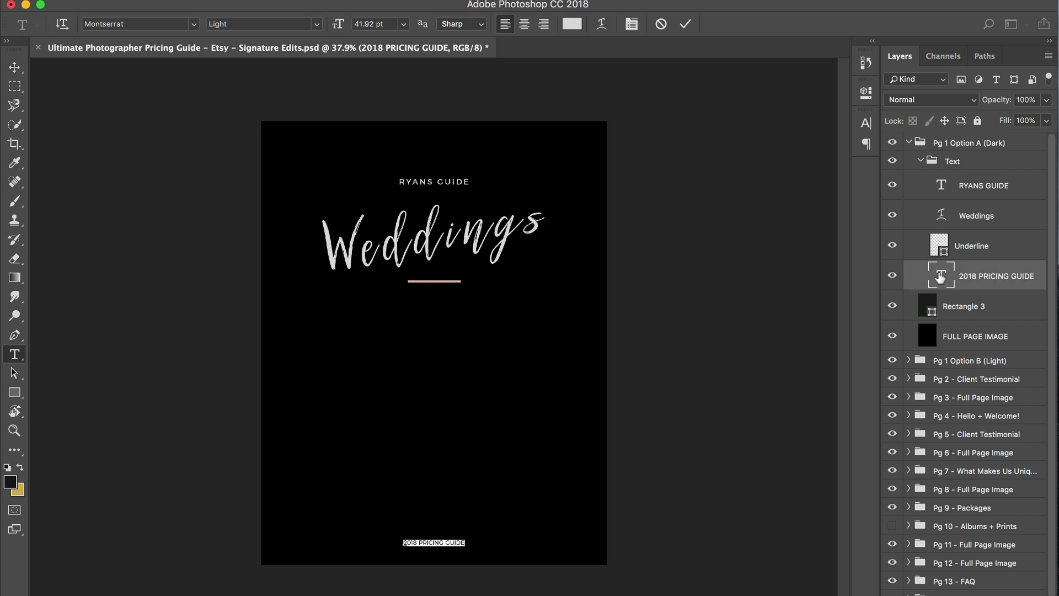
text(2019)
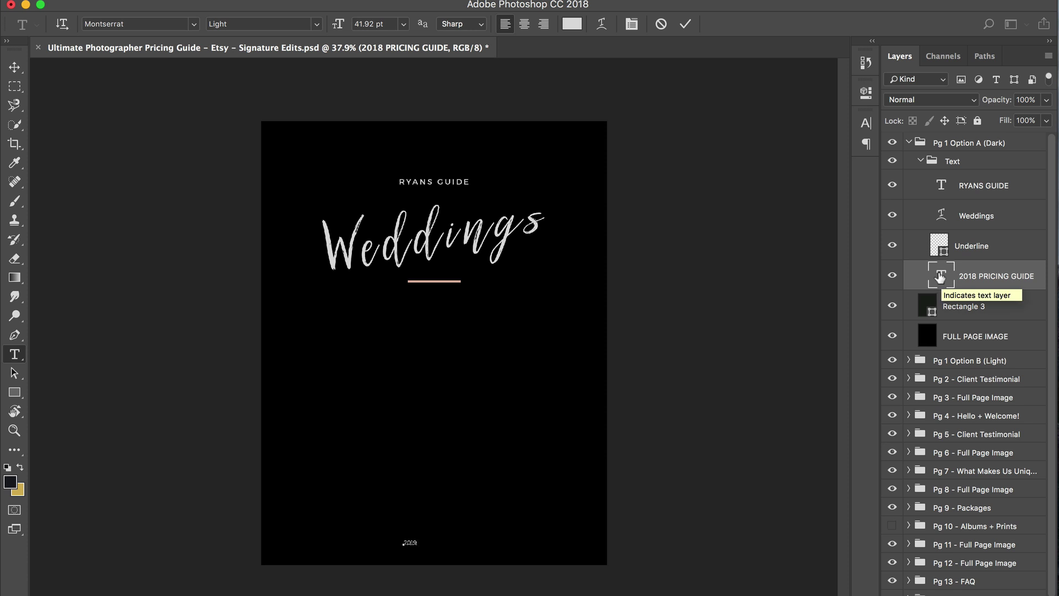
text( GUIDE)
key(ctrl+Return)
key(m)
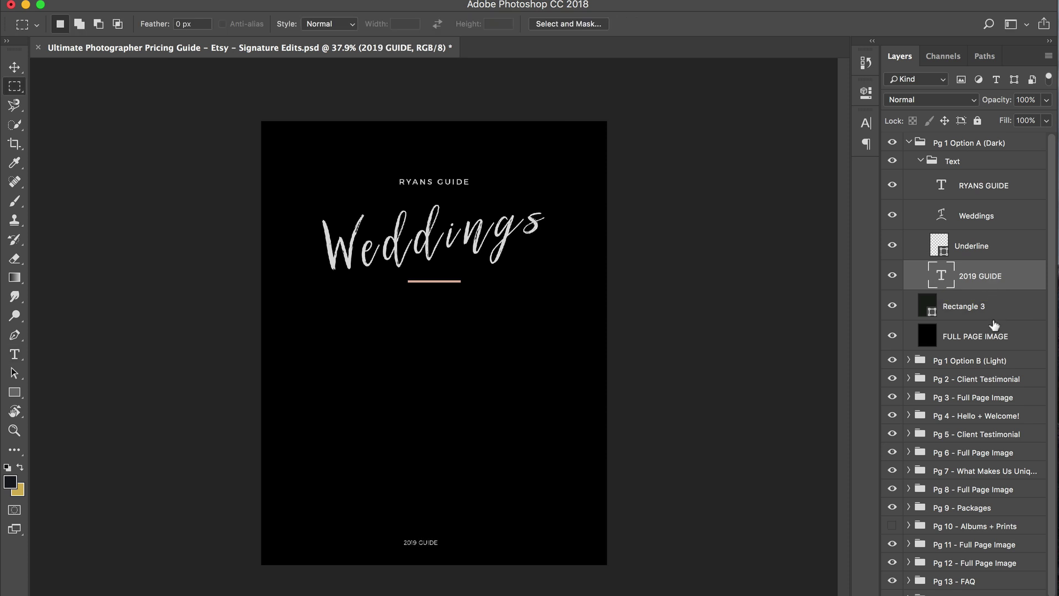
click(993, 332)
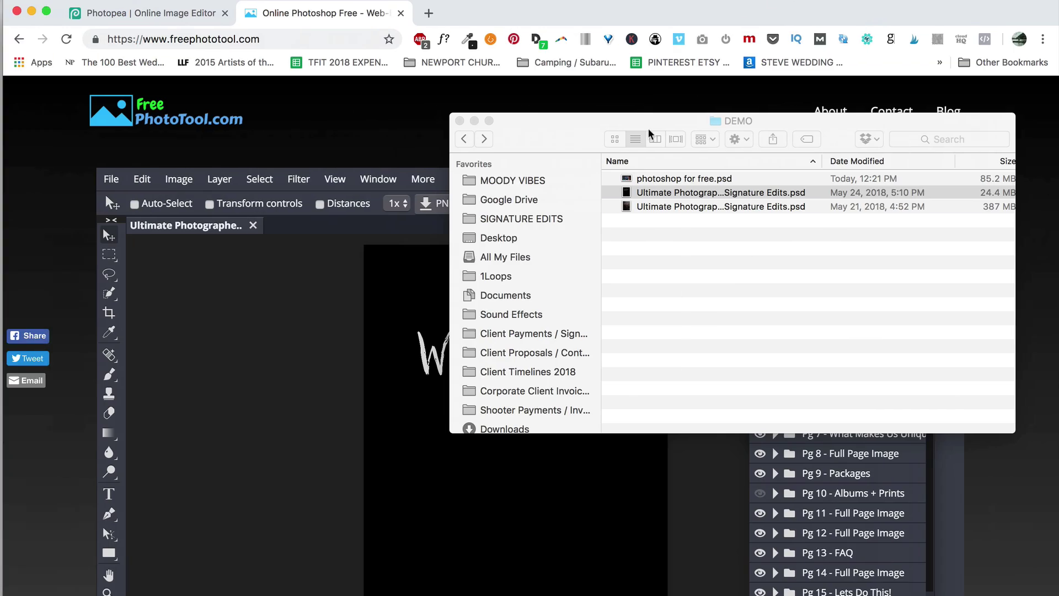
Find the bride-and-groom wedding JPG in a Finder search and drop it onto the cover.
click(491, 139)
text(wedding .jpg)
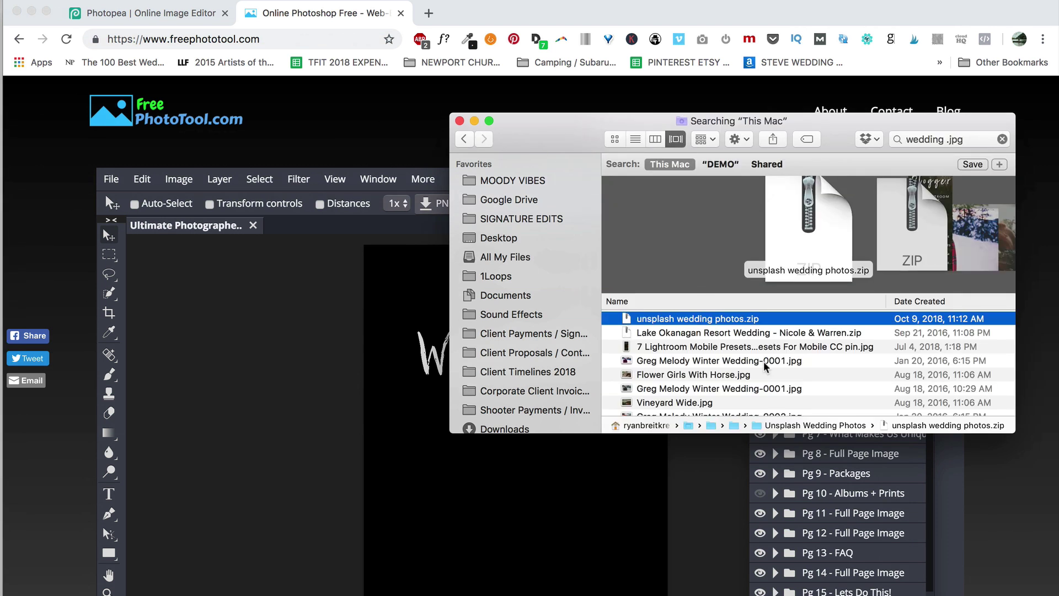
key(Down)
key(Down)
key(Down)
key(Down)
key(Down)
key(Down)
key(Down)
key(Down)
key(Down)
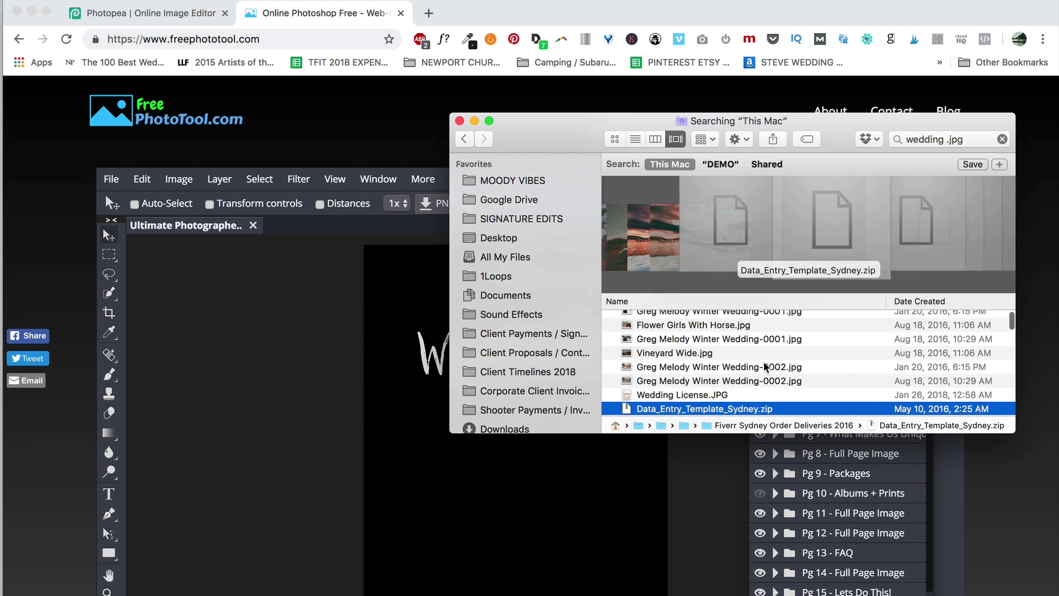
key(Down)
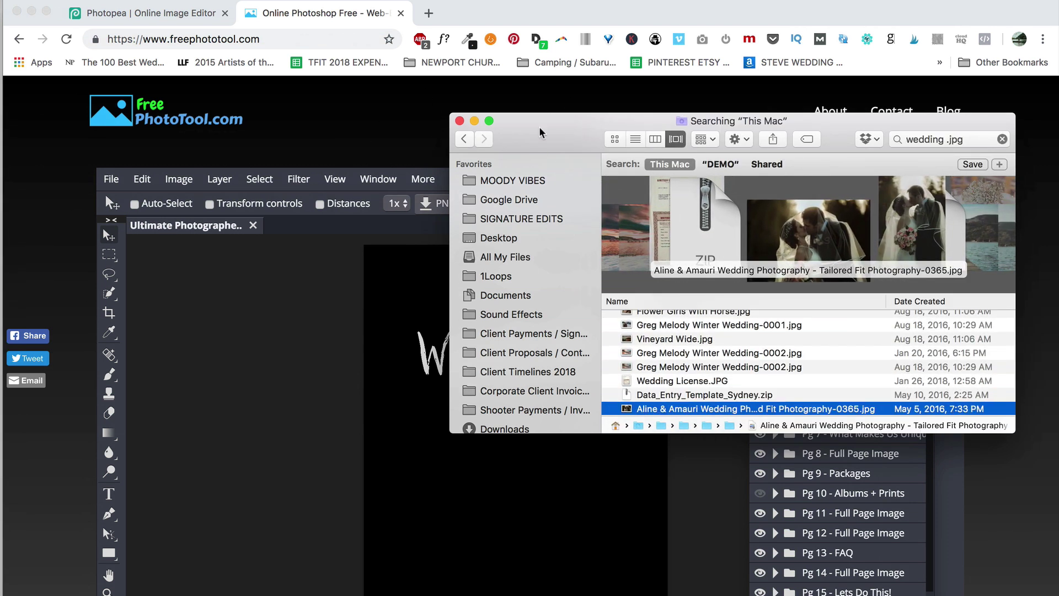
drag(540, 132, 1058, 133)
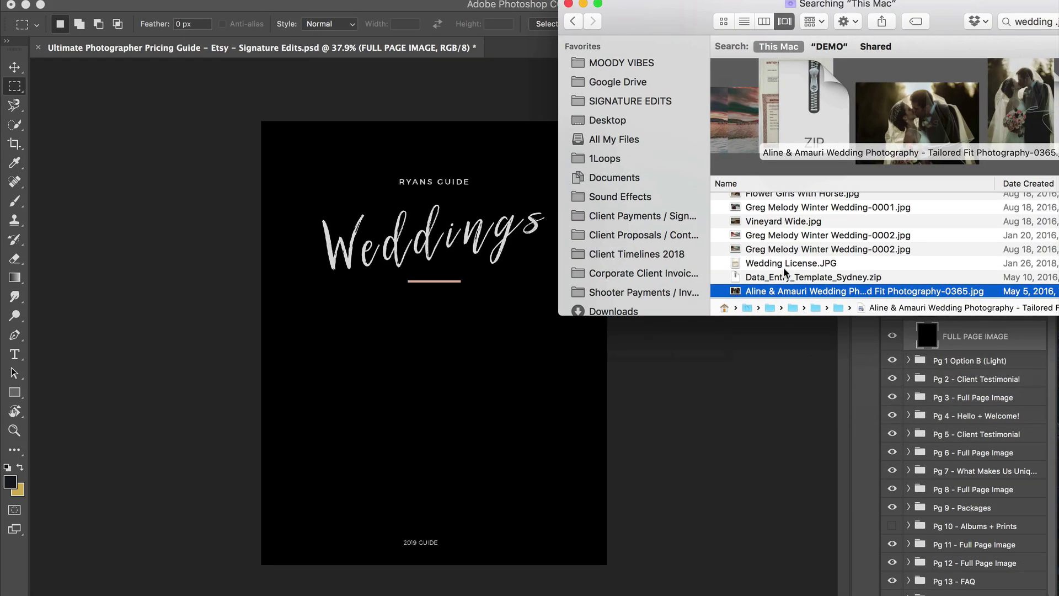
drag(439, 393, 440, 386)
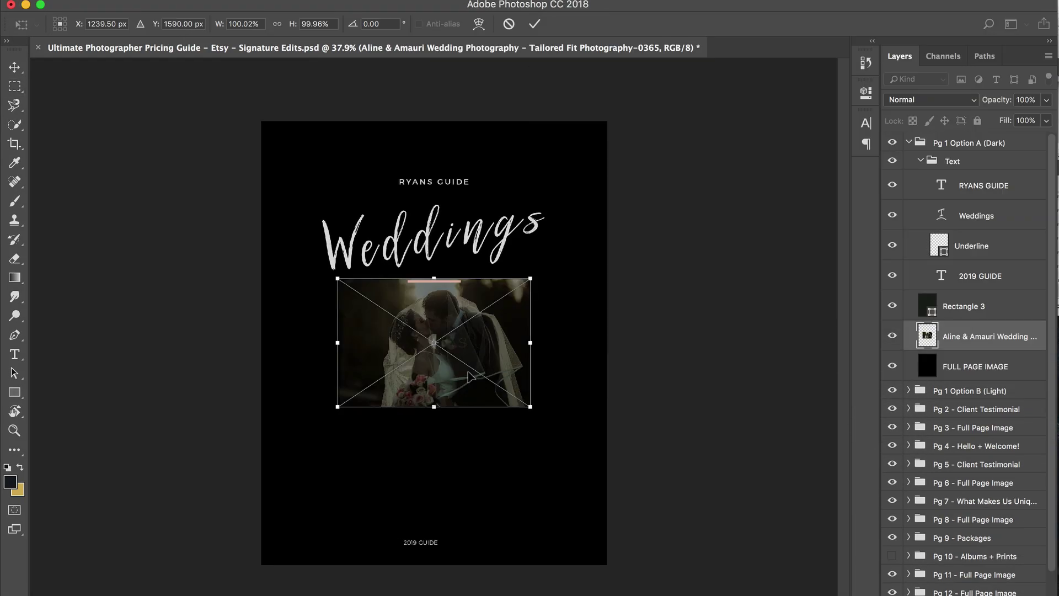
Enlarge the wedding photo to fill the whole page, then nudge it left.
drag(530, 279, 839, 114)
drag(546, 356, 485, 422)
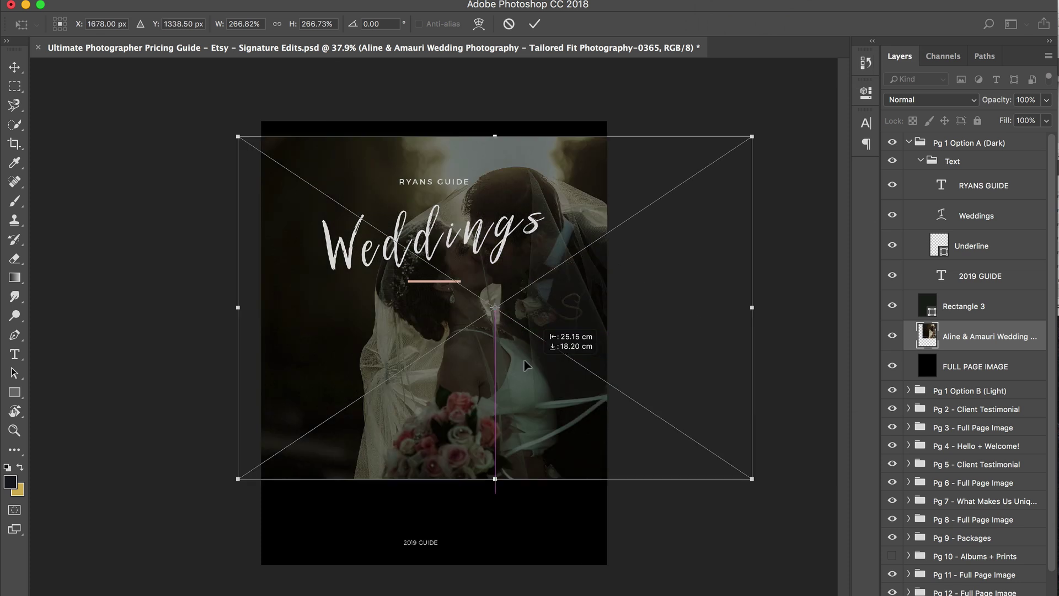
drag(678, 216, 848, 115)
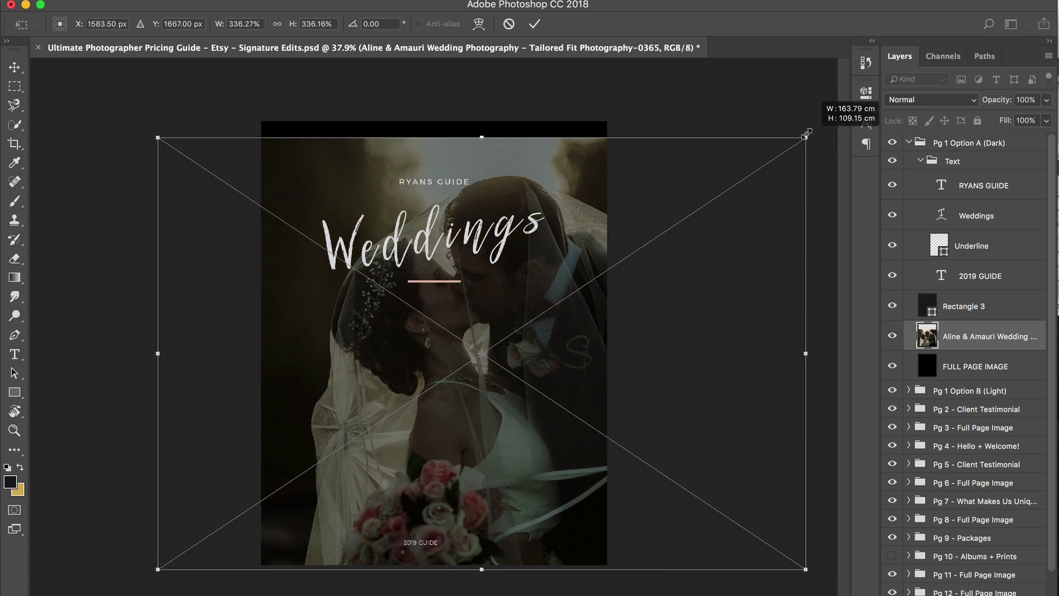
key(Return)
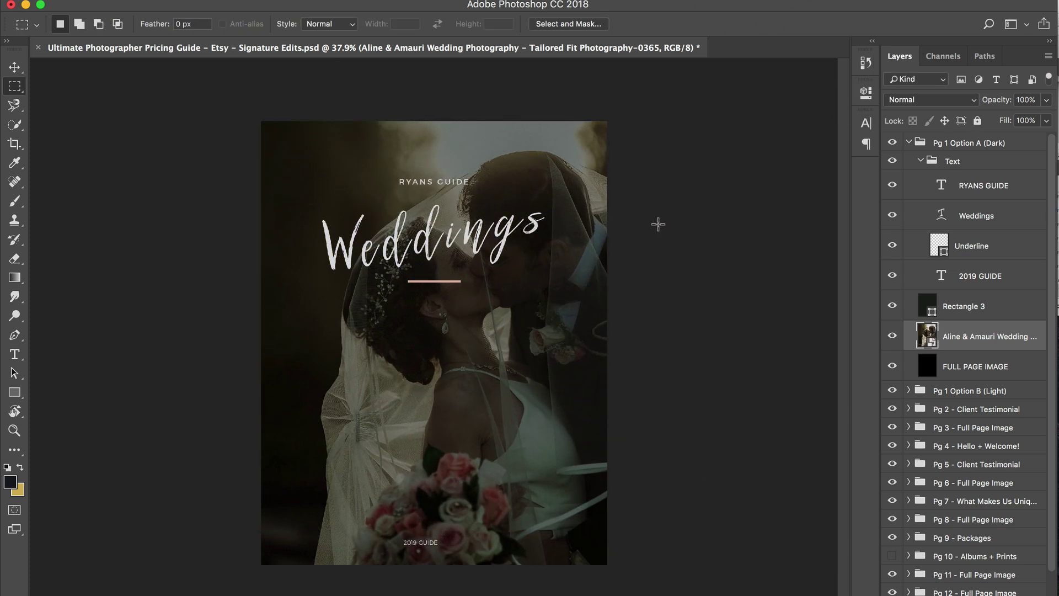
drag(656, 222, 567, 230)
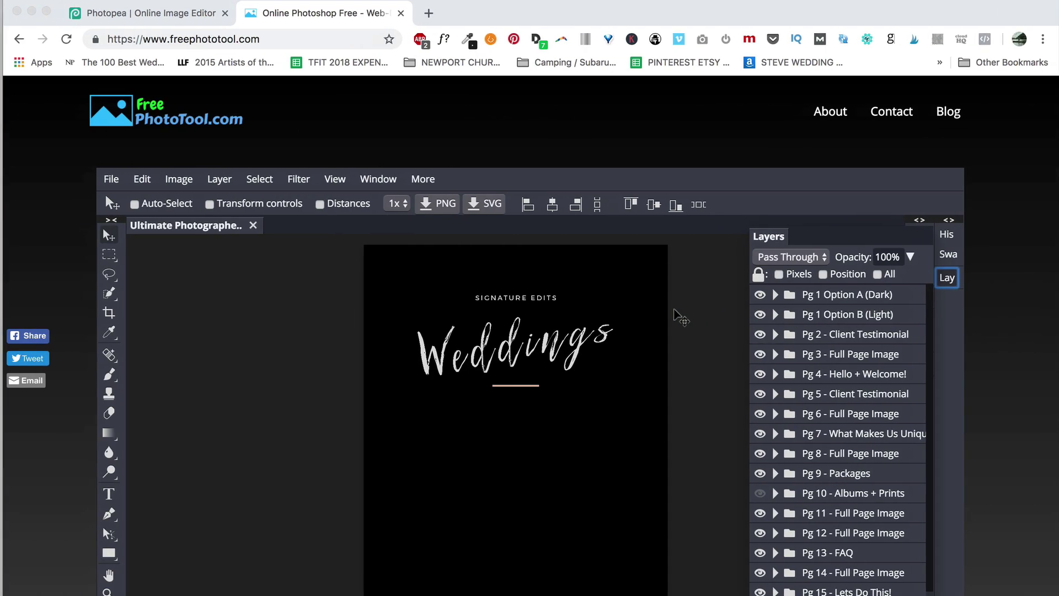
Compare the Photopea and freephototool copies of the guide, then return to the Photoshop cover.
click(159, 12)
click(313, 15)
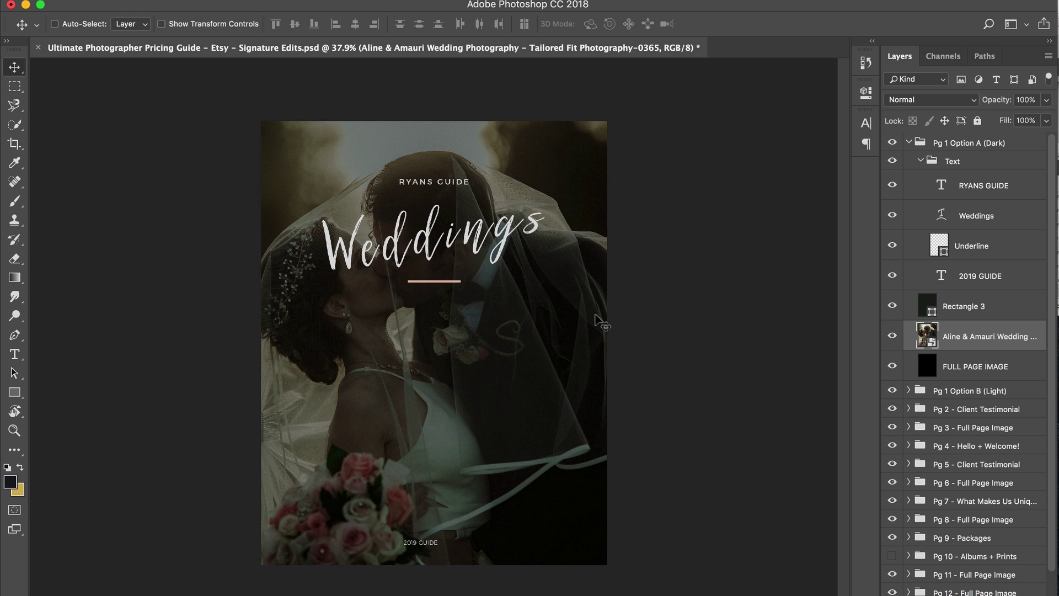
key(ctrl+Left)
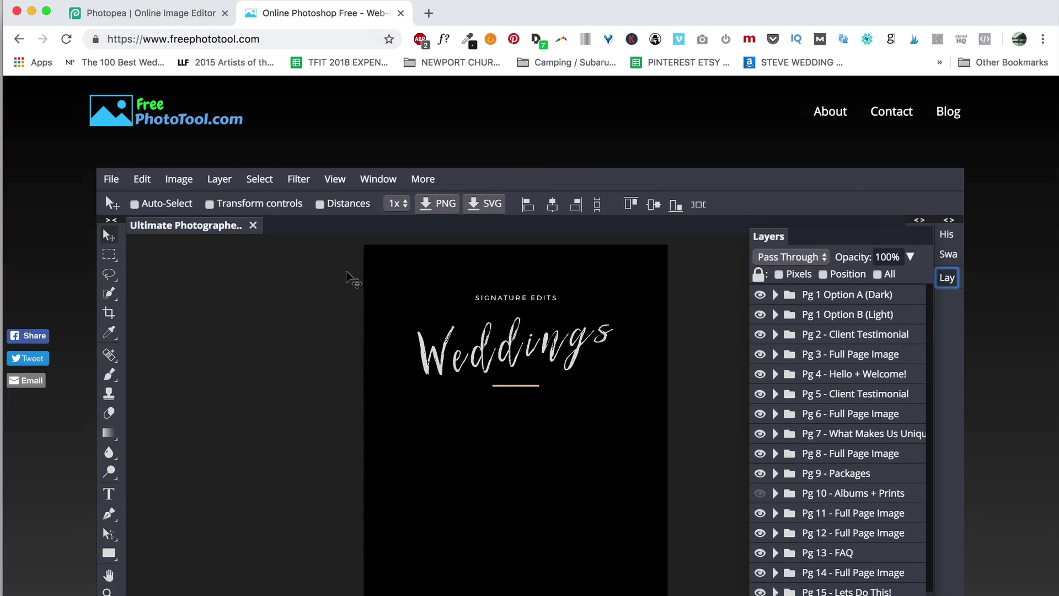
click(132, 13)
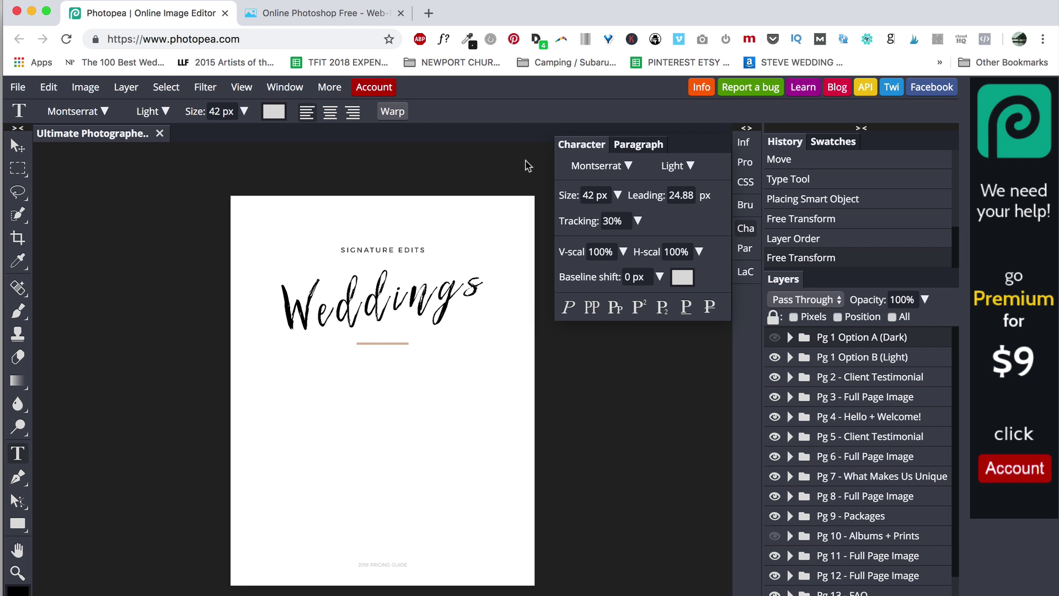
key(ctrl+Right)
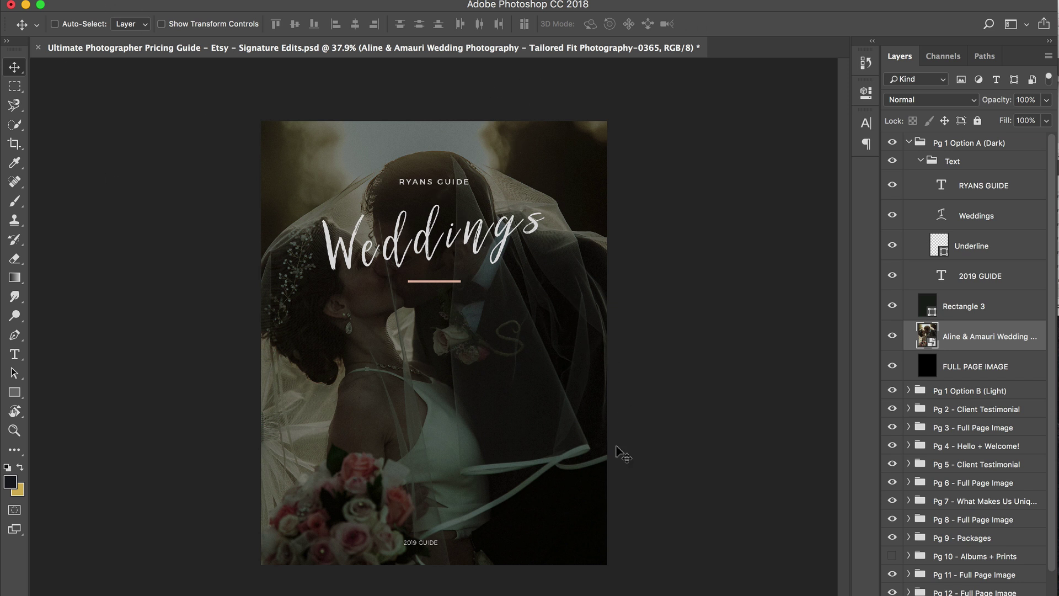
mouse_move(25, 225)
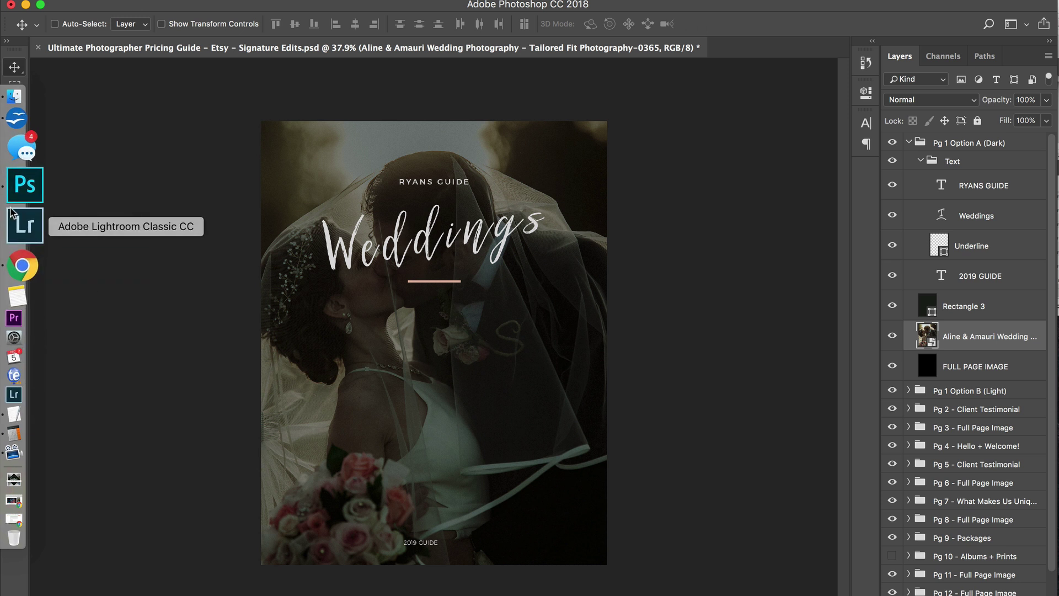
click(16, 220)
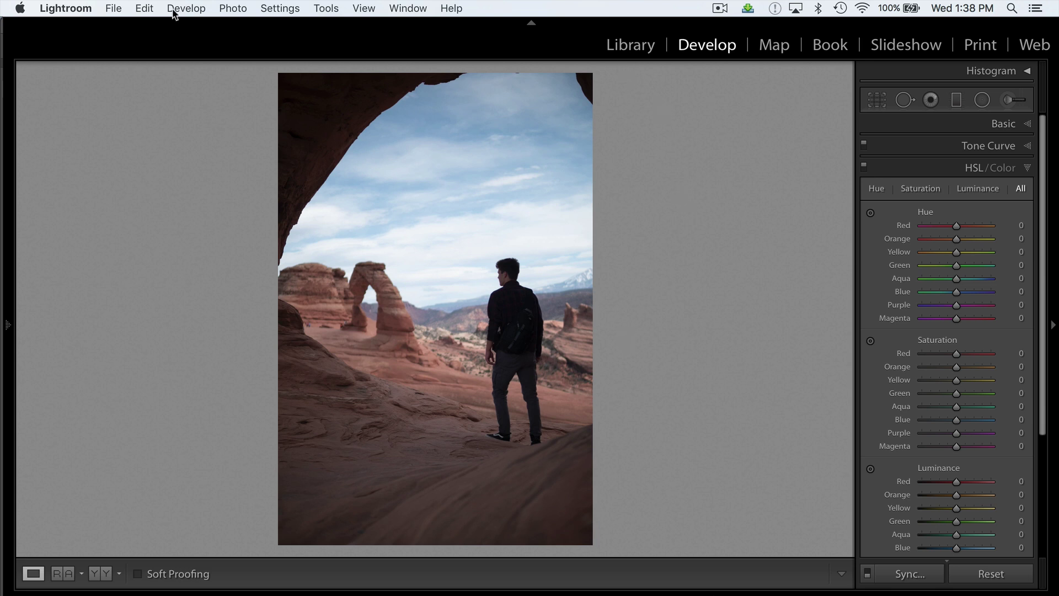
Send Lightroom's red-rock arch photo to Photoshop CC 2018 via Edit In.
click(114, 8)
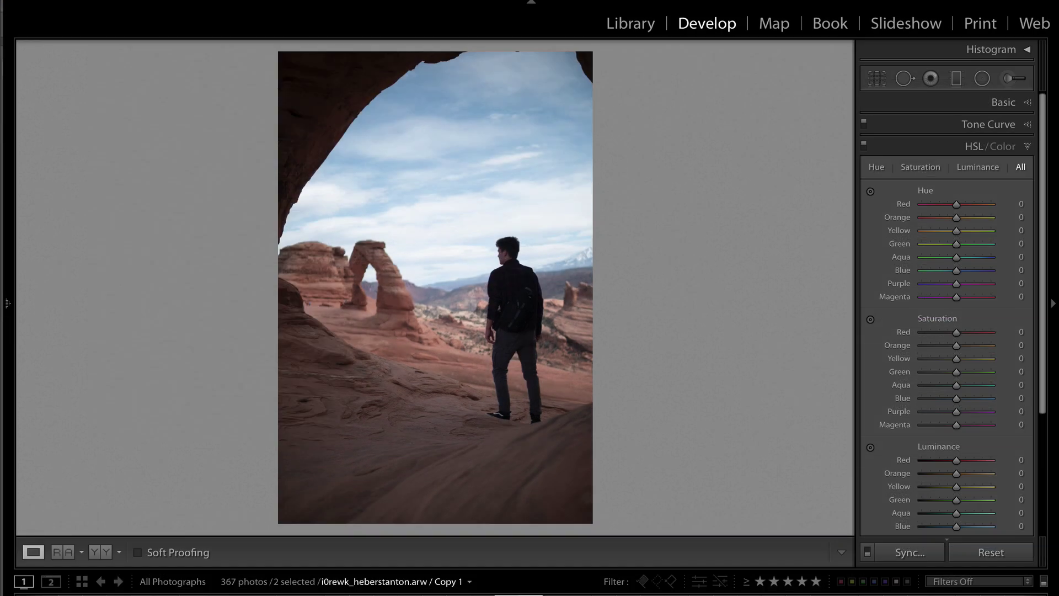
click(229, 1)
mouse_move(311, 64)
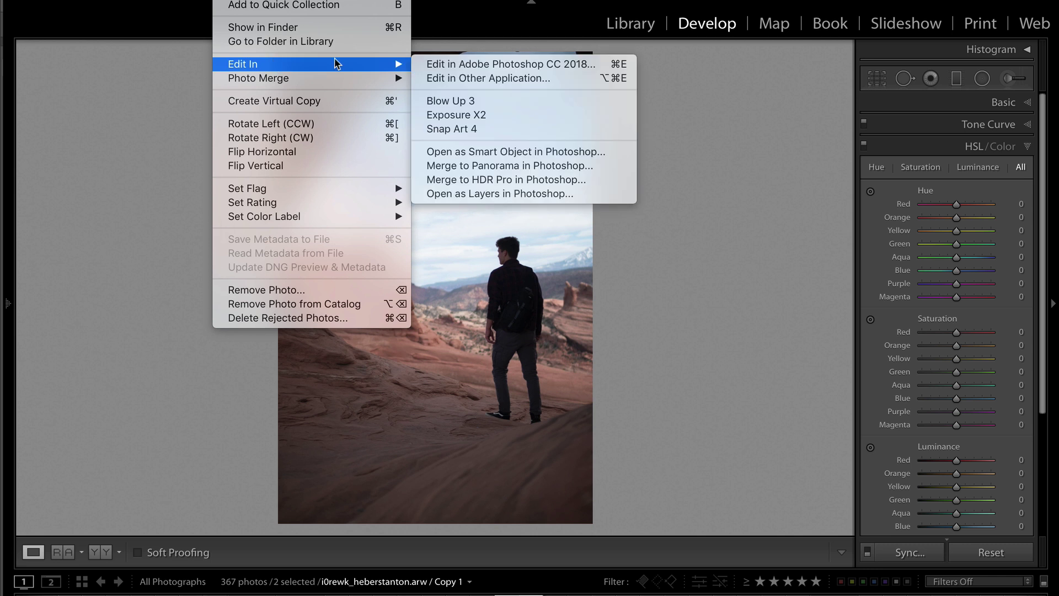
click(463, 65)
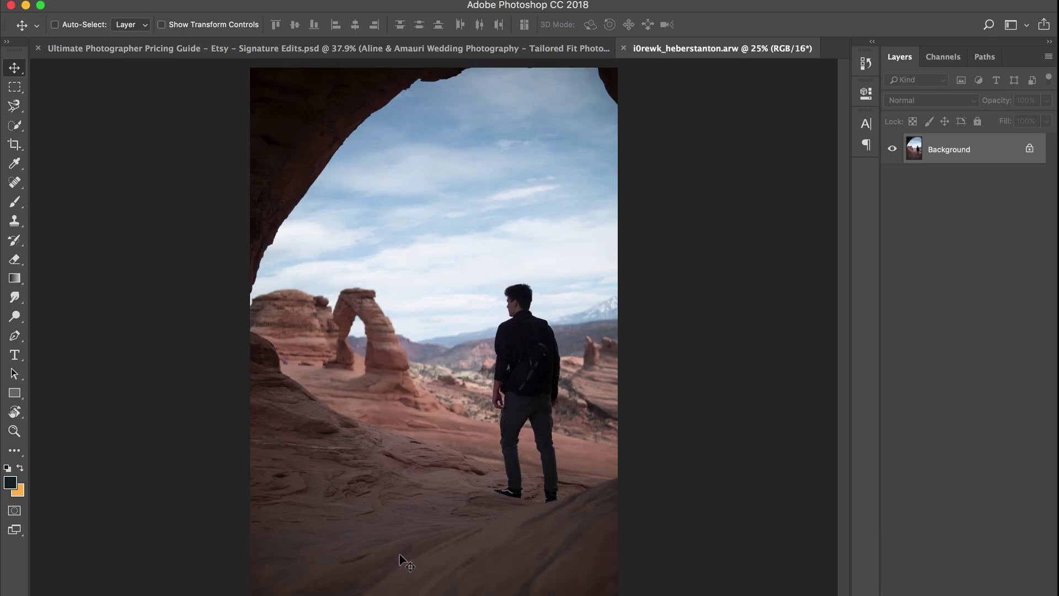
Switch back to the Ultimate Photographer Pricing Guide document.
click(593, 49)
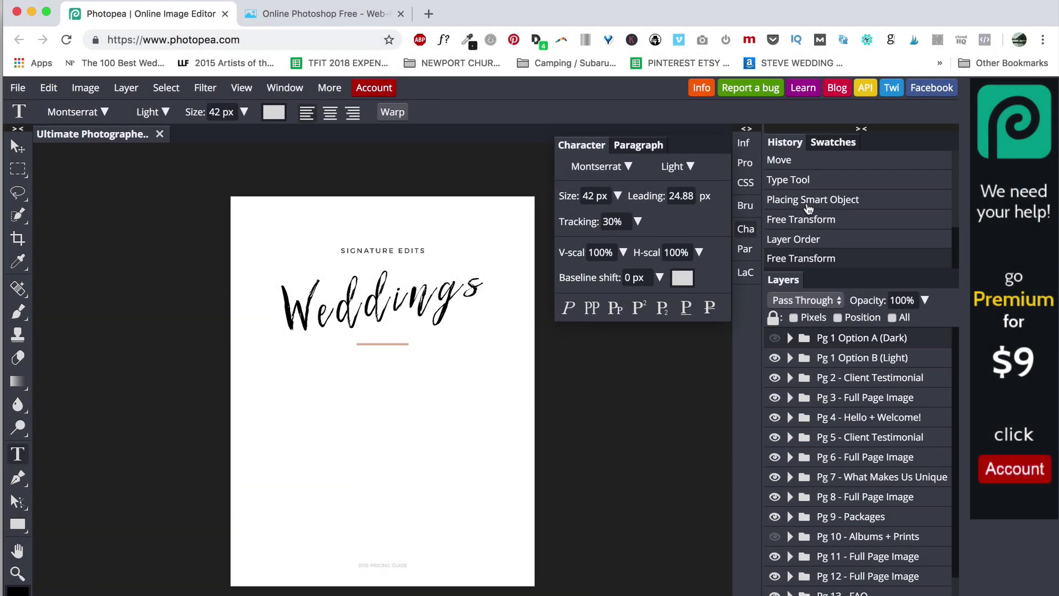
click(358, 20)
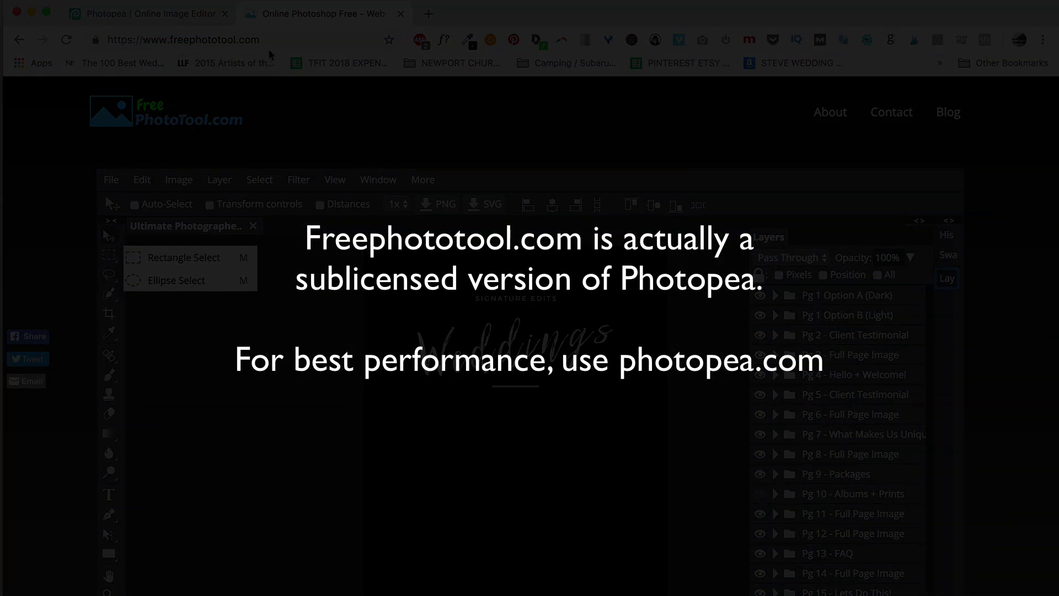
click(173, 24)
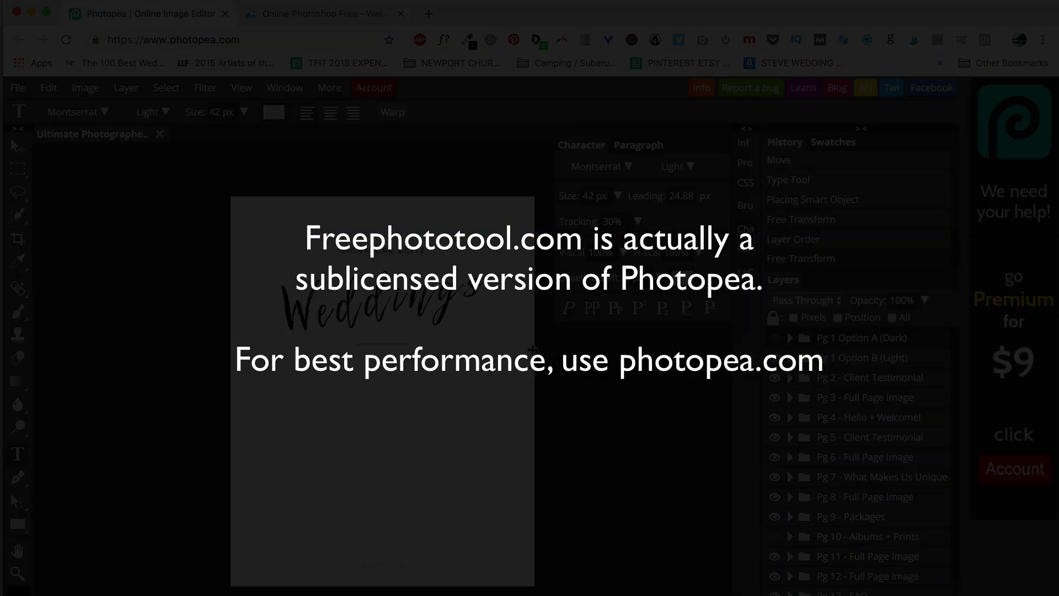